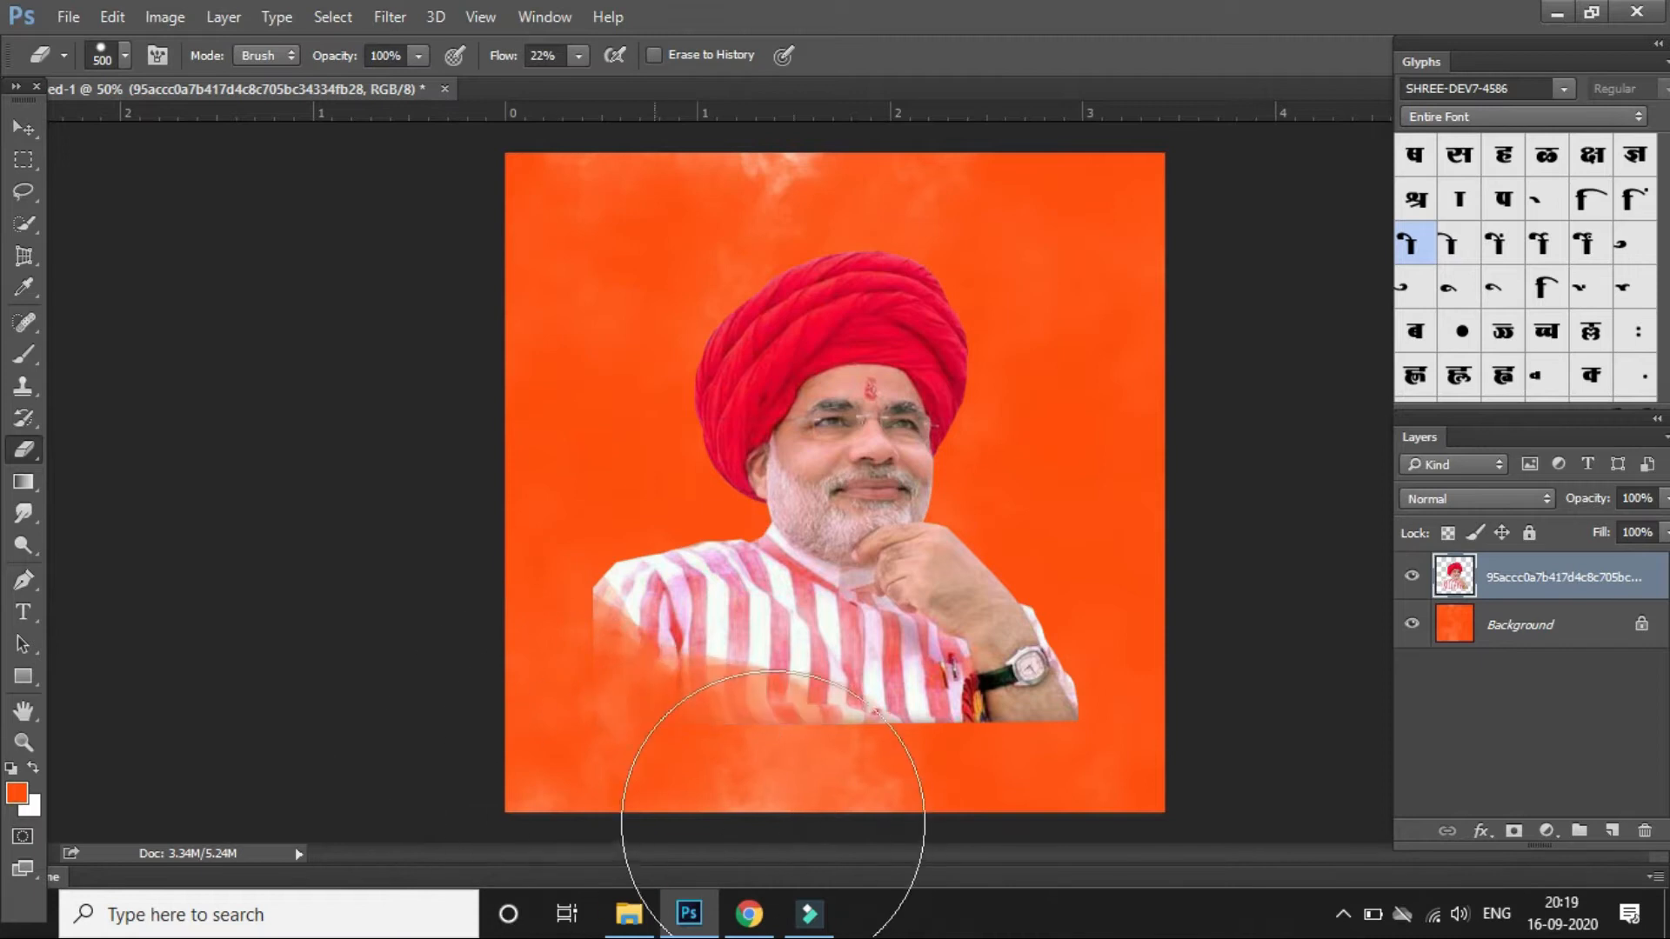
- Fade the lower edge of the portrait into the background with a 700 px Eraser and move the portrait slightly upward
{"action": "scroll", "coordinate": [757, 663], "scroll_direction": "down", "scroll_amount": 1}
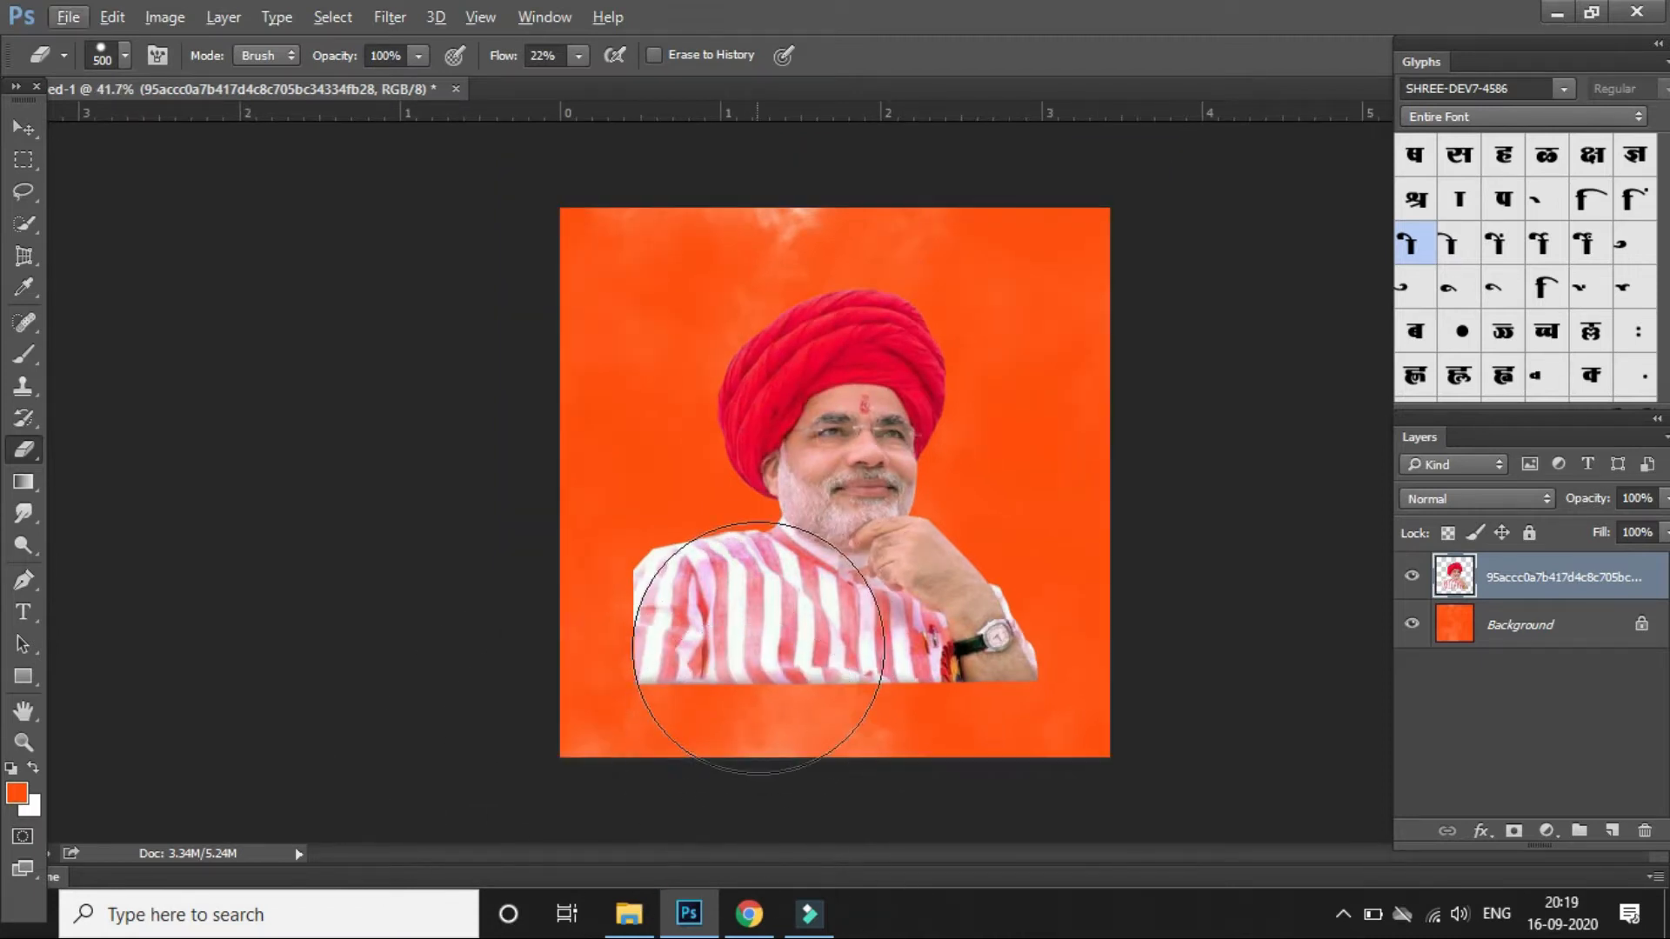
{"action": "right_click", "coordinate": [760, 662]}
{"action": "left_click", "coordinate": [888, 635]}
{"action": "left_click", "coordinate": [334, 403]}
{"action": "key", "text": "]"}
{"action": "key", "text": "]"}
{"action": "mouse_move", "coordinate": [670, 712]}
{"action": "left_mouse_down"}
{"action": "mouse_move", "coordinate": [568, 710]}
{"action": "mouse_move", "coordinate": [554, 658]}
{"action": "mouse_move", "coordinate": [593, 730]}
{"action": "mouse_move", "coordinate": [568, 731]}
{"action": "mouse_move", "coordinate": [496, 664]}
{"action": "mouse_move", "coordinate": [665, 804]}
{"action": "mouse_move", "coordinate": [631, 781]}
{"action": "mouse_move", "coordinate": [748, 809]}
{"action": "mouse_move", "coordinate": [930, 800]}
{"action": "mouse_move", "coordinate": [1025, 761]}
{"action": "mouse_move", "coordinate": [1089, 766]}
{"action": "mouse_move", "coordinate": [1102, 648]}
{"action": "mouse_move", "coordinate": [812, 825]}
{"action": "mouse_move", "coordinate": [1108, 767]}
{"action": "mouse_move", "coordinate": [885, 768]}
{"action": "mouse_move", "coordinate": [571, 656]}
{"action": "left_mouse_up"}
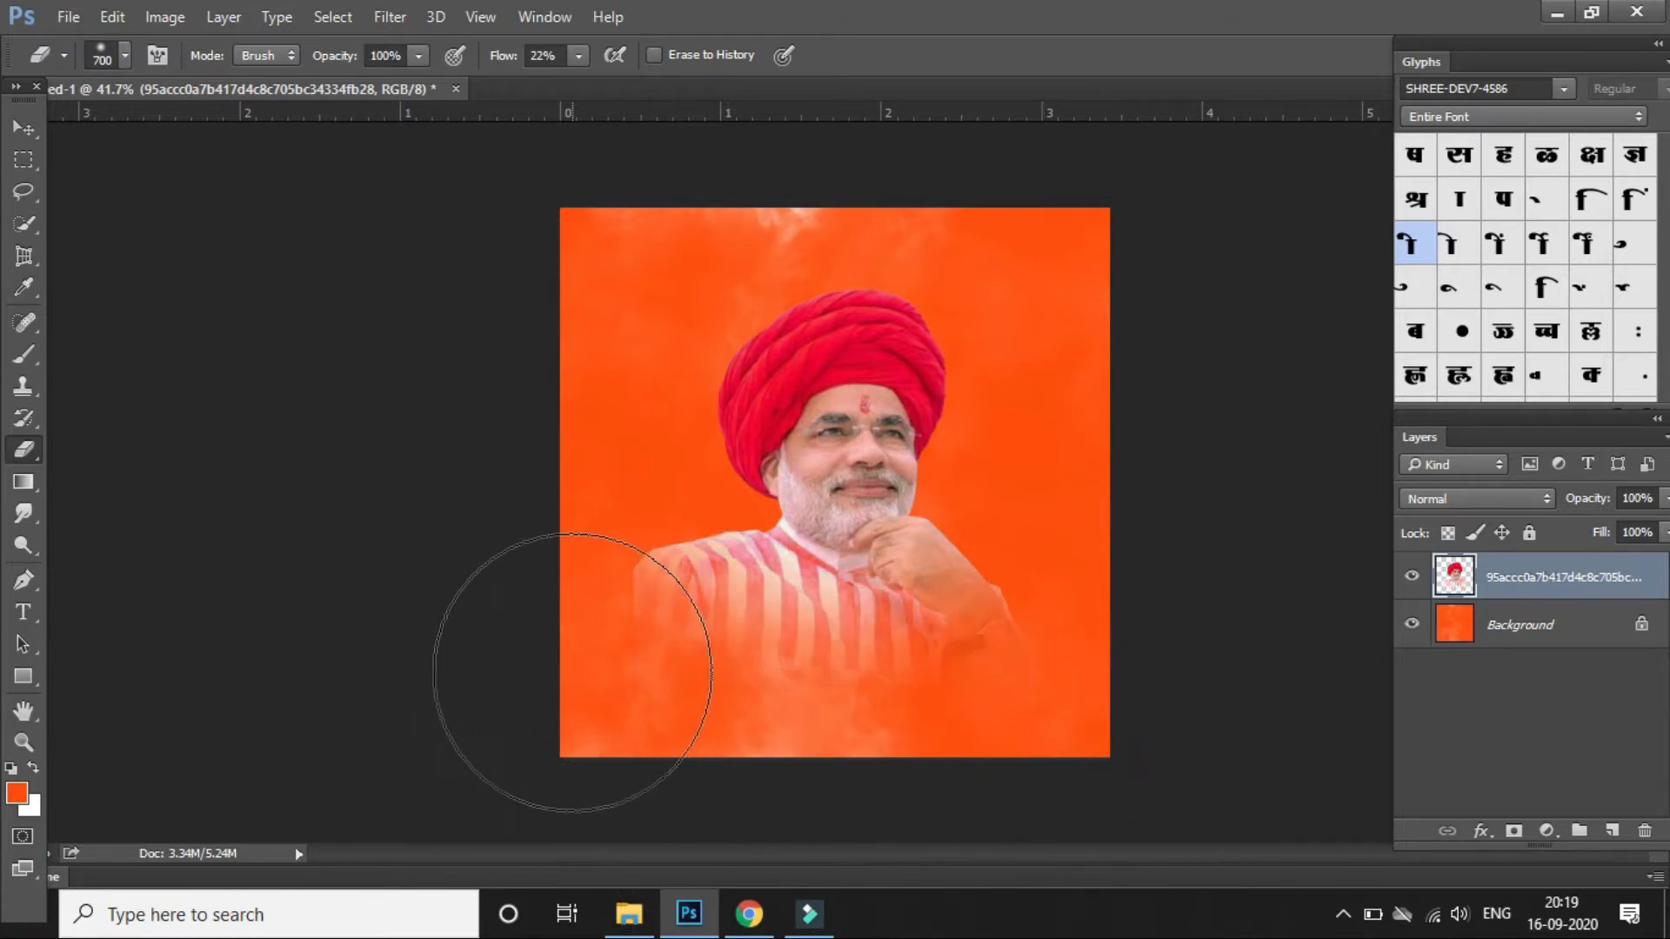
{"action": "left_click", "coordinate": [24, 127]}
{"action": "left_click_drag", "start_coordinate": [827, 546], "coordinate": [844, 515]}
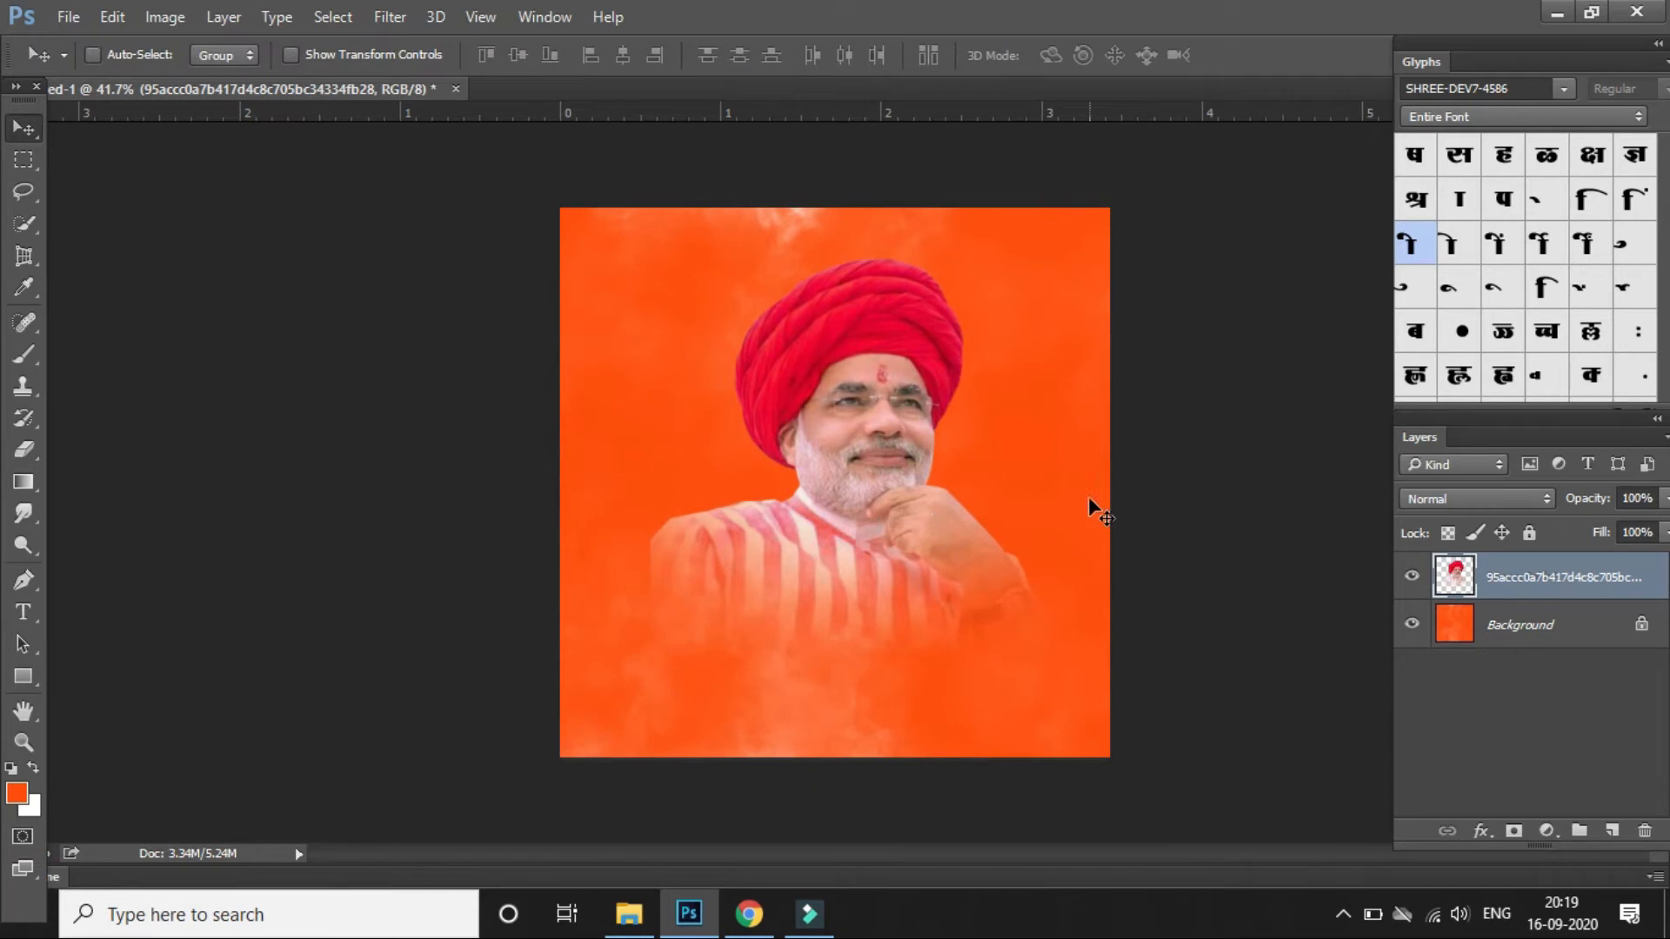
- Smooth the skin on the forehead and cheeks using the Smudge tool at 20% strength with a 45 px brush
{"action": "scroll", "coordinate": [1150, 494], "scroll_direction": "up", "scroll_amount": 4}
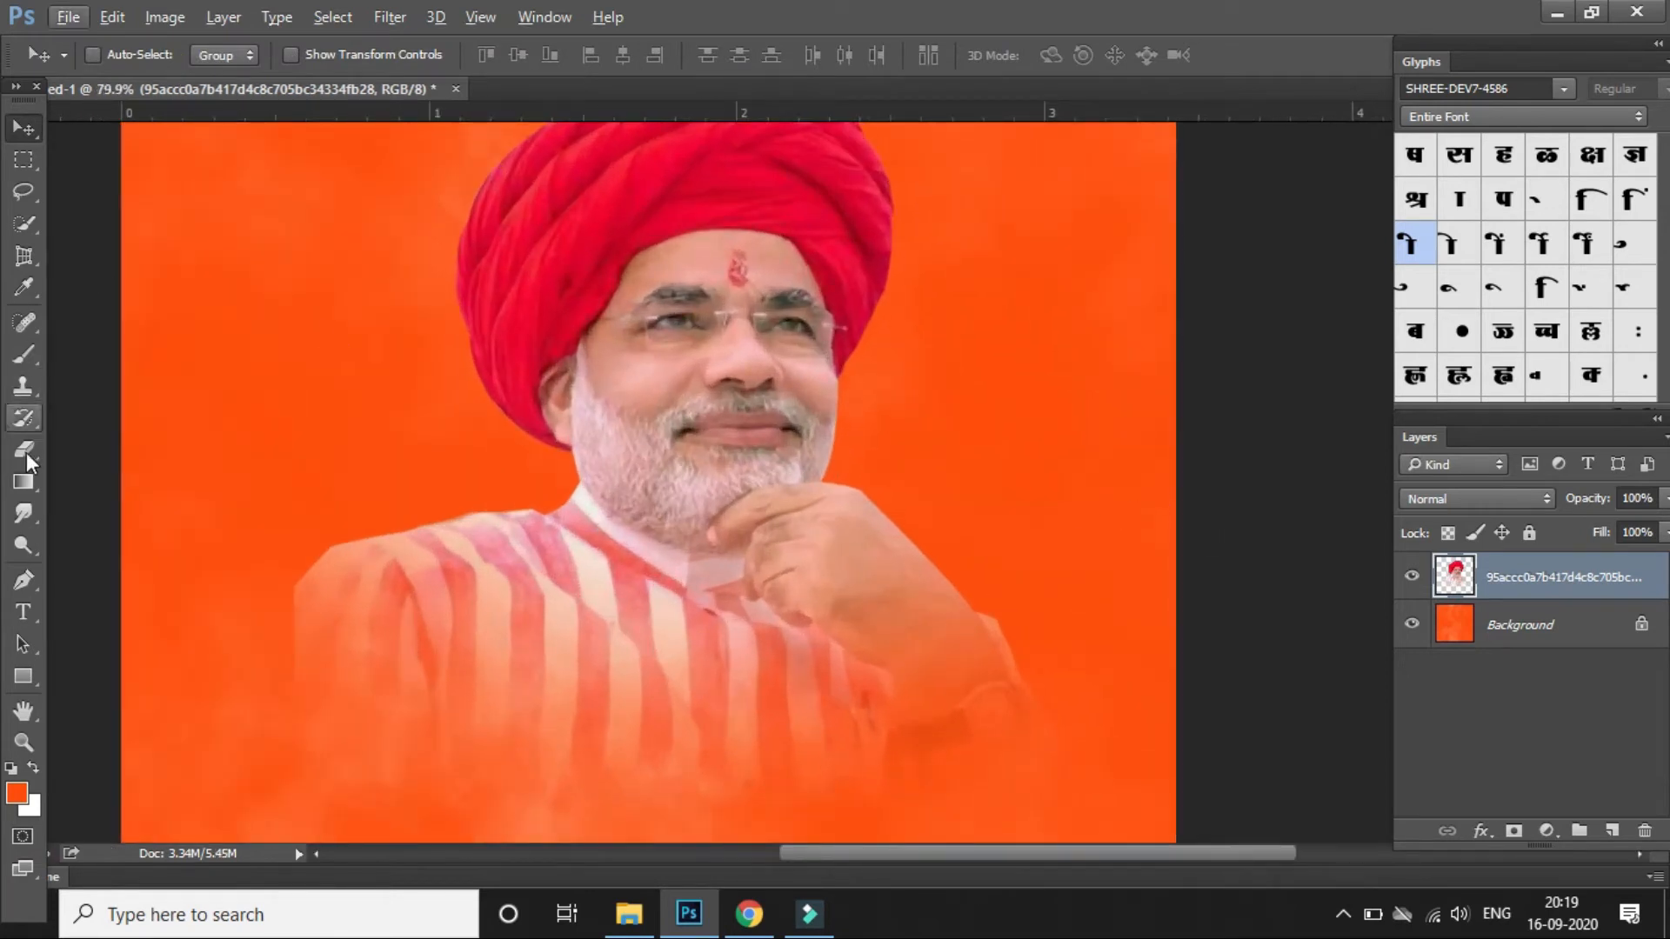
{"action": "left_click", "coordinate": [27, 511]}
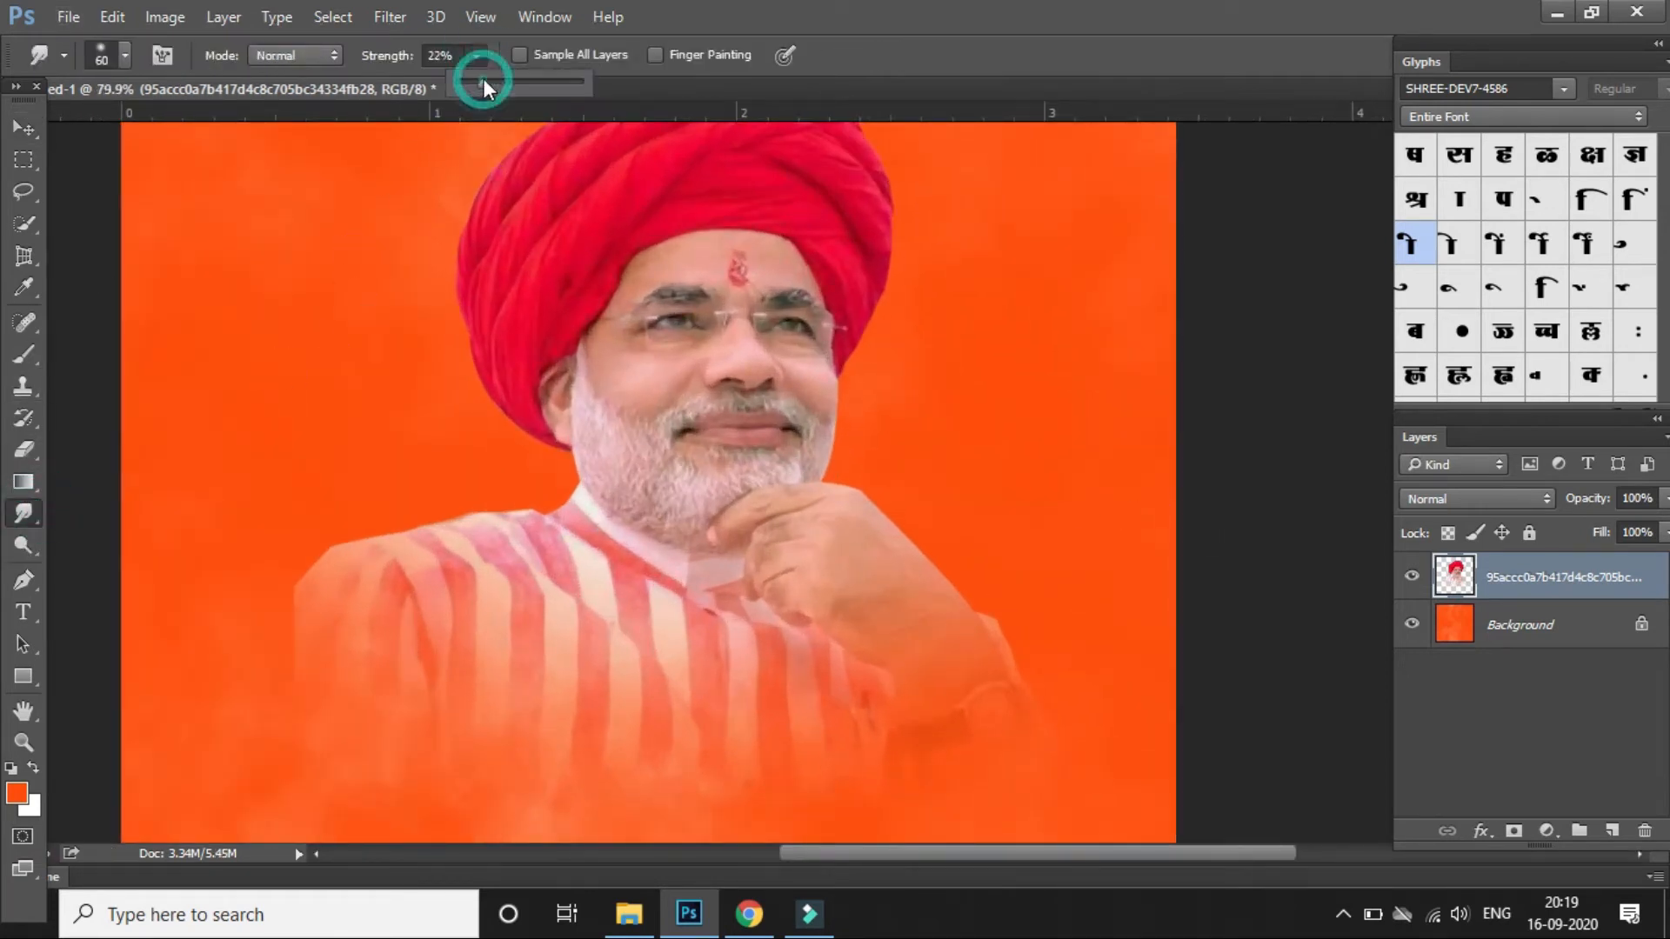
{"action": "left_click_drag", "start_coordinate": [482, 76], "coordinate": [484, 77]}
{"action": "scroll", "coordinate": [698, 254], "scroll_direction": "up", "scroll_amount": 2}
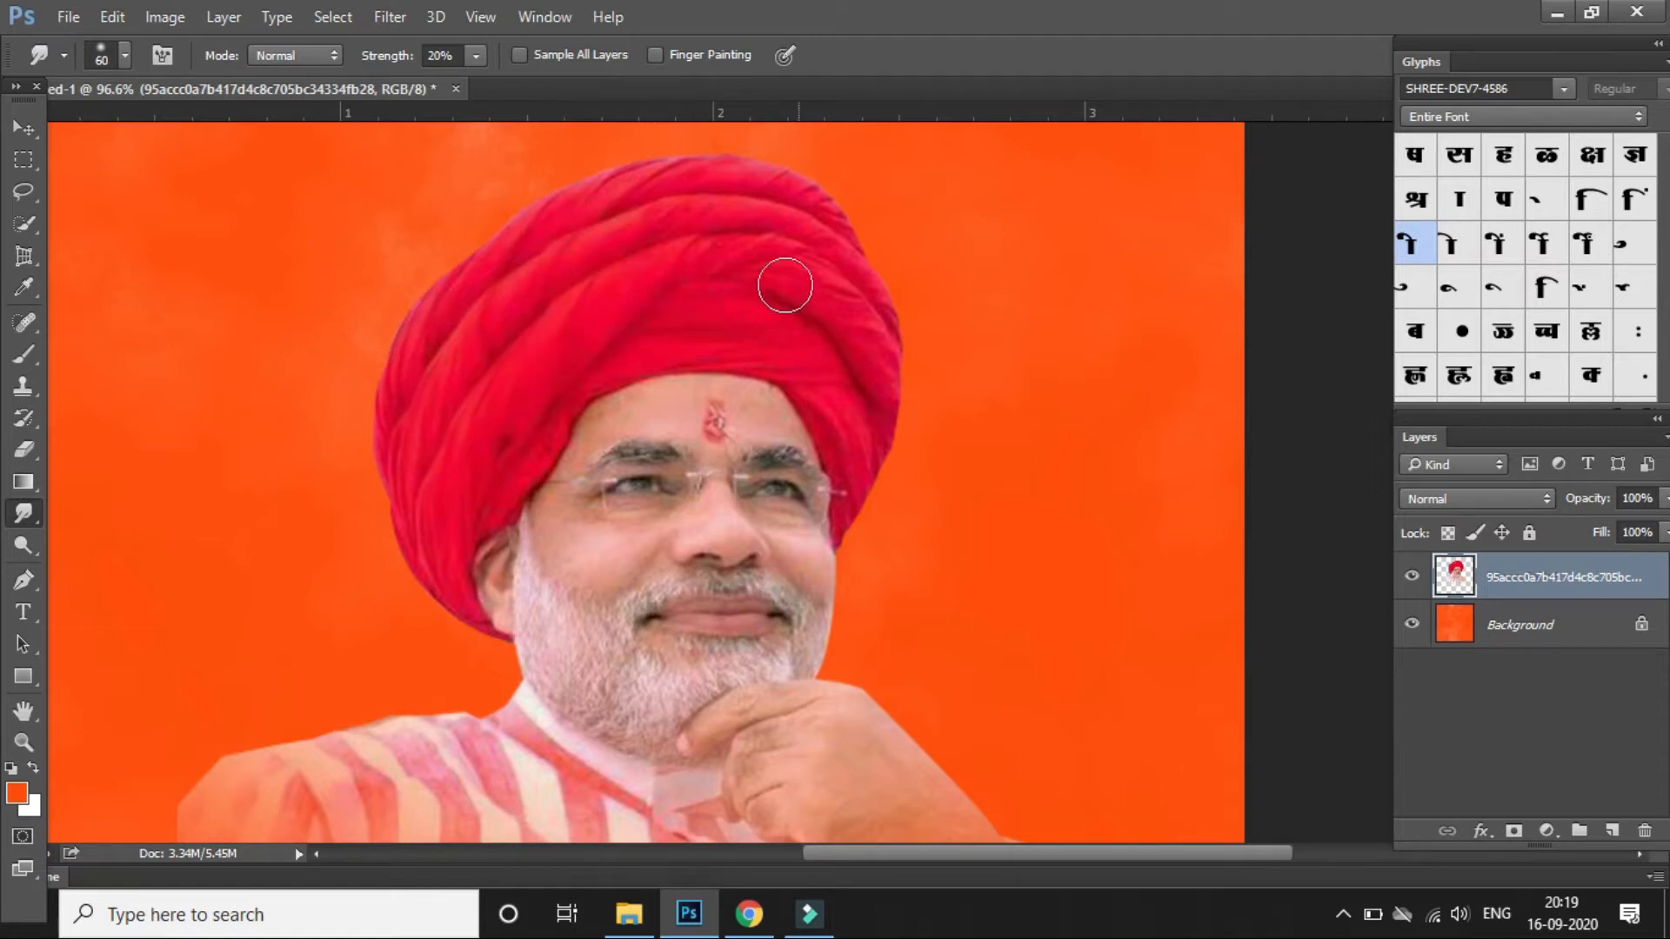
{"action": "scroll", "coordinate": [785, 495], "scroll_direction": "up", "scroll_amount": 2}
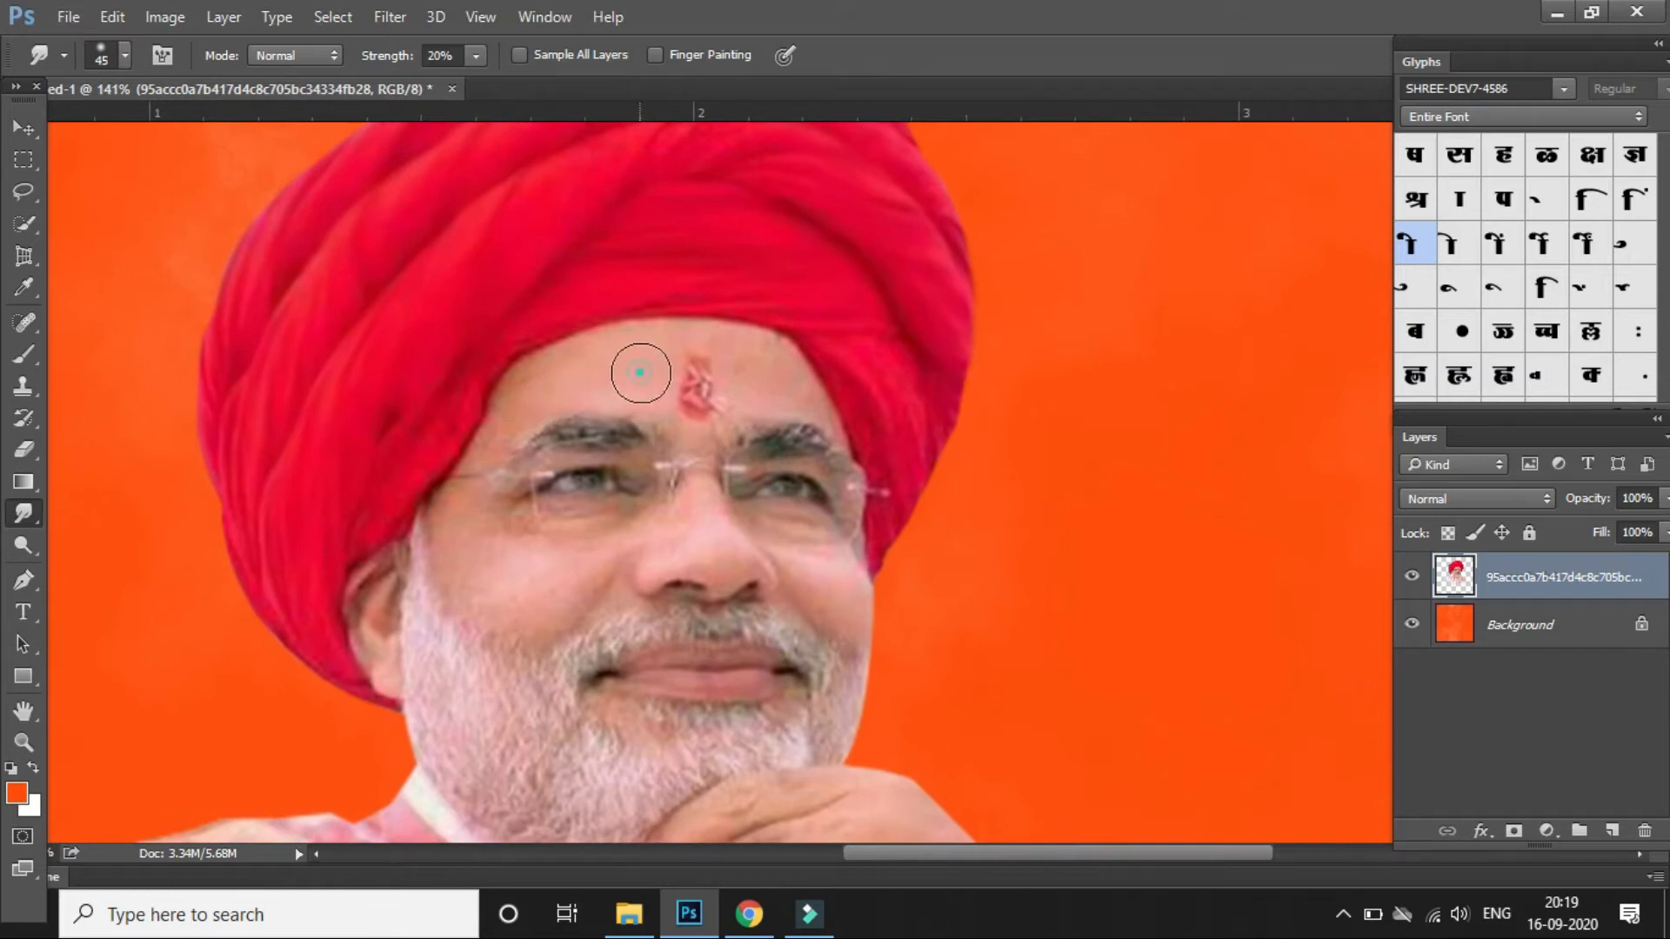
{"action": "left_click_drag", "start_coordinate": [745, 381], "coordinate": [771, 383]}
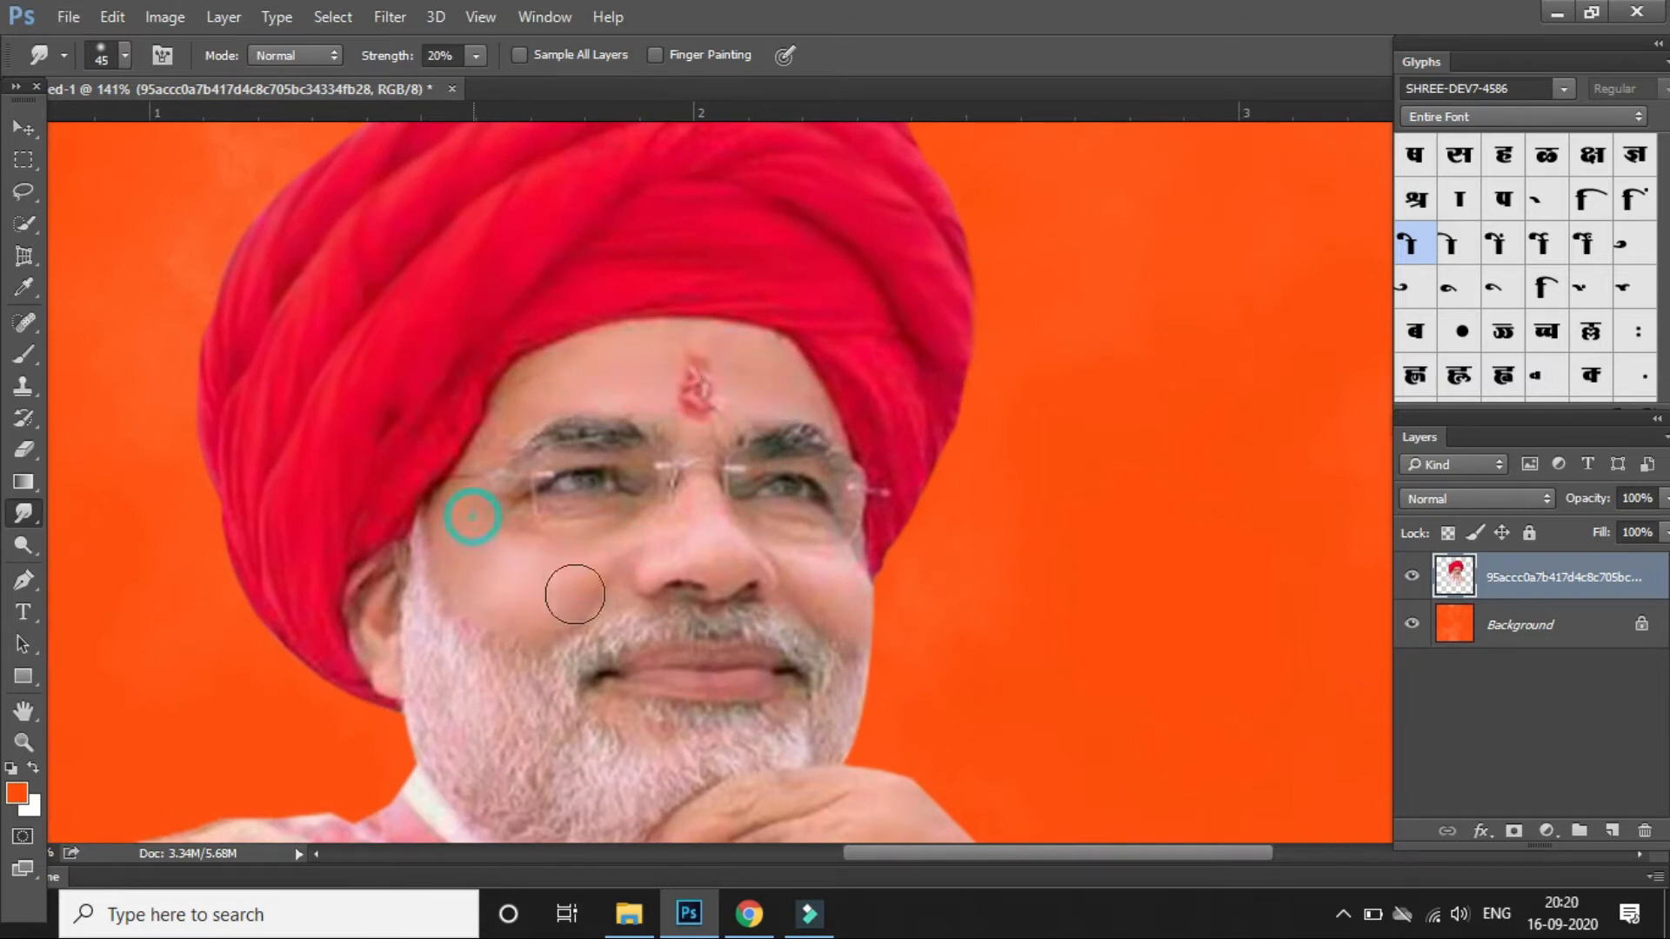
{"action": "left_click_drag", "start_coordinate": [829, 587], "coordinate": [835, 585]}
{"action": "scroll", "coordinate": [418, 634], "scroll_direction": "down", "scroll_amount": 1}
- Smudge the beard hair along its growth direction with a 35 px and a 30 px brush
{"action": "left_click_drag", "start_coordinate": [432, 626], "coordinate": [441, 687]}
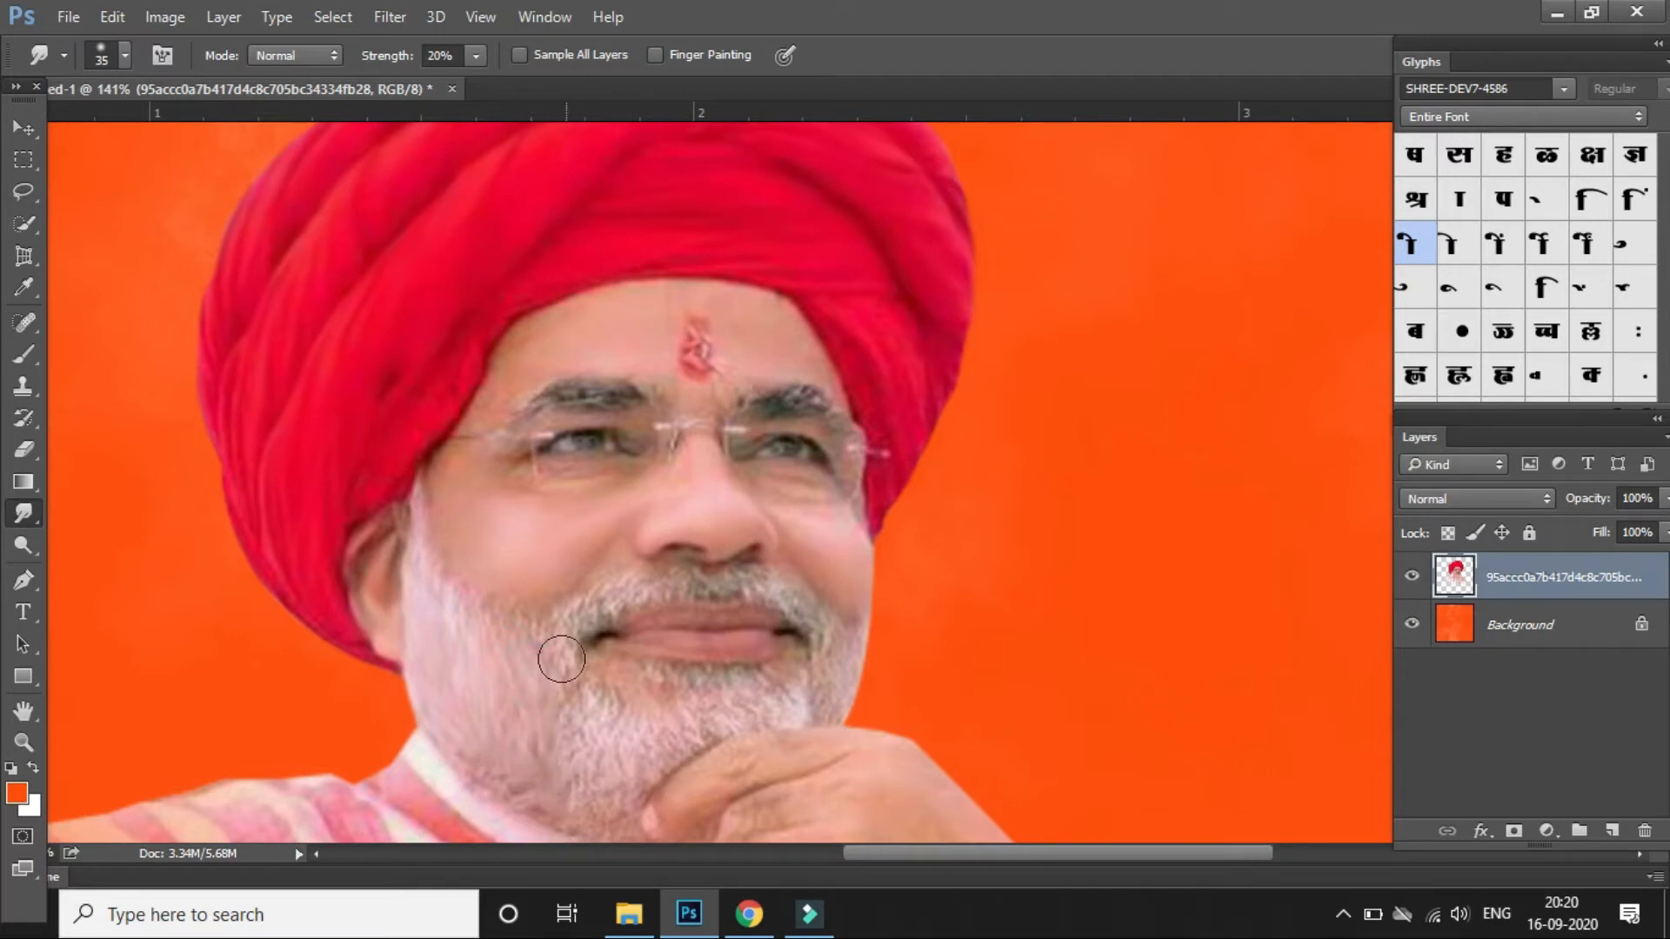
{"action": "left_click_drag", "start_coordinate": [613, 779], "coordinate": [800, 703]}
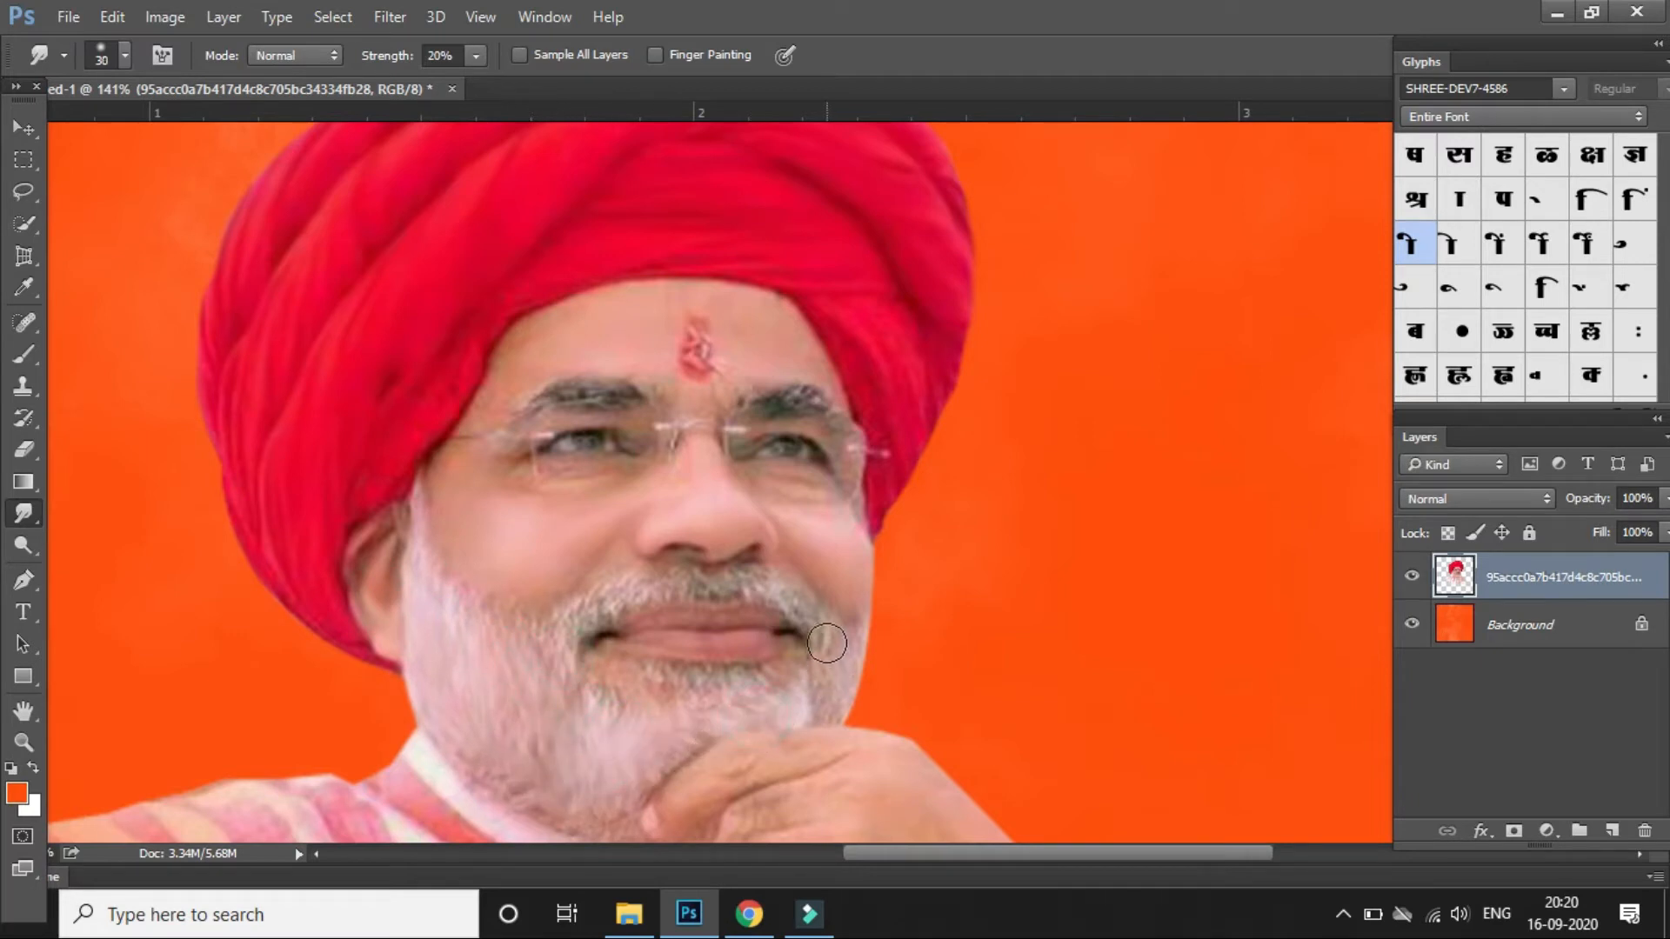
{"action": "key", "text": "p"}
{"action": "left_click", "coordinate": [24, 514]}
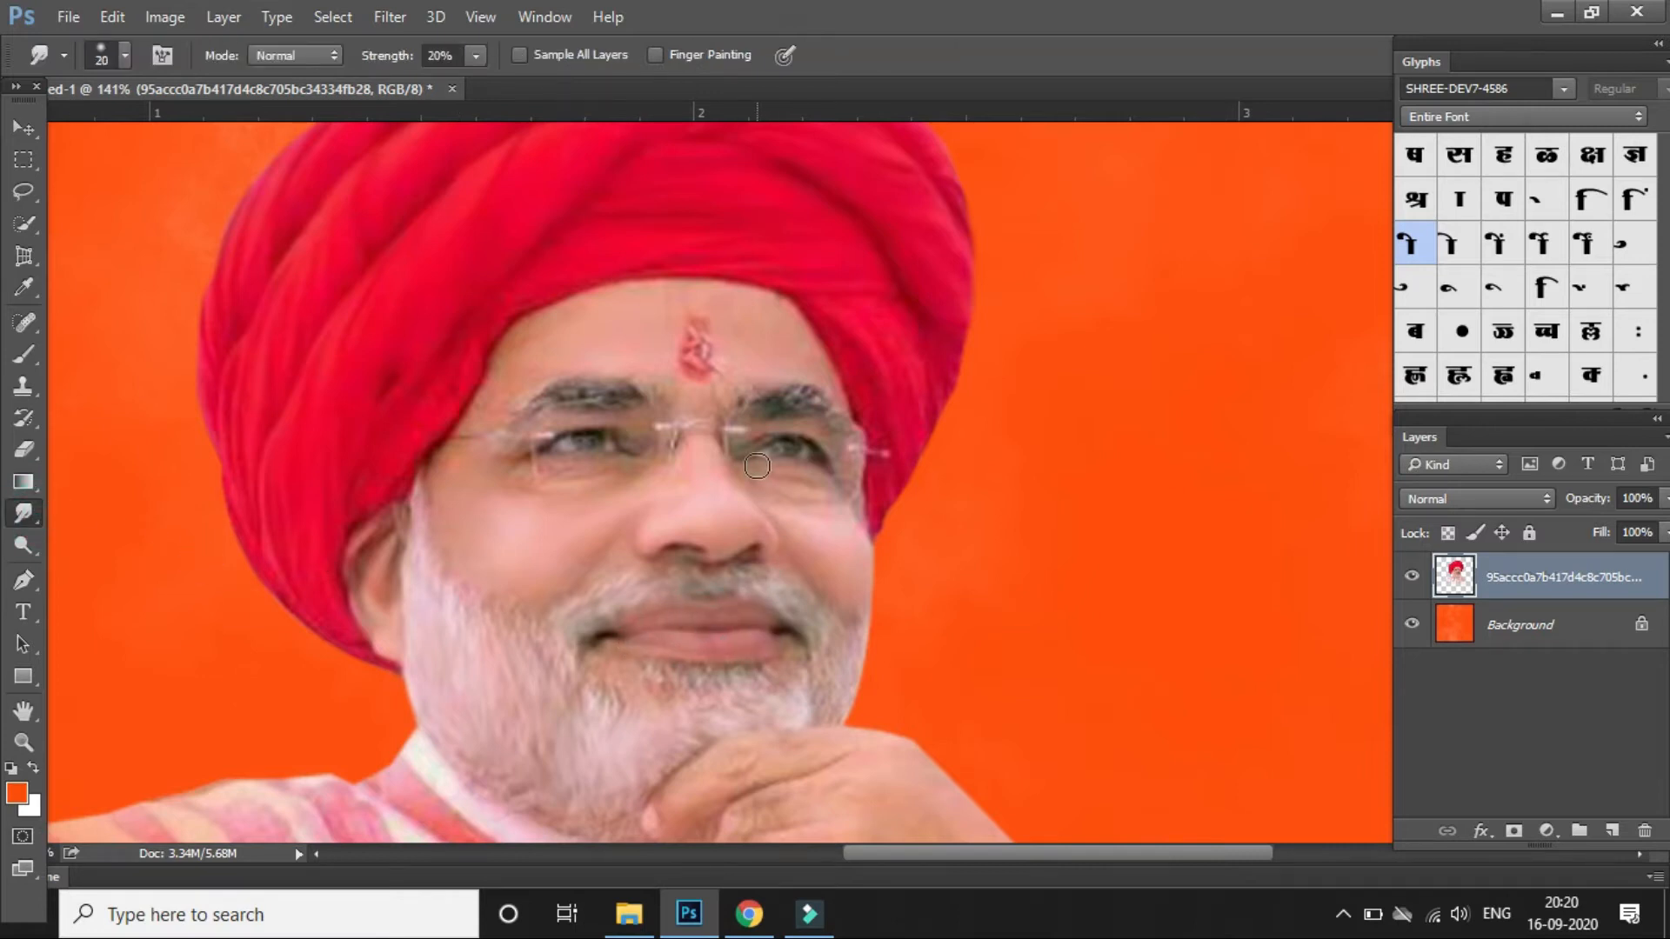
- Smudge the lower beard, hand and striped shirt with brush sizes of 45 and 80 px
{"action": "scroll", "coordinate": [757, 467], "scroll_direction": "down", "scroll_amount": 3}
{"action": "left_click_drag", "start_coordinate": [570, 675], "coordinate": [512, 541]}
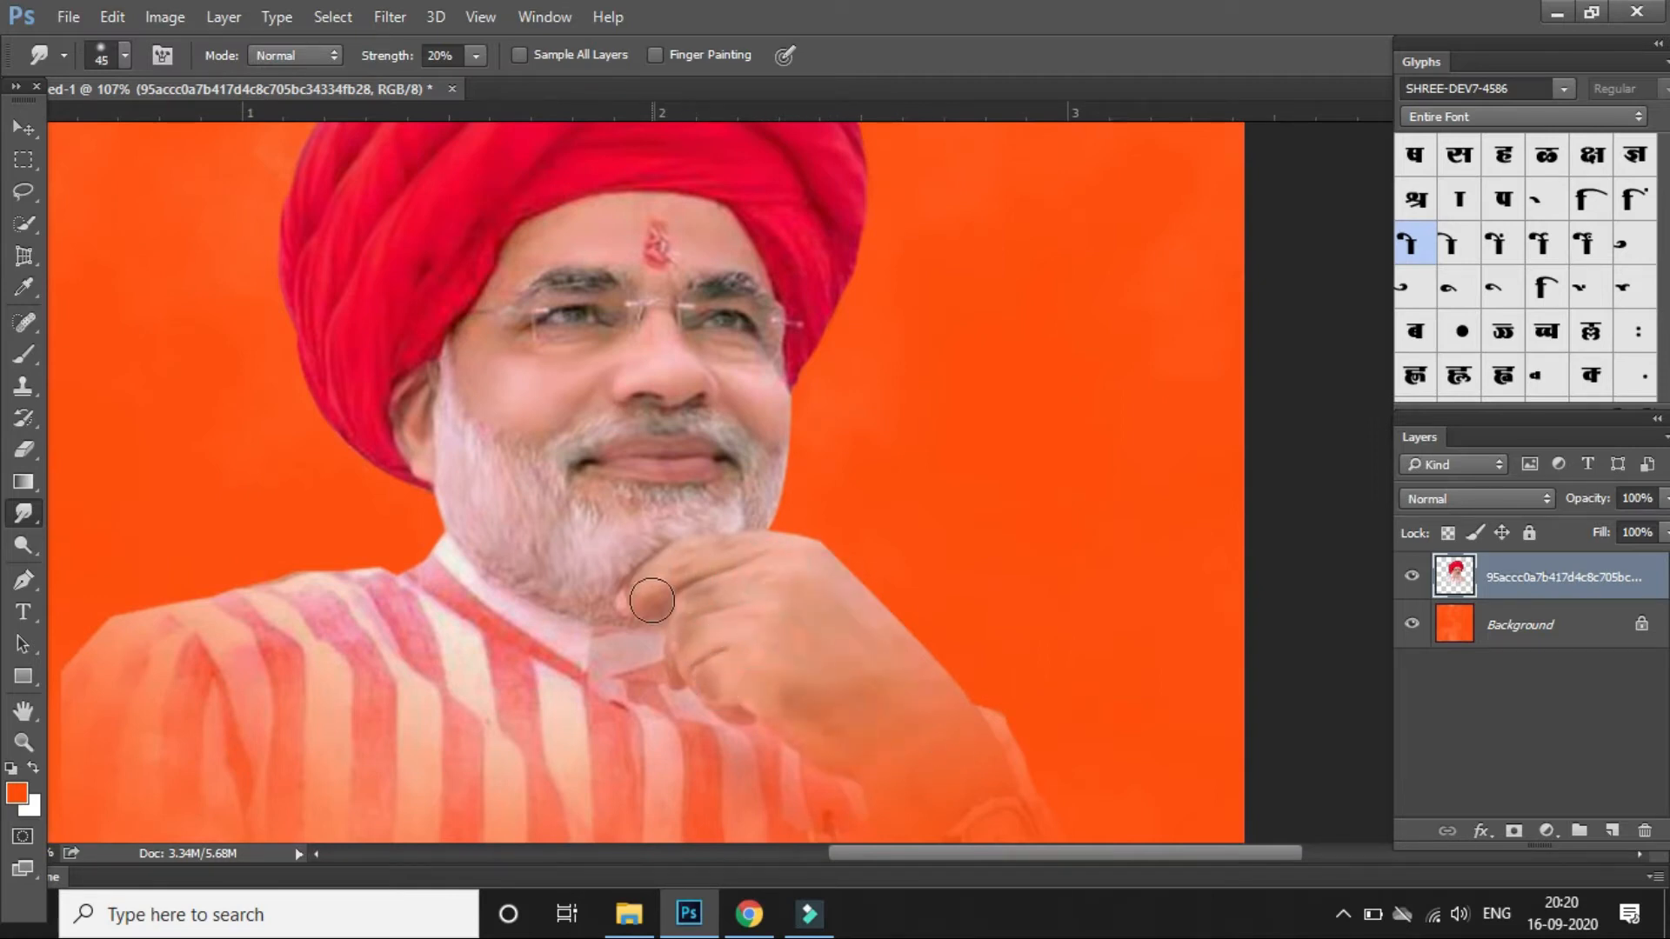
{"action": "scroll", "coordinate": [473, 642], "scroll_direction": "down", "scroll_amount": 3}
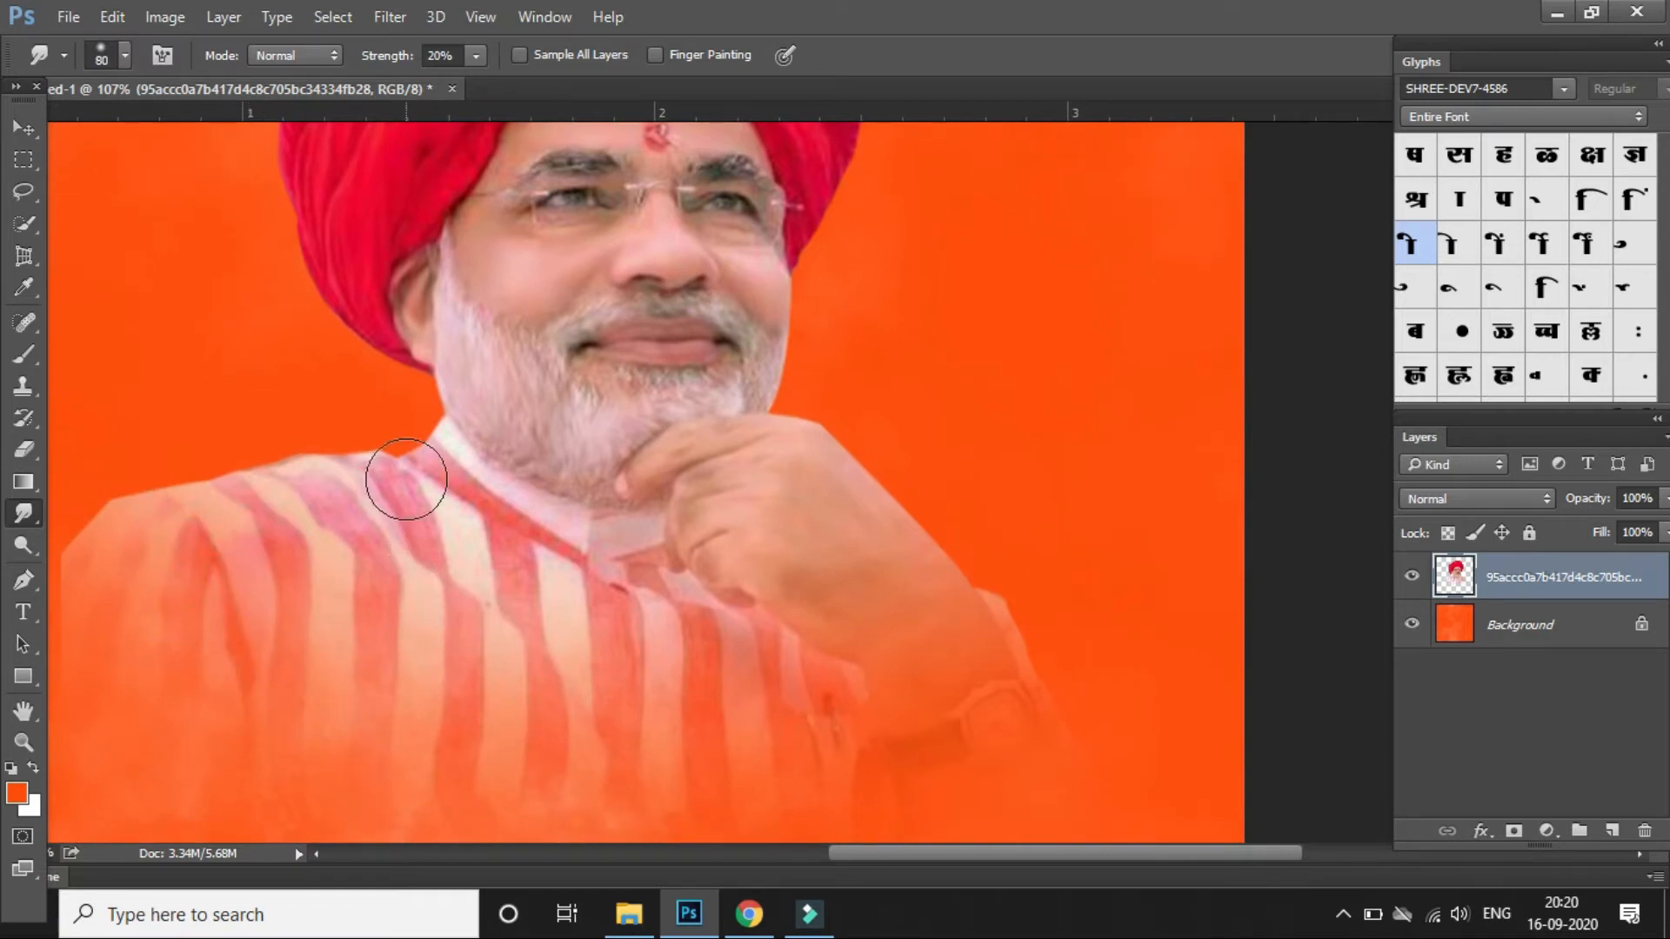
{"action": "scroll", "coordinate": [558, 588], "scroll_direction": "down", "scroll_amount": 3}
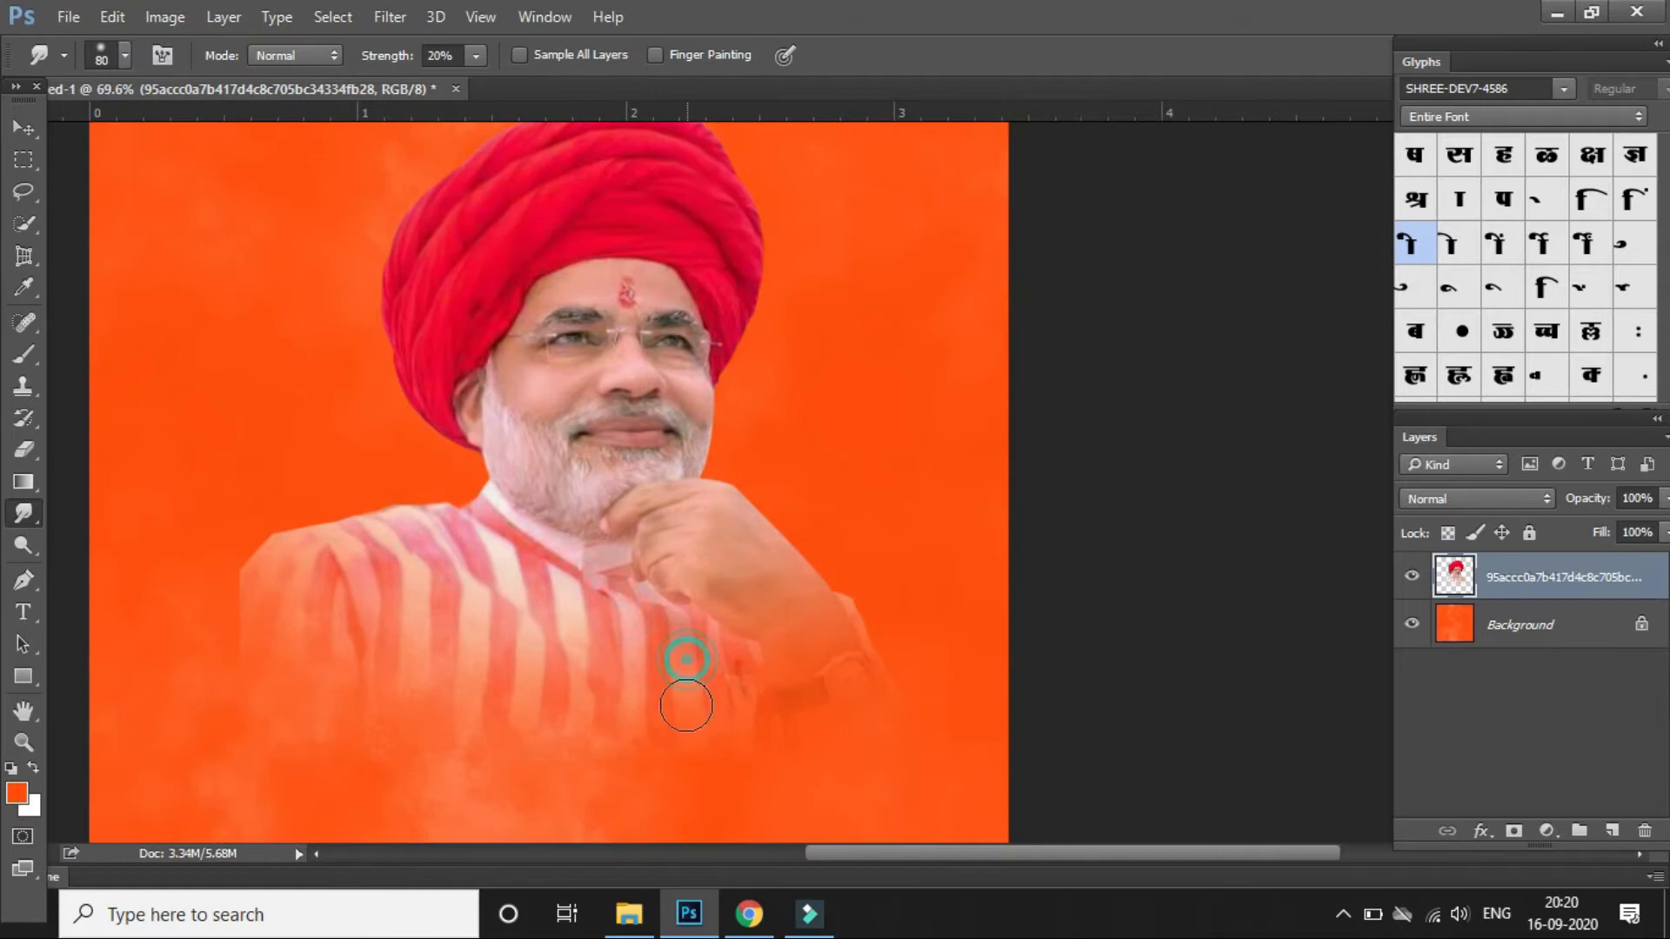
{"action": "scroll", "coordinate": [774, 603], "scroll_direction": "down", "scroll_amount": 2}
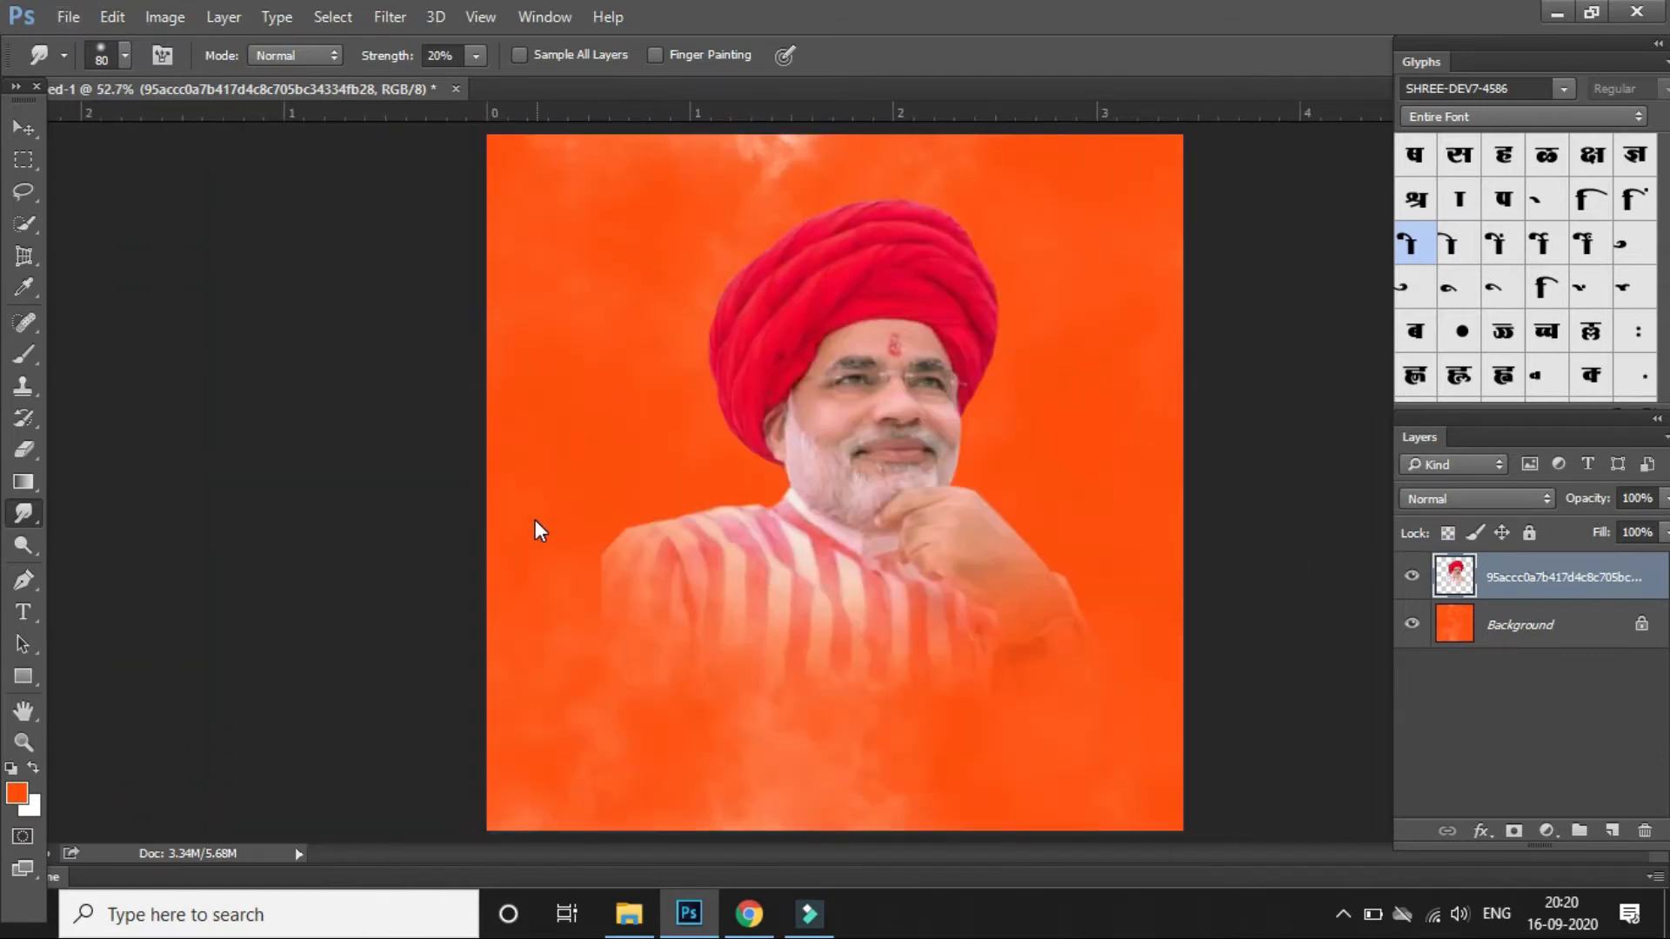
- Try a Camera Raw adjustment on the portrait with Contrast +10, Highlights +66 and raised Clarity, reapply the filter, and undo it
{"action": "key", "text": "ctrl+shift+a"}
{"action": "left_click_drag", "start_coordinate": [1354, 539], "coordinate": [1352, 581]}
{"action": "scroll", "coordinate": [1402, 657], "scroll_direction": "down", "scroll_amount": 1}
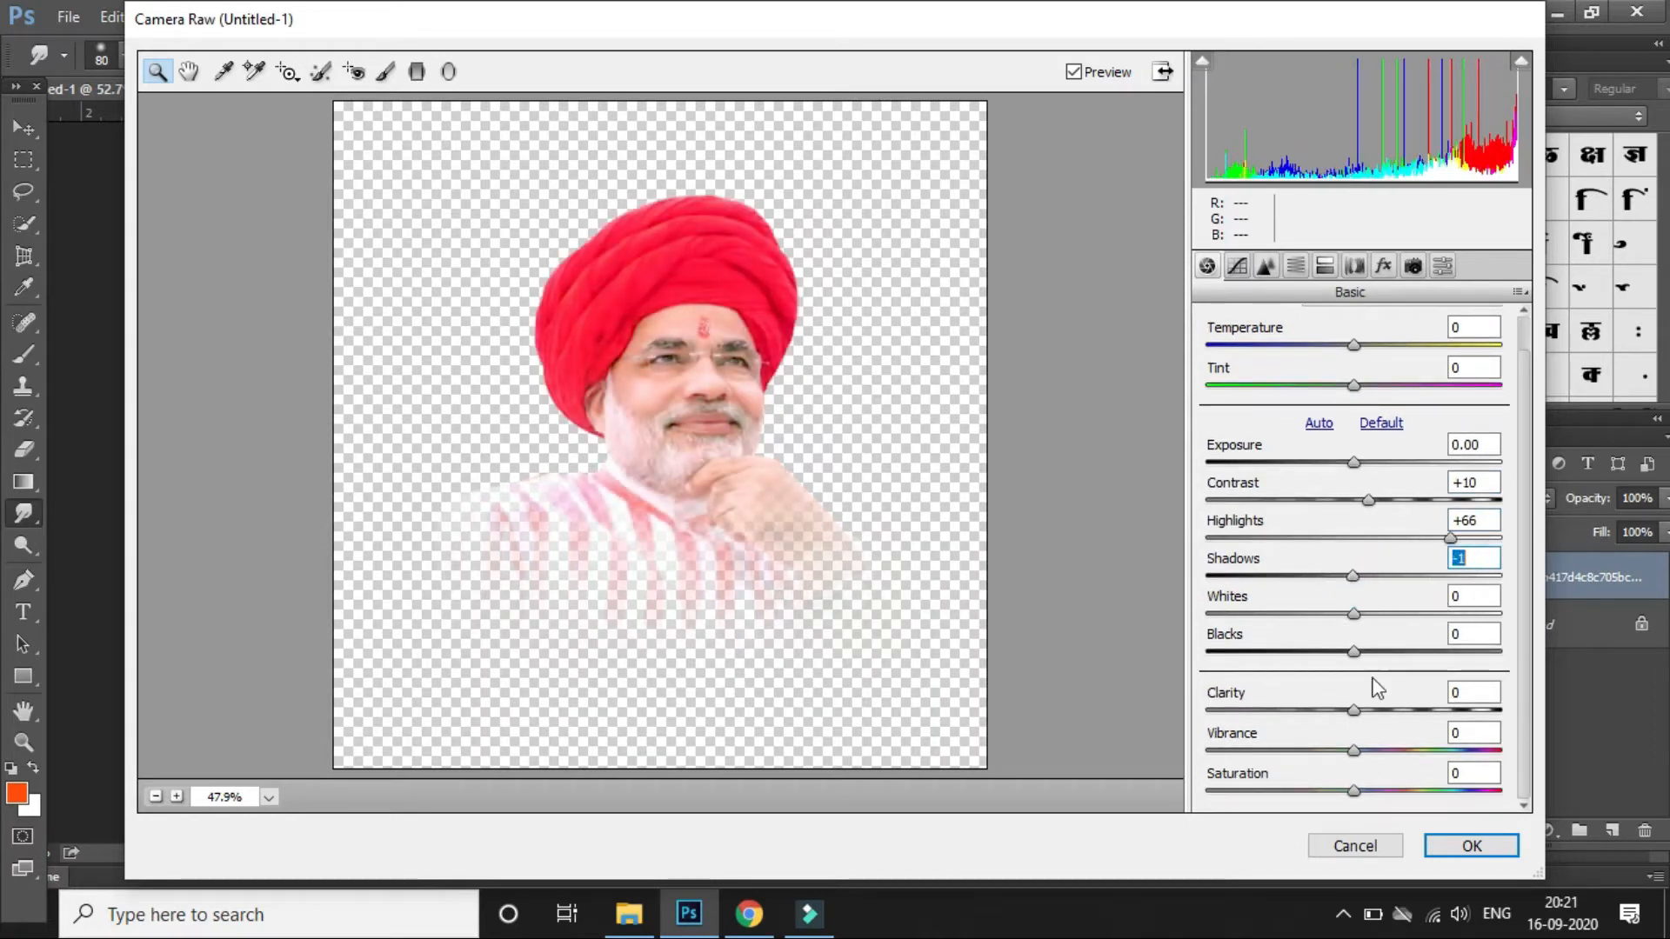
{"action": "left_click_drag", "start_coordinate": [1353, 713], "coordinate": [1519, 722]}
{"action": "left_click", "coordinate": [1471, 845]}
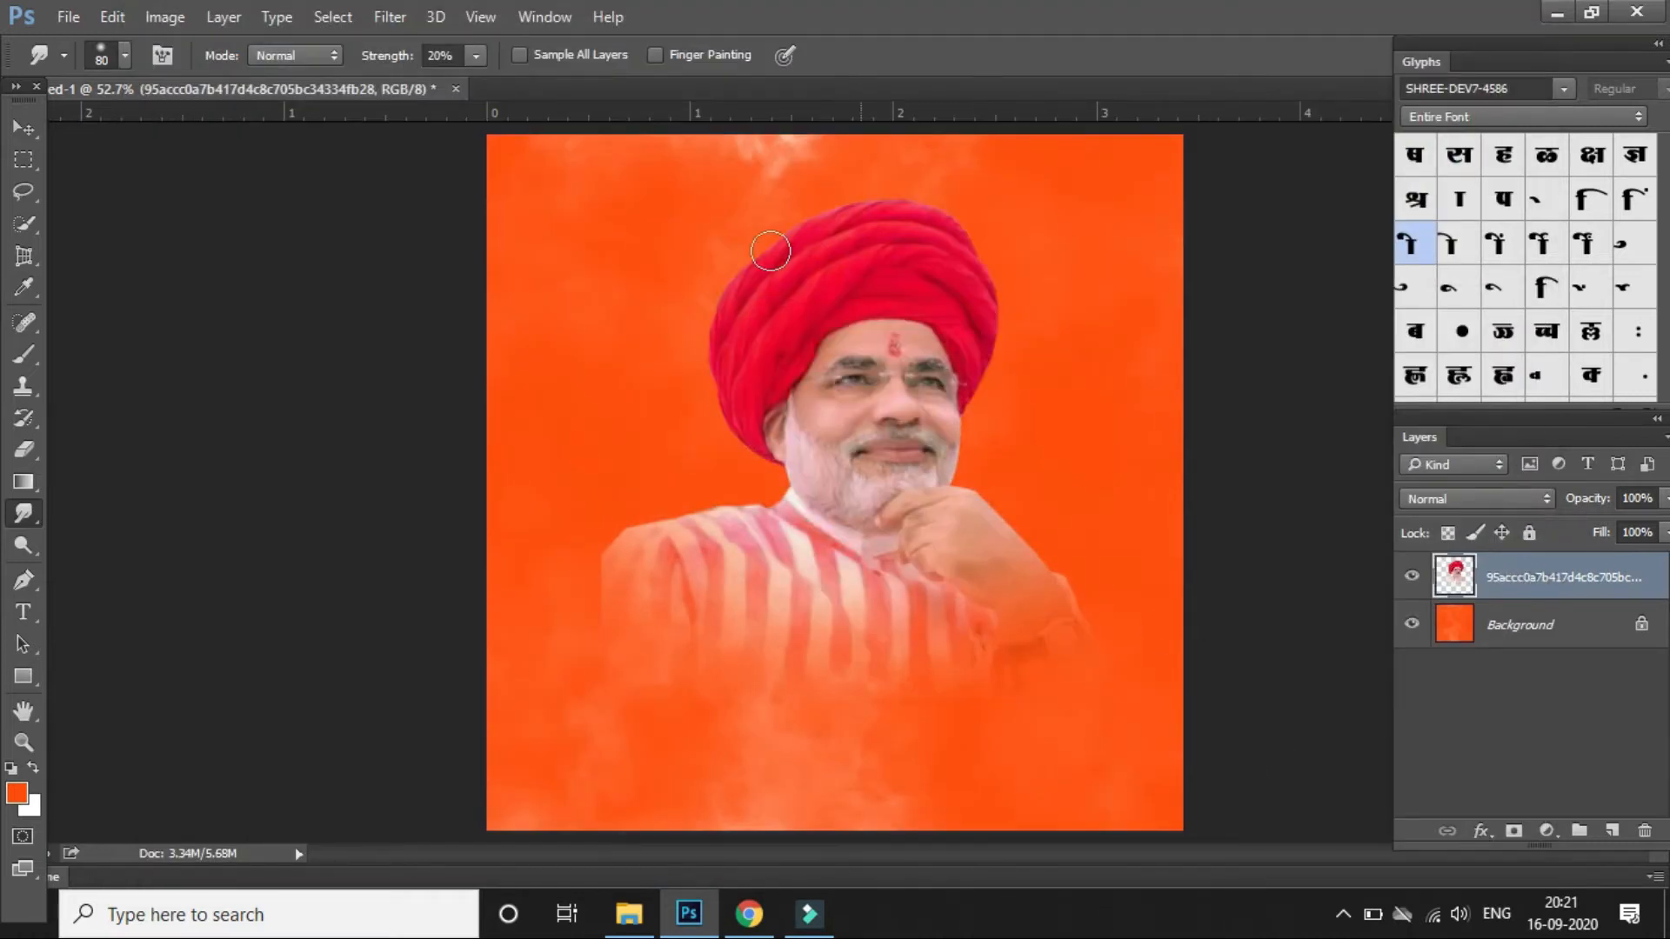
{"action": "left_click", "coordinate": [396, 17]}
{"action": "left_click", "coordinate": [435, 42]}
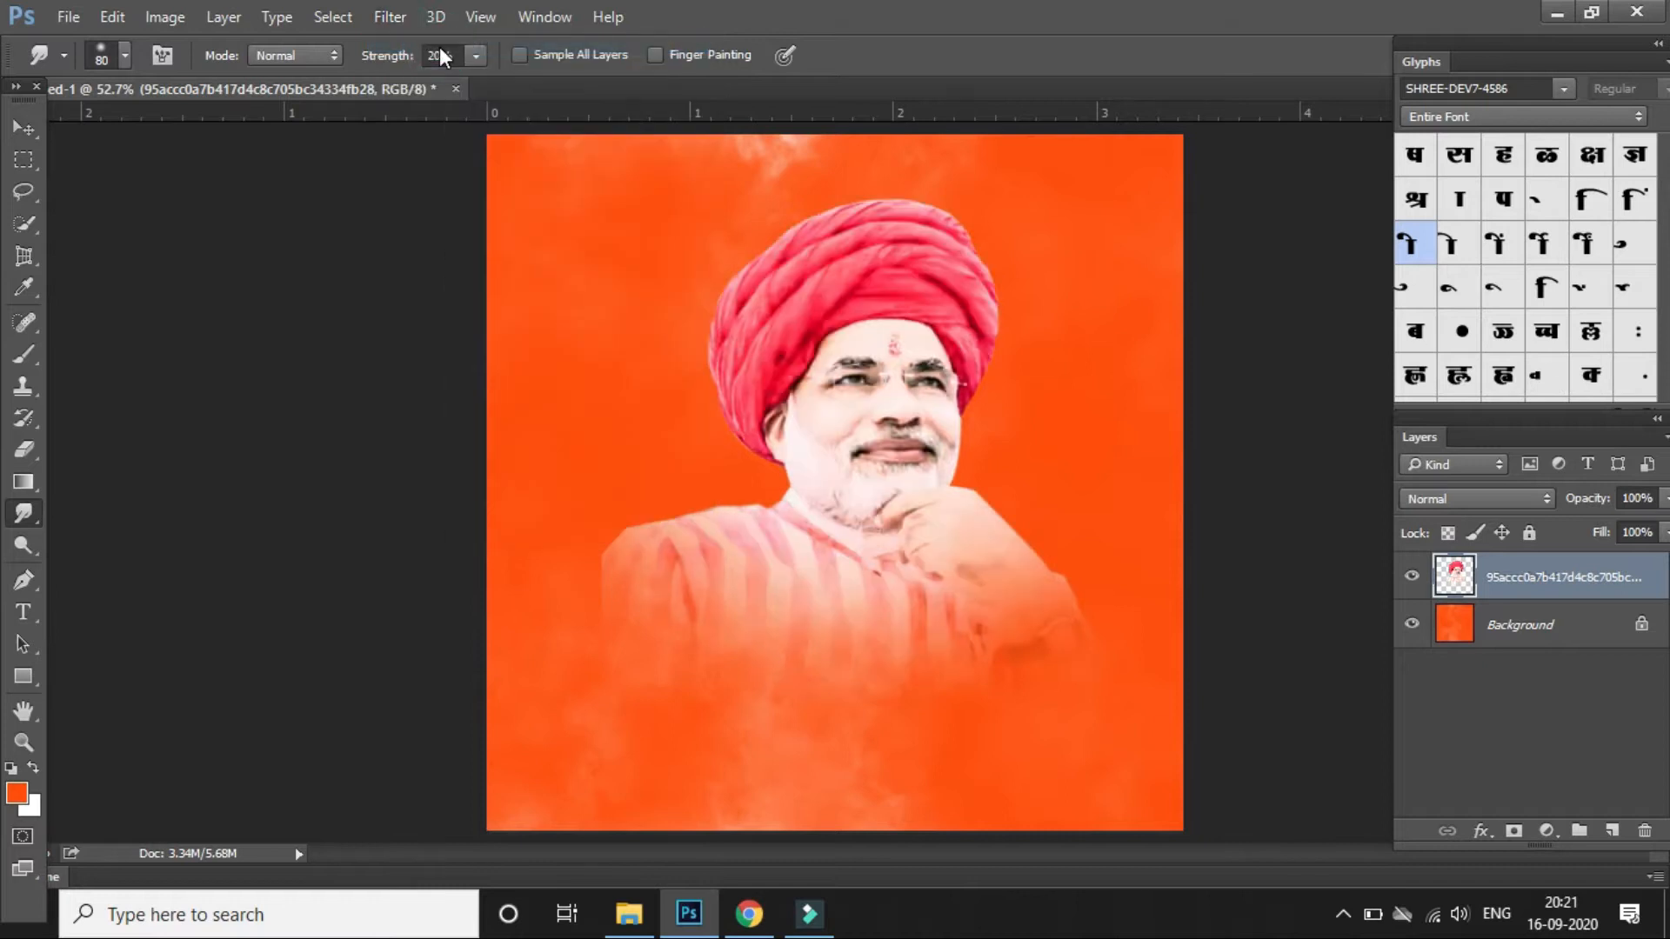
{"action": "key", "text": "ctrl+z"}
- Apply the Camera Raw filter to the portrait with Contrast -28, Highlights +32 and Clarity +100
{"action": "left_click", "coordinate": [389, 17]}
{"action": "left_click", "coordinate": [456, 155]}
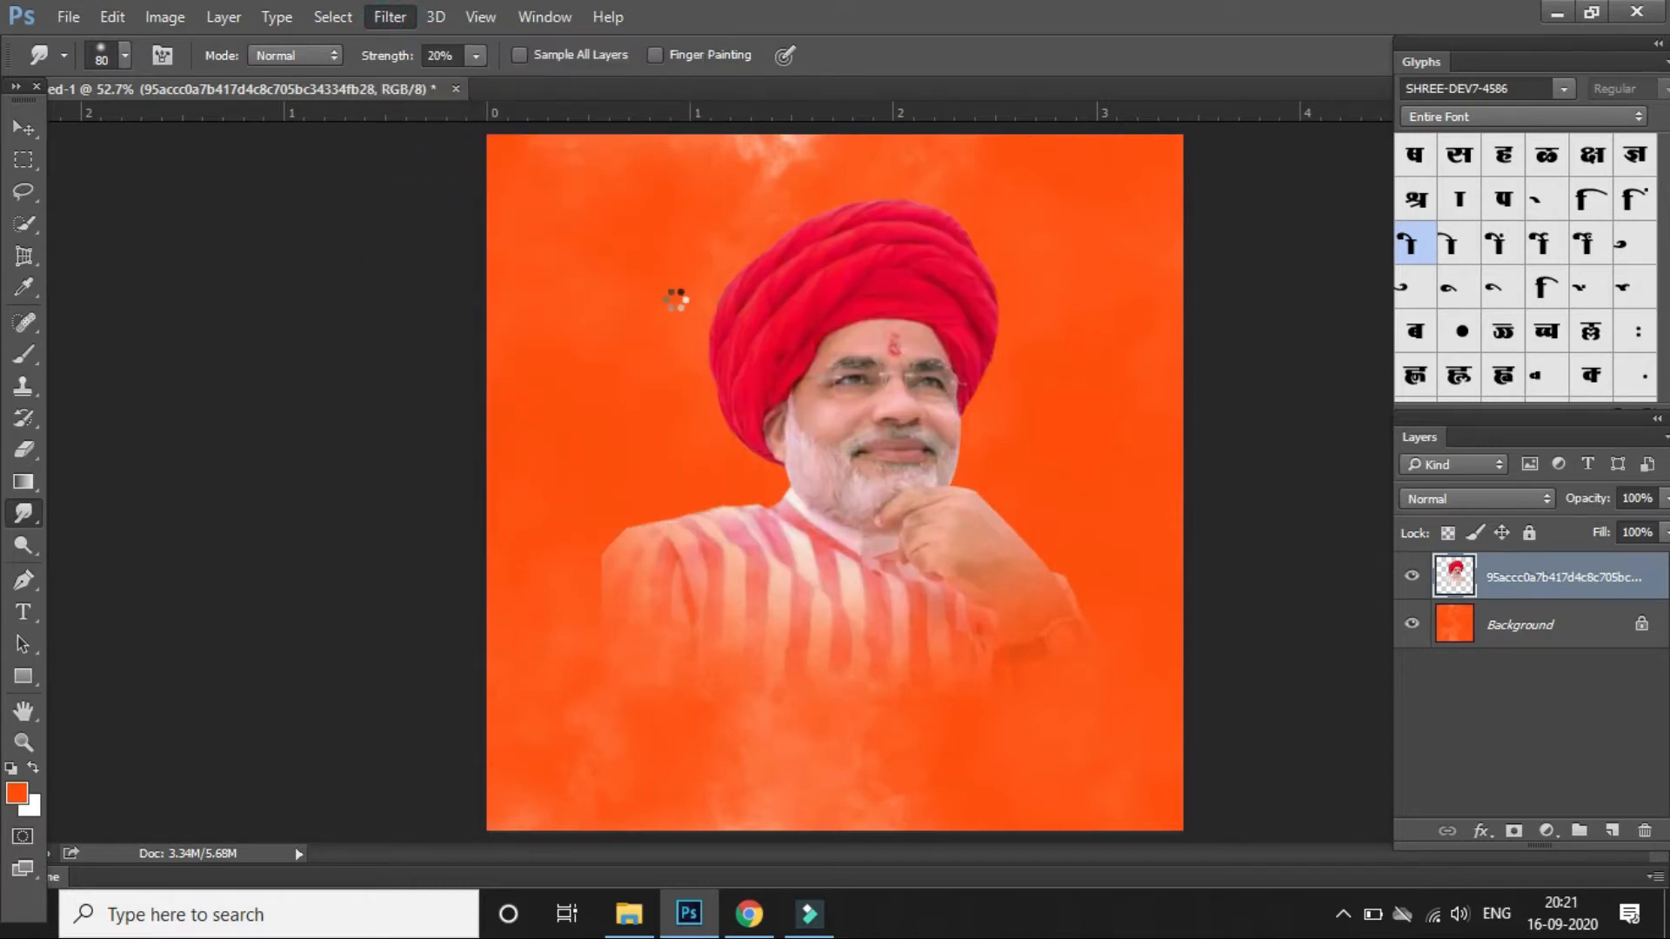
{"action": "left_click_drag", "start_coordinate": [1353, 538], "coordinate": [1400, 577]}
{"action": "scroll", "coordinate": [1383, 653], "scroll_direction": "down", "scroll_amount": 1}
{"action": "left_click_drag", "start_coordinate": [1353, 710], "coordinate": [1505, 722]}
{"action": "scroll", "coordinate": [1392, 609], "scroll_direction": "up", "scroll_amount": 1}
{"action": "left_click_drag", "start_coordinate": [1379, 537], "coordinate": [1309, 544]}
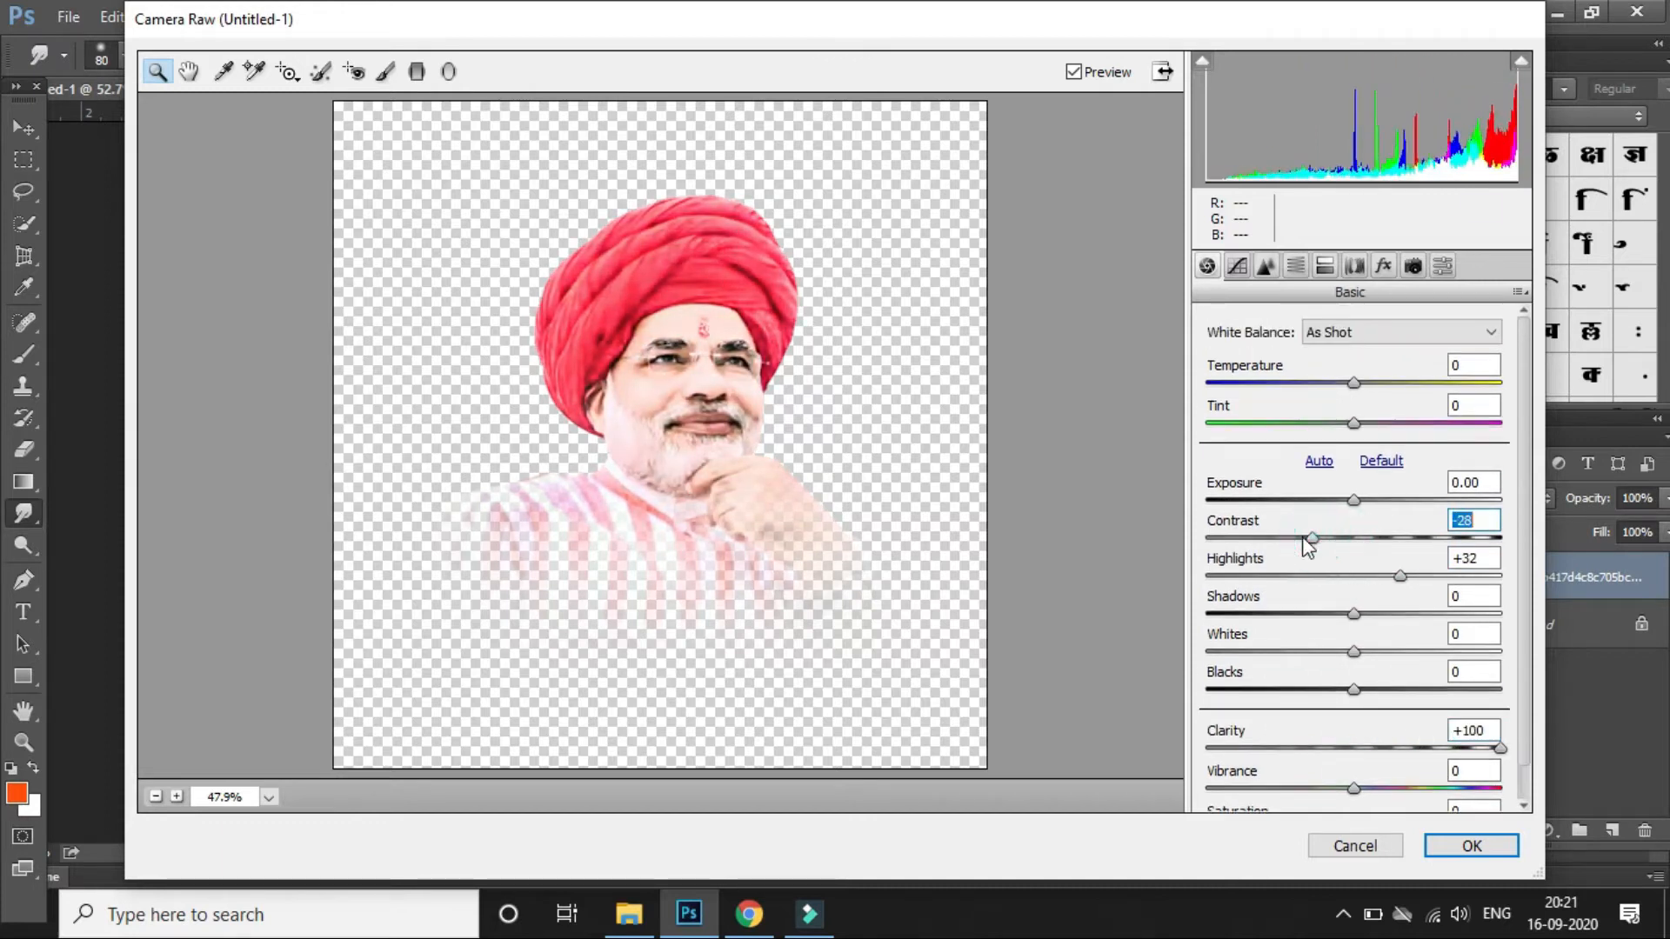
{"action": "left_click", "coordinate": [1461, 846]}
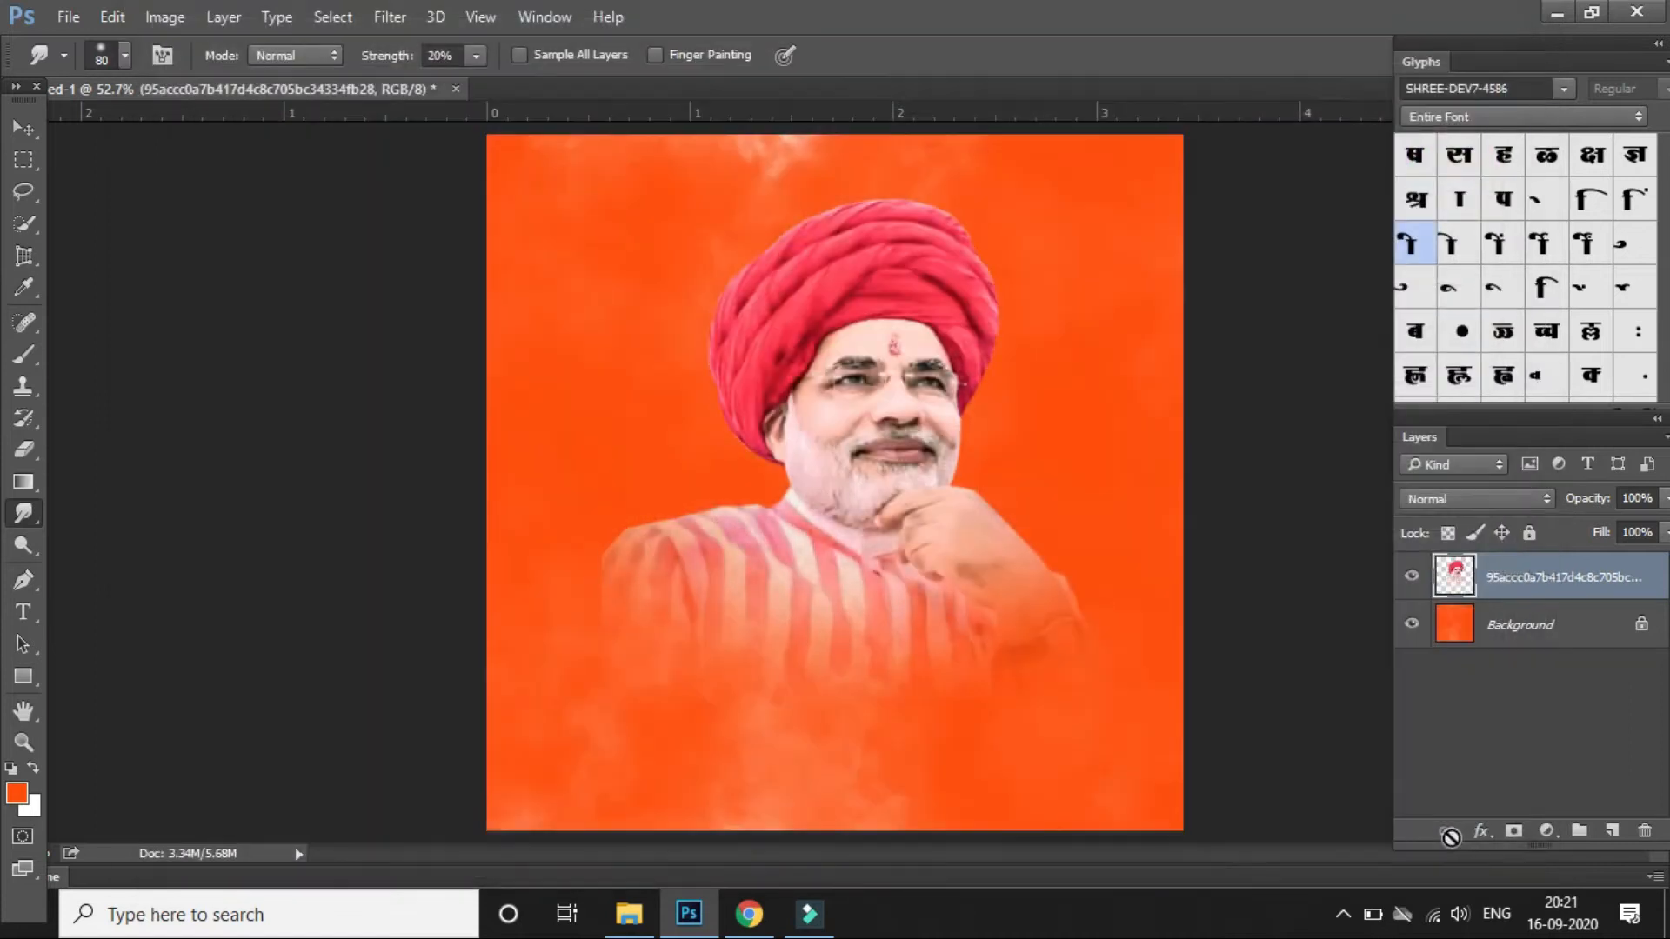
- Set the portrait layer's blend mode to Luminosity and scale the portrait up to about 111%
{"action": "left_click", "coordinate": [1498, 498]}
{"action": "left_click", "coordinate": [1495, 478]}
{"action": "left_click", "coordinate": [26, 127]}
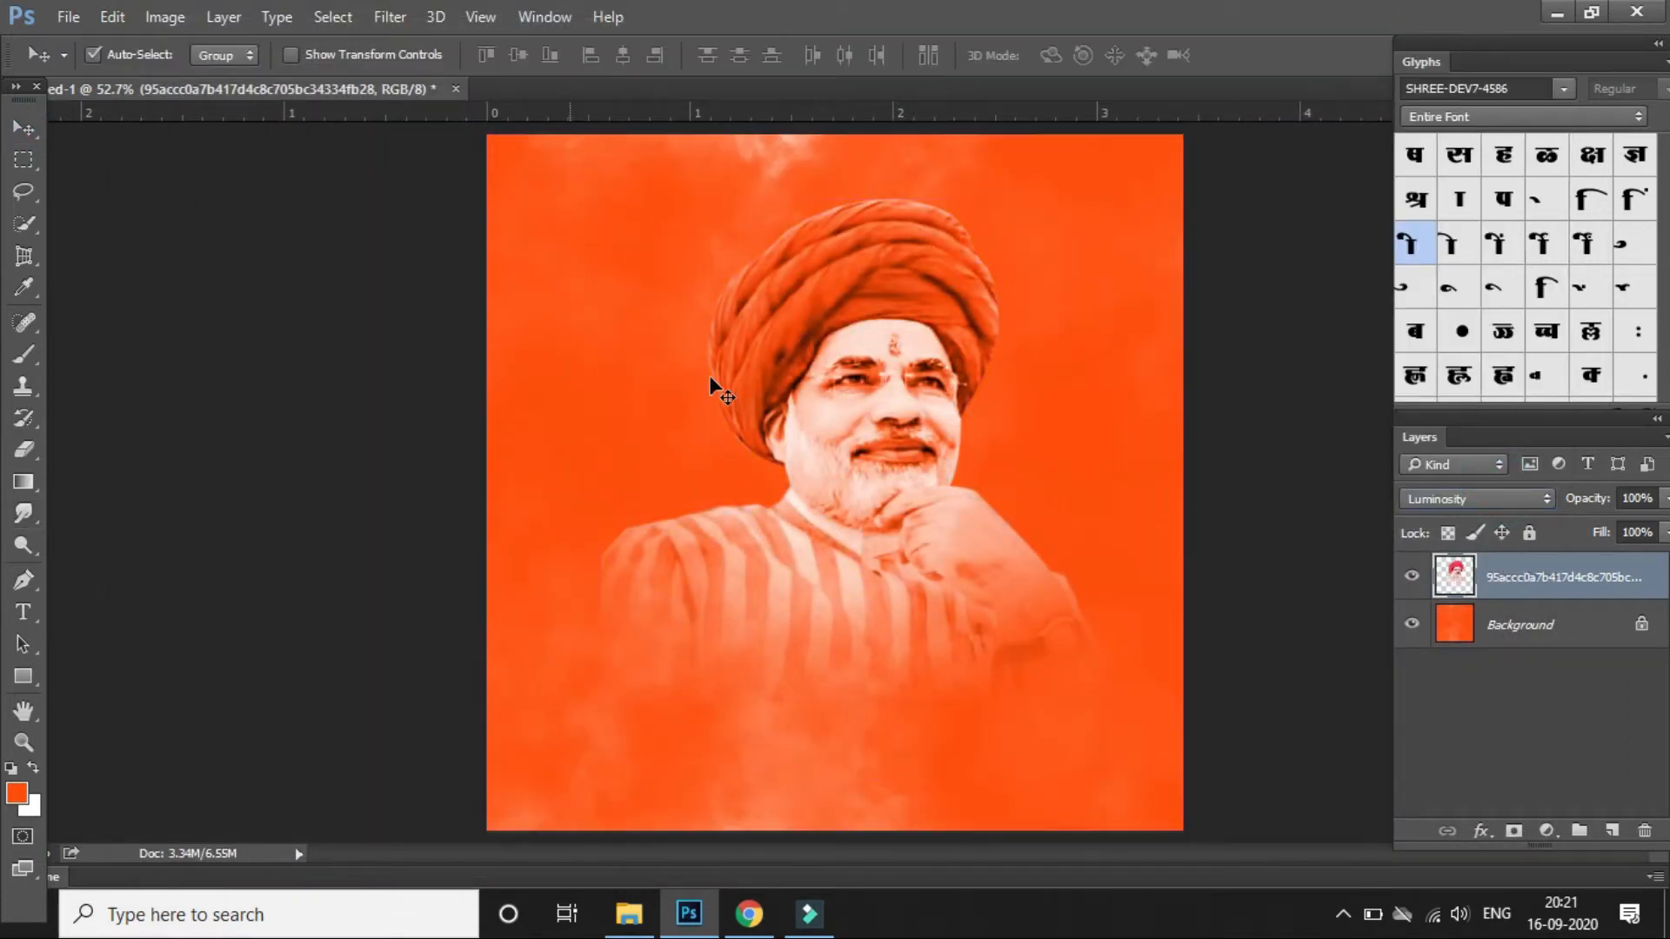
{"action": "key", "text": "ctrl+t"}
{"action": "left_click_drag", "start_coordinate": [1110, 701], "coordinate": [1131, 743]}
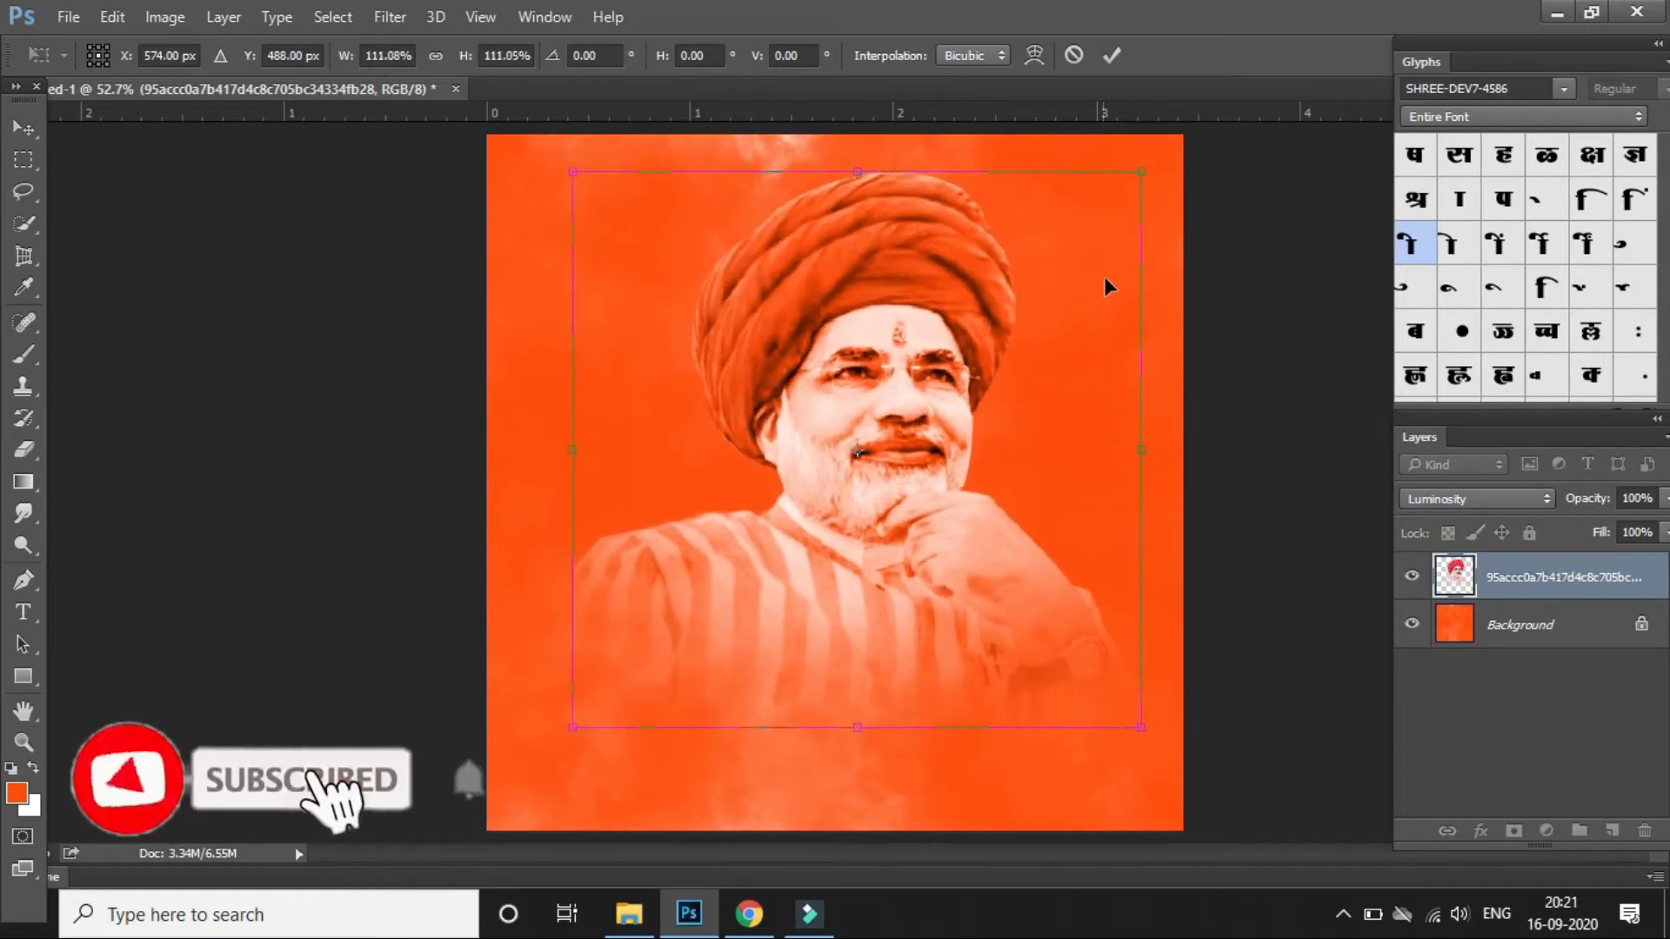
{"action": "left_click", "coordinate": [10, 358]}
{"action": "left_click", "coordinate": [729, 357]}
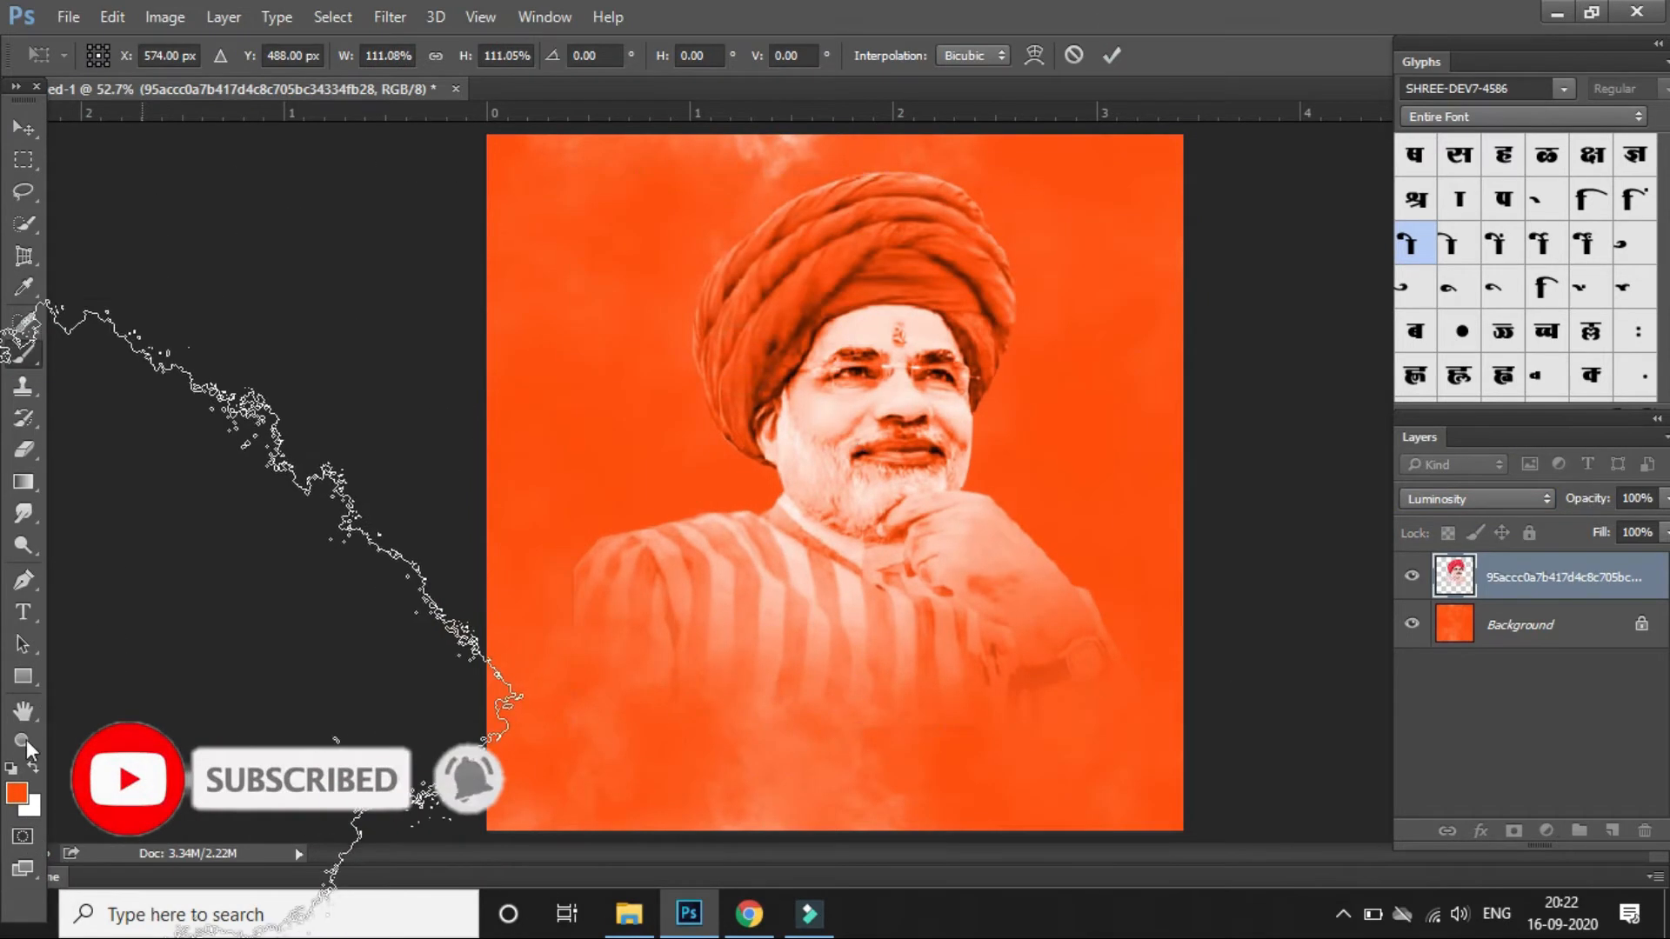
- Set the foreground color to white (ffffff) and the cloud brush size to 1500 px
{"action": "left_click", "coordinate": [16, 794]}
{"action": "left_click", "coordinate": [983, 329]}
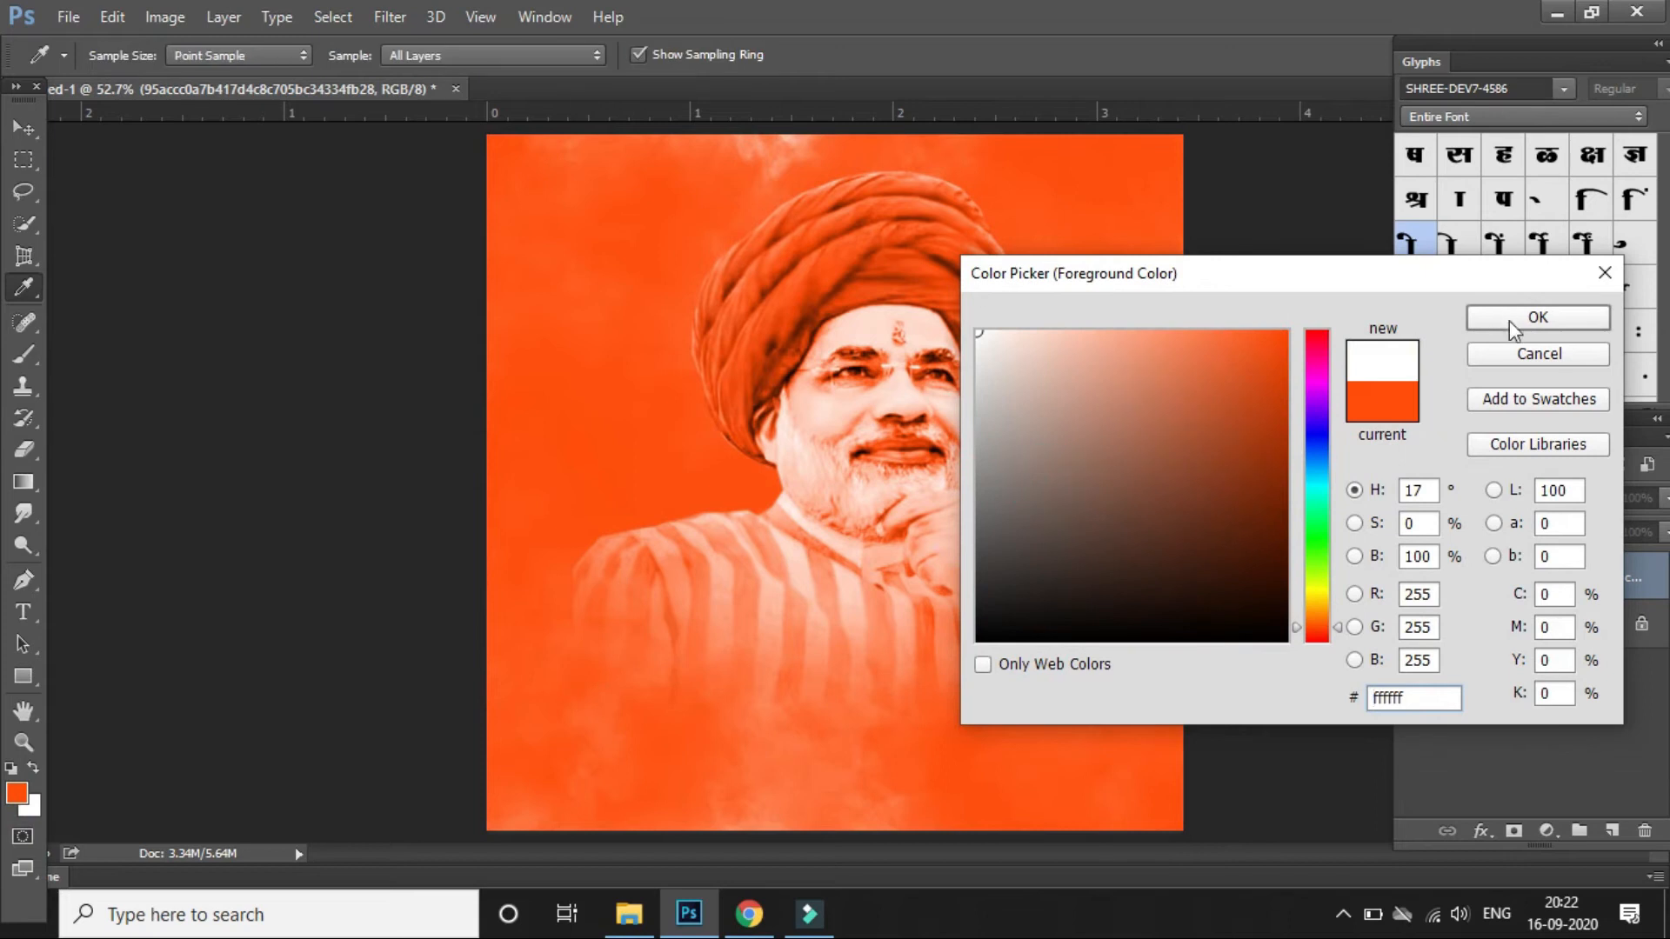
{"action": "left_click", "coordinate": [1514, 320]}
{"action": "key", "text": "bracketleft"}
{"action": "key", "text": "bracketleft"}
{"action": "left_click", "coordinate": [842, 505]}
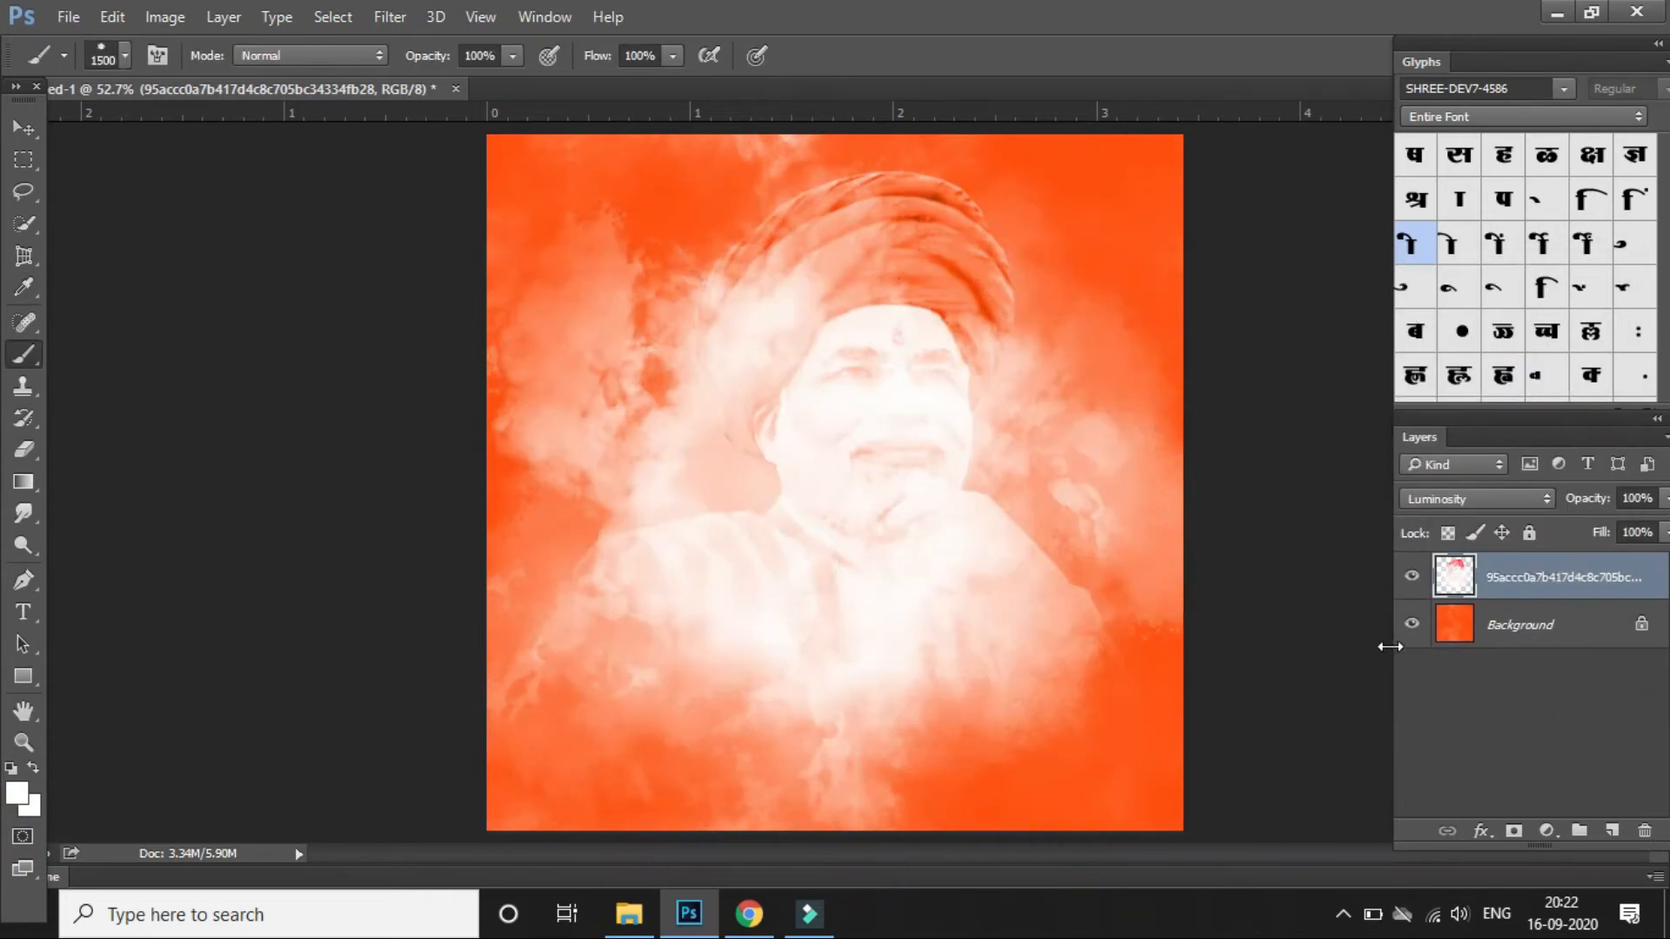
{"action": "key", "text": "ctrl+z"}
{"action": "left_click", "coordinate": [1580, 830]}
{"action": "key", "text": "ctrl+z"}
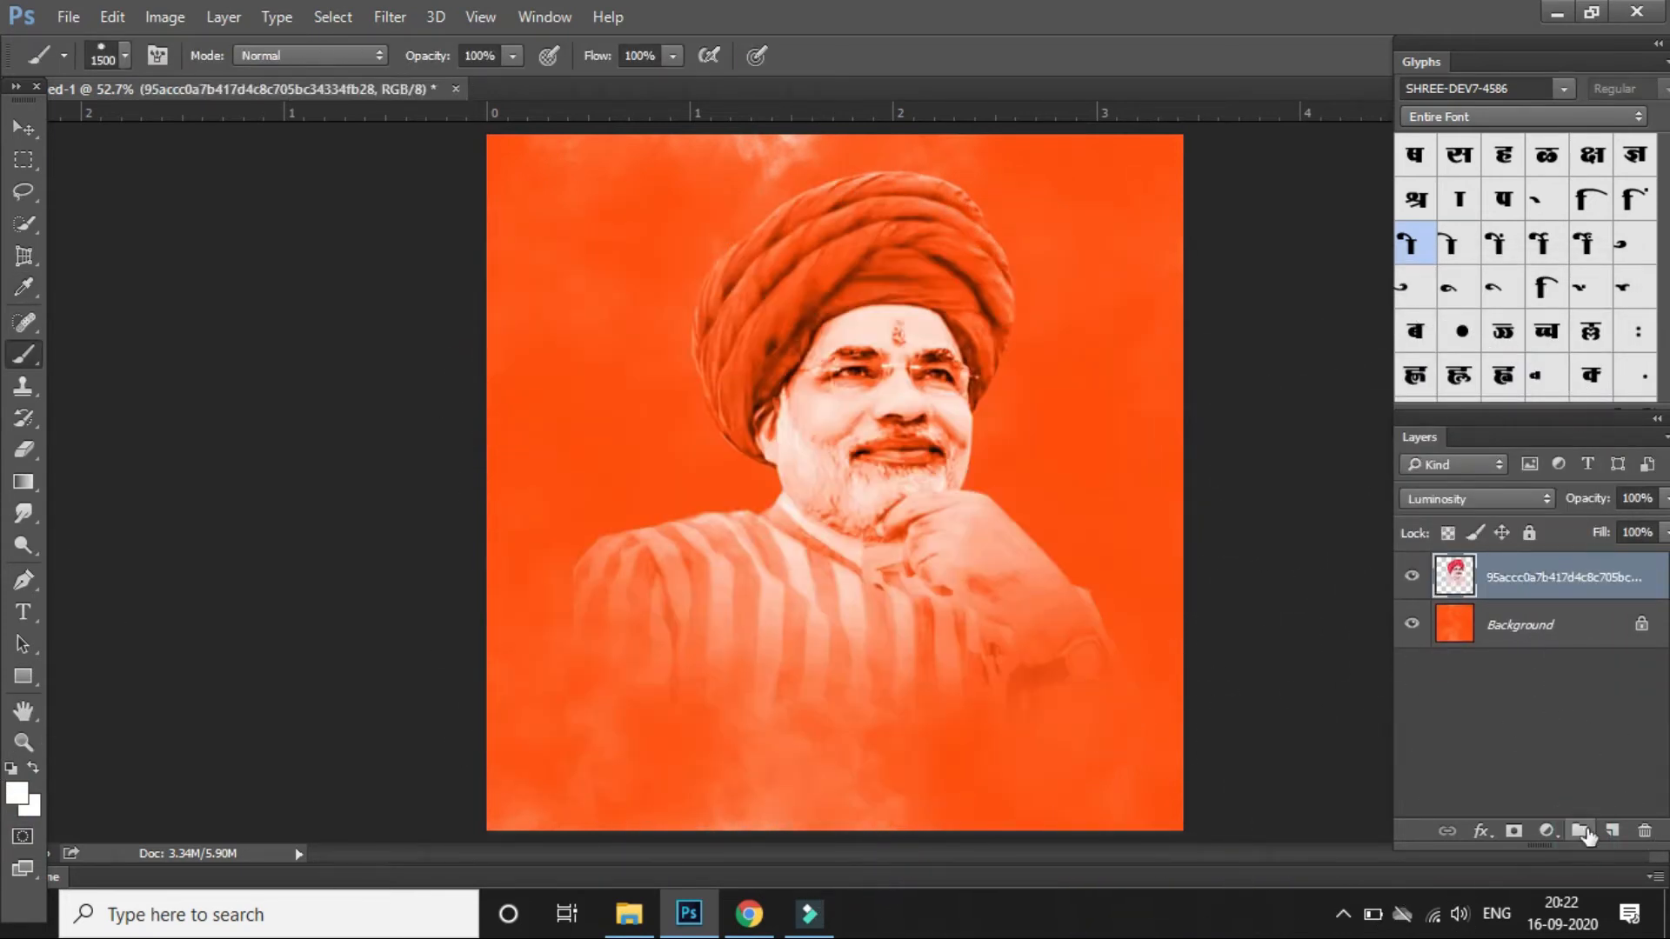
- Stamp a white cloud on a new layer with the 1500 px brush and place that layer beneath the portrait
{"action": "left_click", "coordinate": [1613, 831]}
{"action": "left_click", "coordinate": [854, 489]}
{"action": "left_click_drag", "start_coordinate": [1501, 625], "coordinate": [1505, 574]}
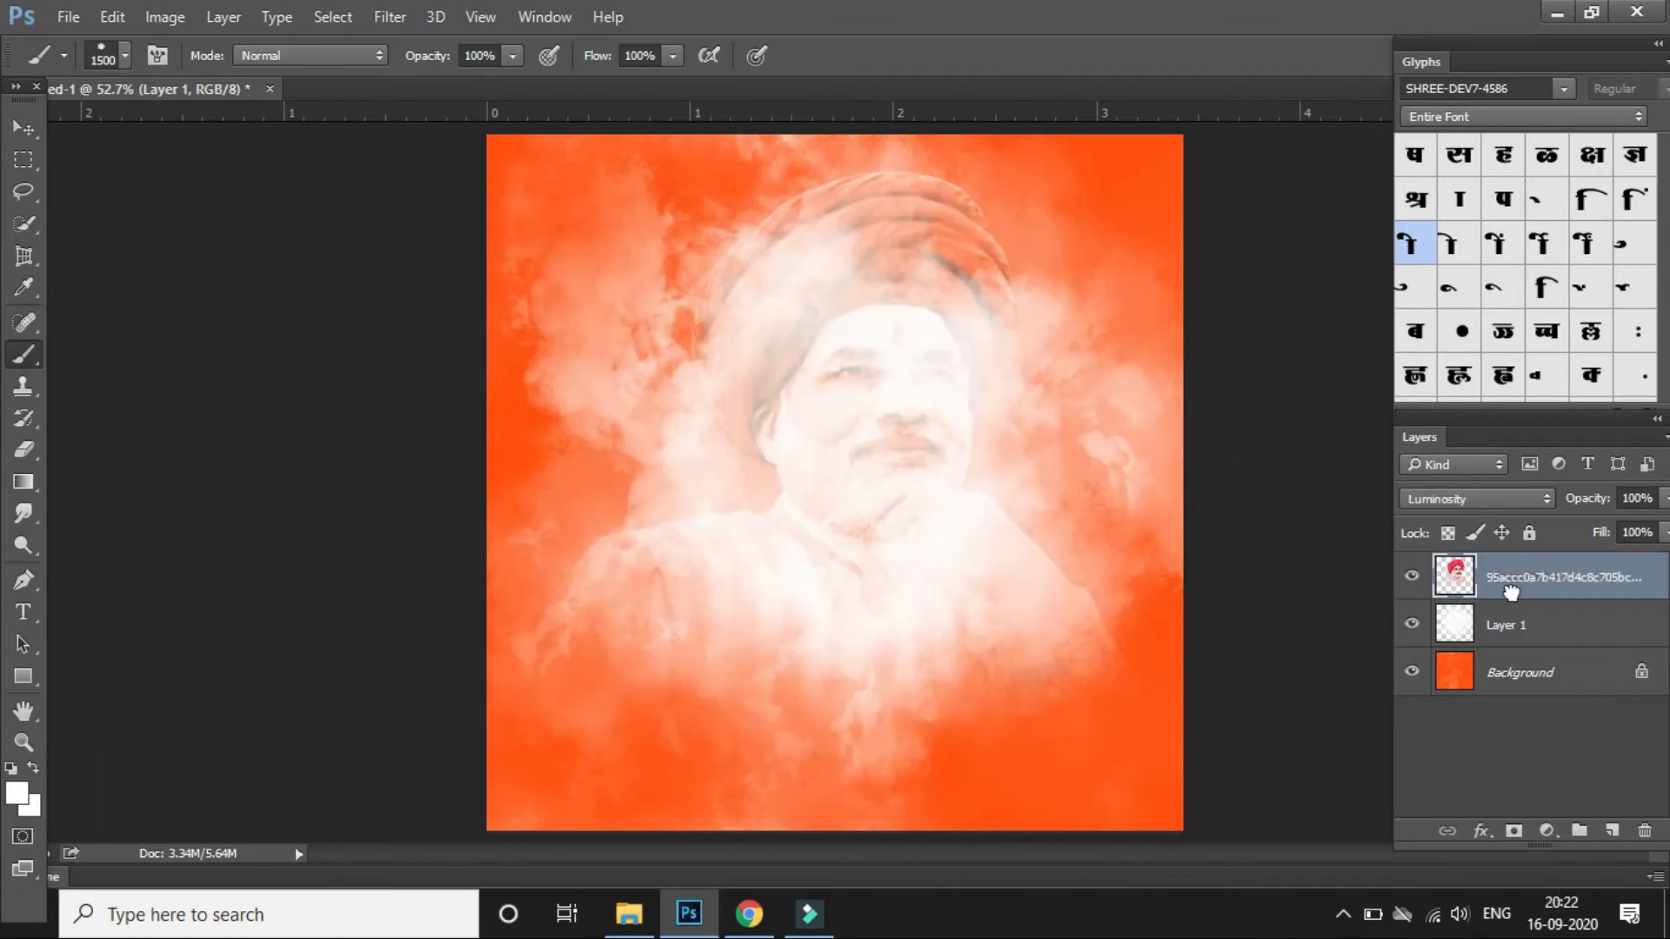
- Scale the portrait down slightly with Free Transform
{"action": "left_click", "coordinate": [24, 128]}
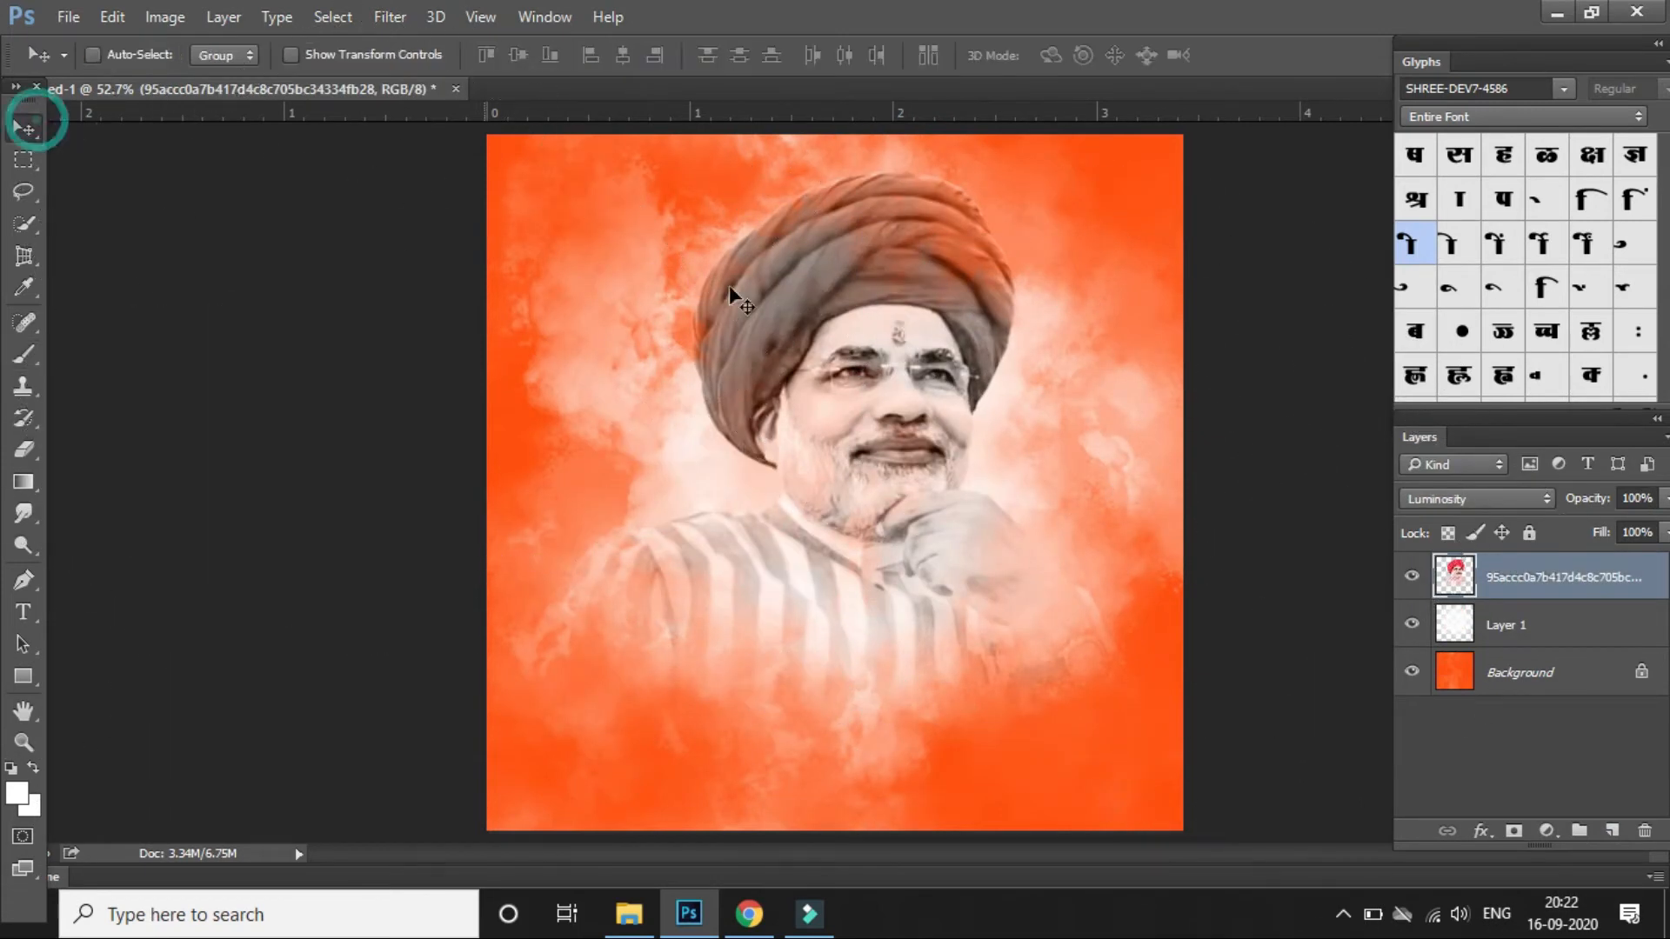
{"action": "scroll", "coordinate": [929, 367], "scroll_direction": "down", "scroll_amount": 2}
{"action": "key", "text": "ctrl+t"}
{"action": "mouse_move", "coordinate": [1088, 684]}
{"action": "left_mouse_down"}
{"action": "mouse_move", "coordinate": [1111, 706]}
{"action": "mouse_move", "coordinate": [1070, 664]}
{"action": "left_mouse_up"}
{"action": "left_click", "coordinate": [1111, 55]}
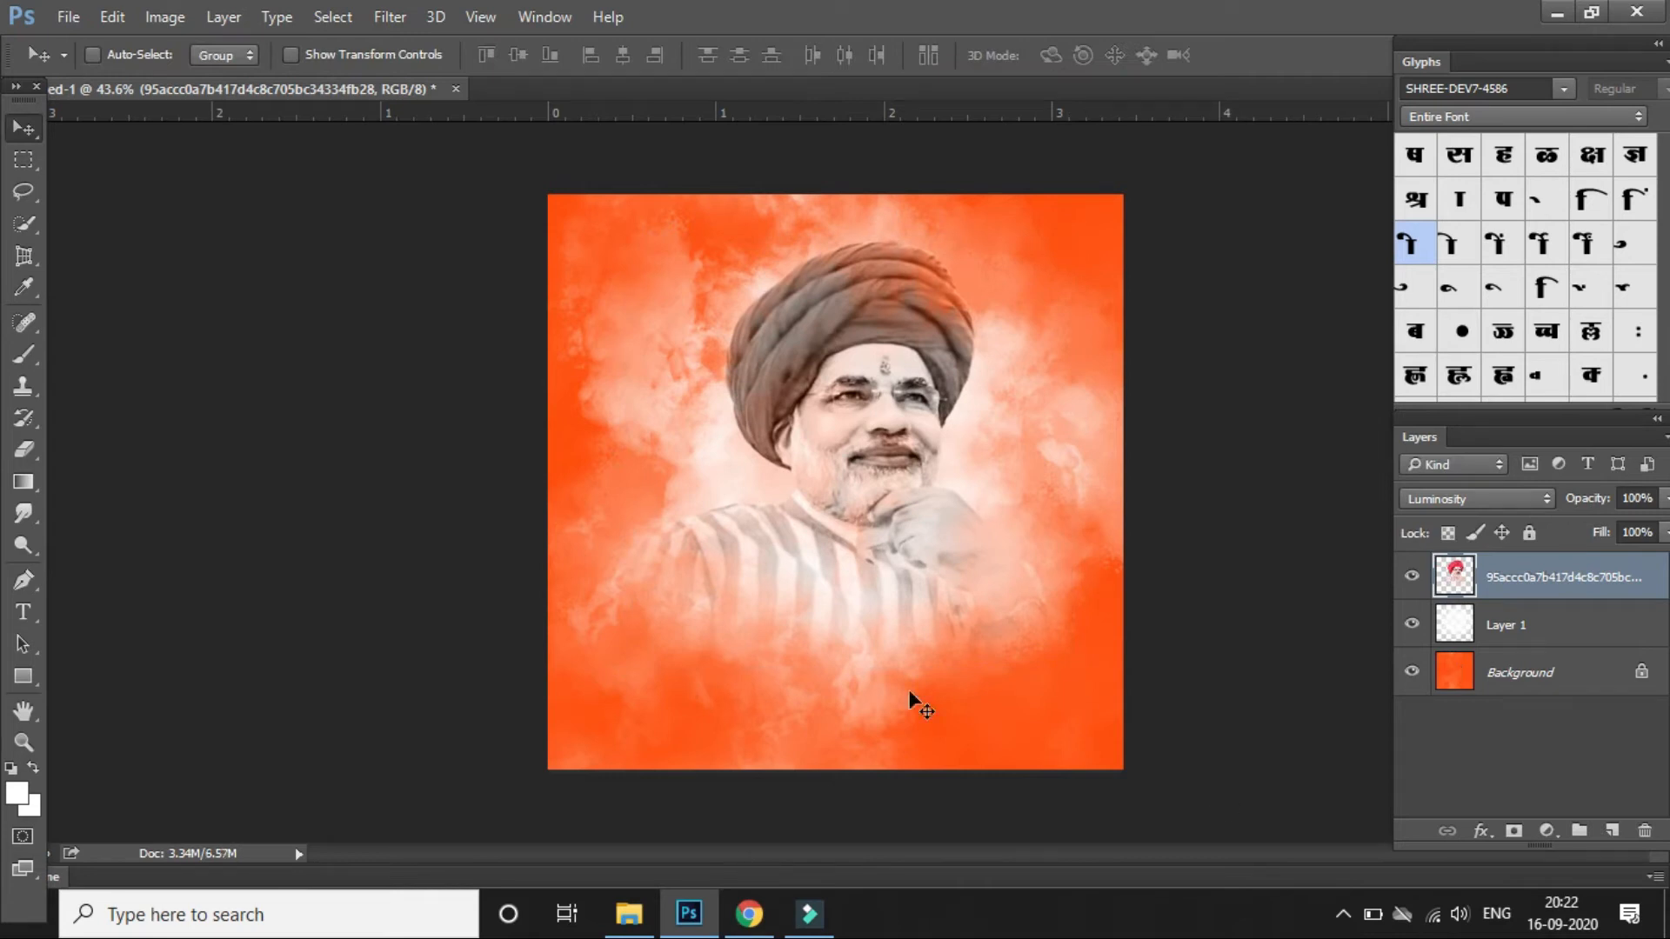
- Add a new layer and trace an irregular outline below the portrait's chest with the Pen tool
{"action": "left_click", "coordinate": [37, 586]}
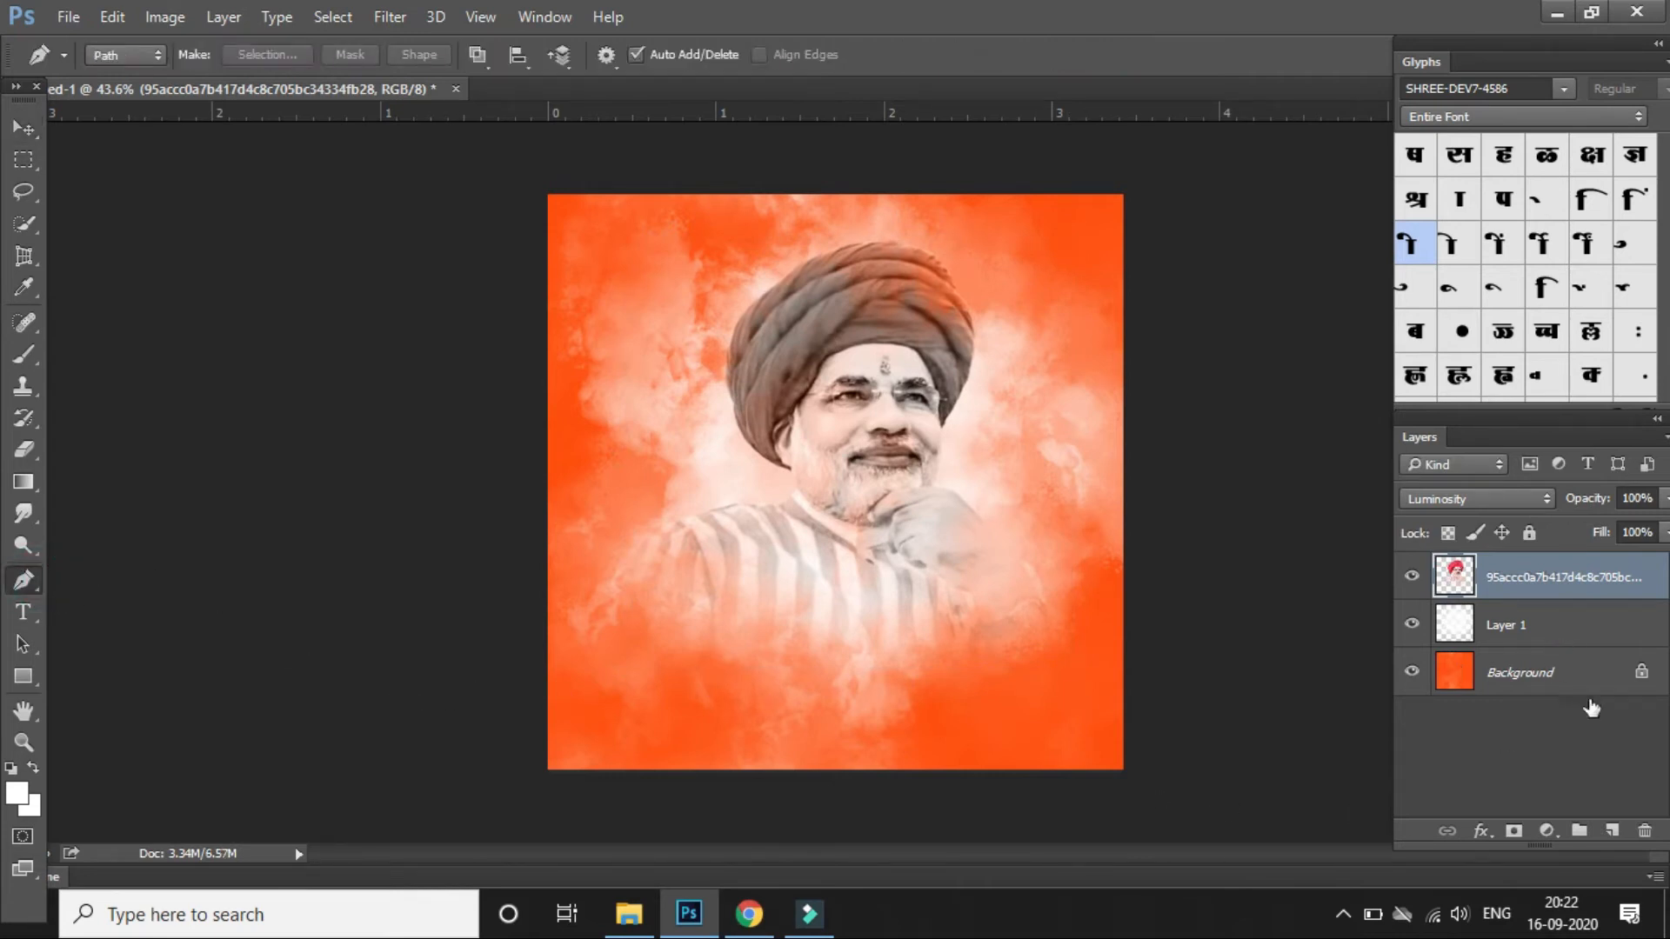
{"action": "key", "text": "ctrl+shift+alt+n"}
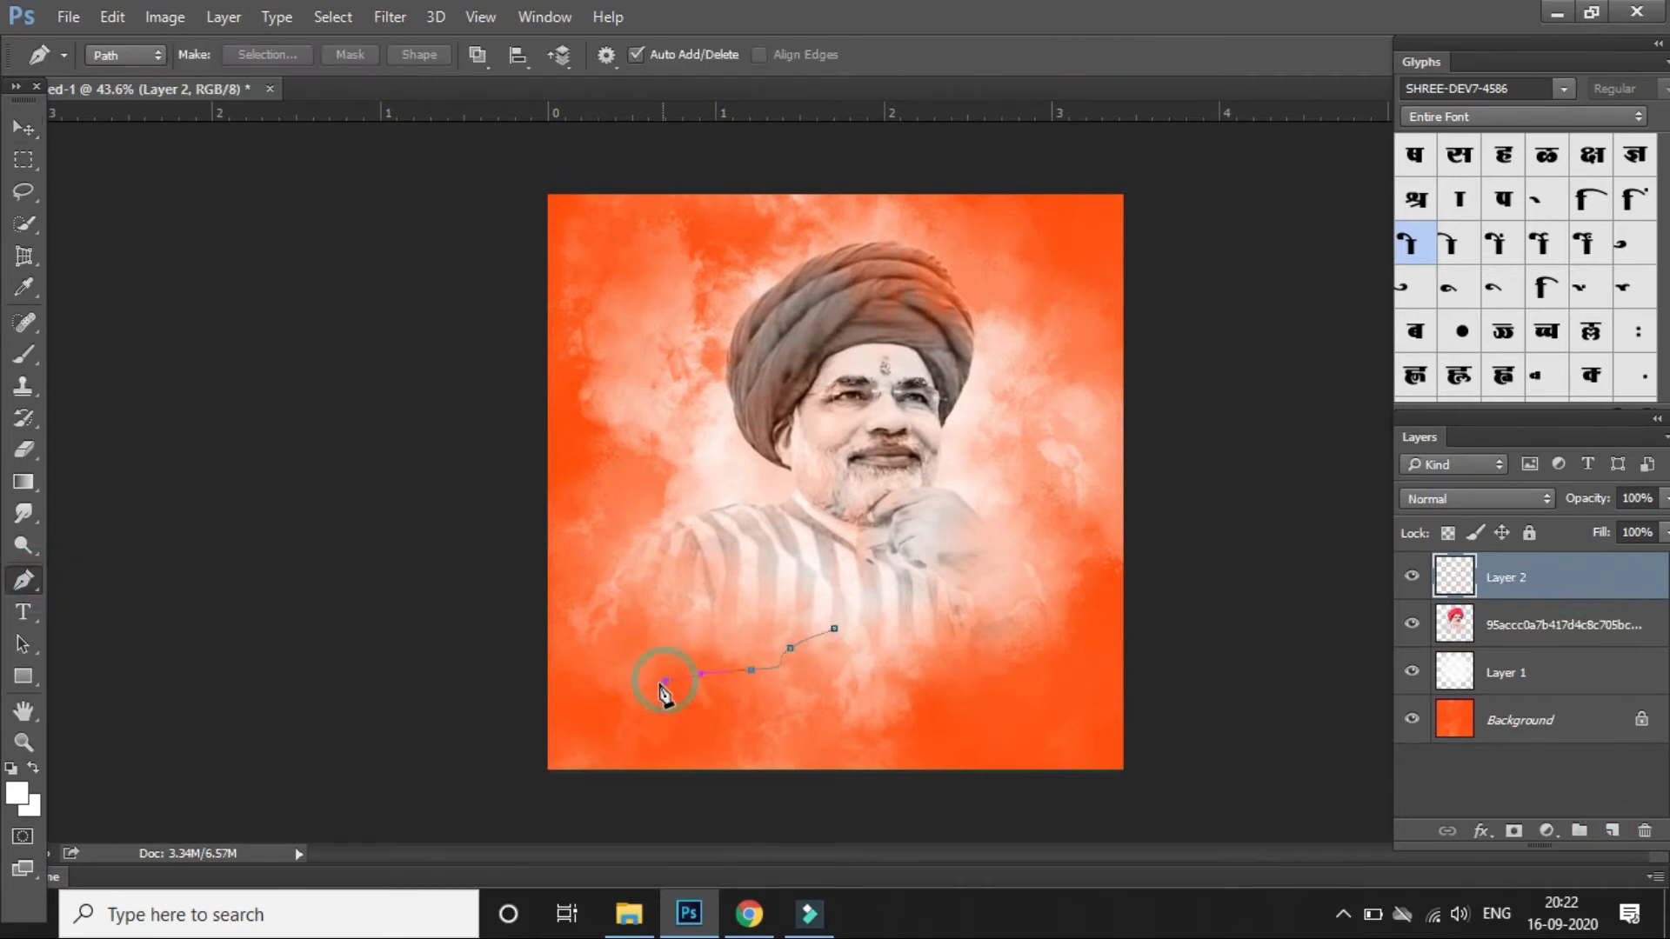
{"action": "left_click", "coordinate": [665, 743]}
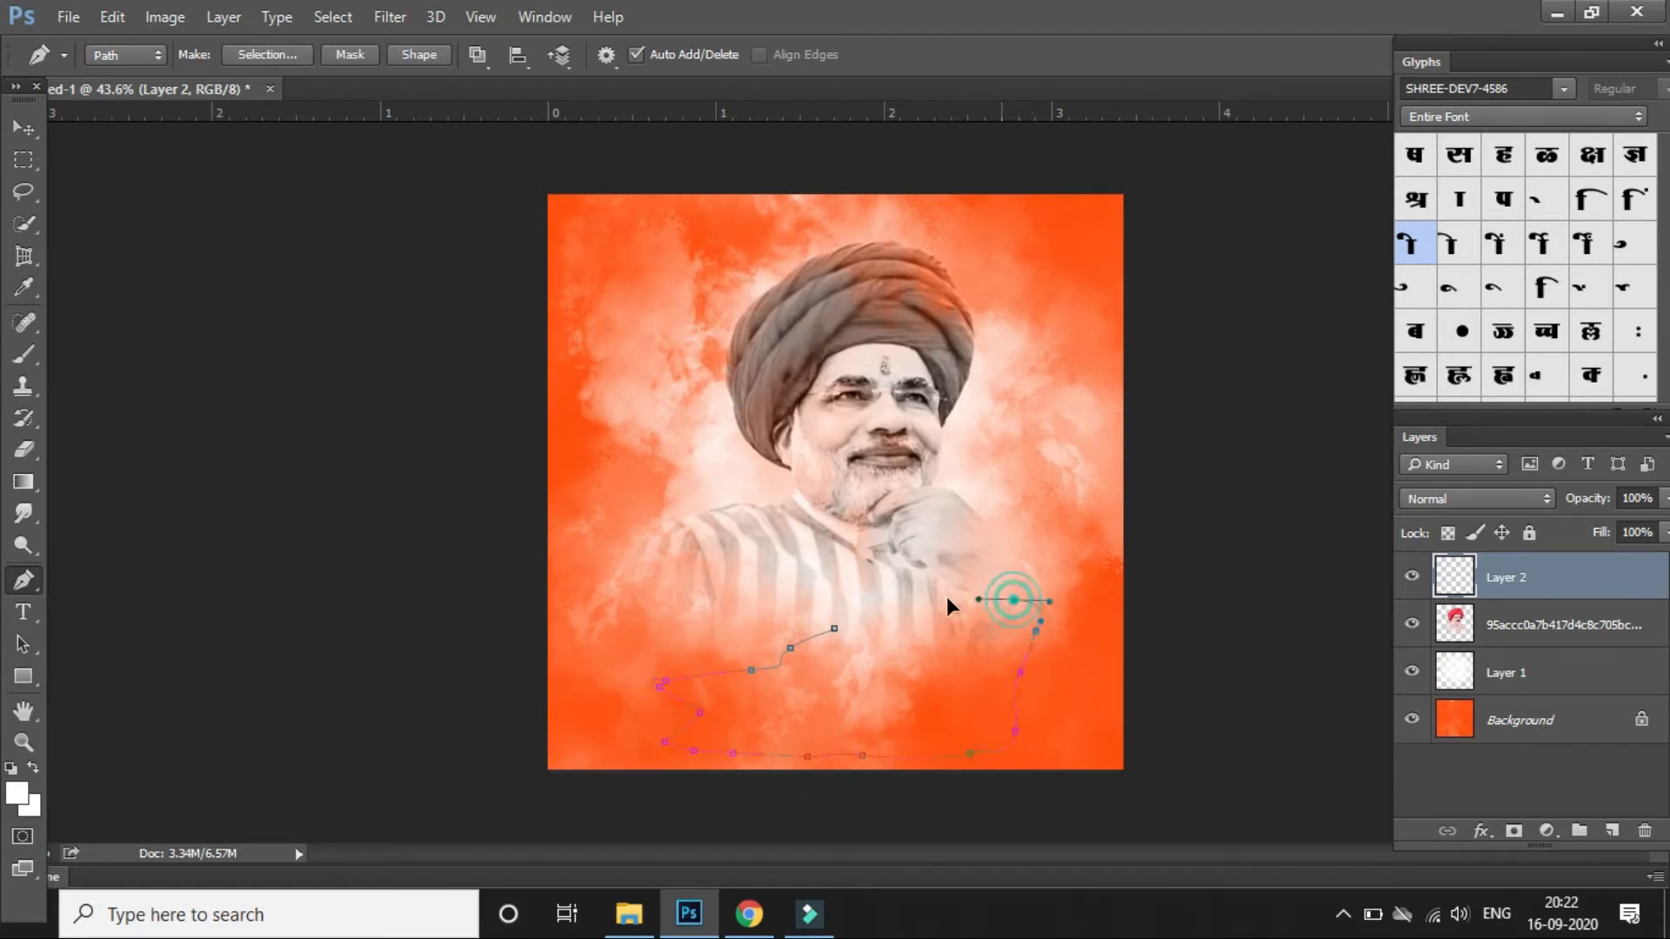
- Undo the outline, the new layer and the last scaling of the portrait
{"action": "key", "text": "ctrl+alt+z"}
{"action": "key", "text": "ctrl+alt+z"}
{"action": "key", "text": "ctrl+alt+z"}
{"action": "key", "text": "ctrl+alt+z"}
{"action": "key", "text": "ctrl+alt+z"}
{"action": "key", "text": "ctrl+alt+z"}
{"action": "key", "text": "ctrl+alt+z"}
{"action": "key", "text": "ctrl+alt+z"}
{"action": "key", "text": "ctrl+alt+z"}
{"action": "key", "text": "ctrl+alt+z"}
{"action": "key", "text": "ctrl+alt+z"}
{"action": "key", "text": "ctrl+alt+z"}
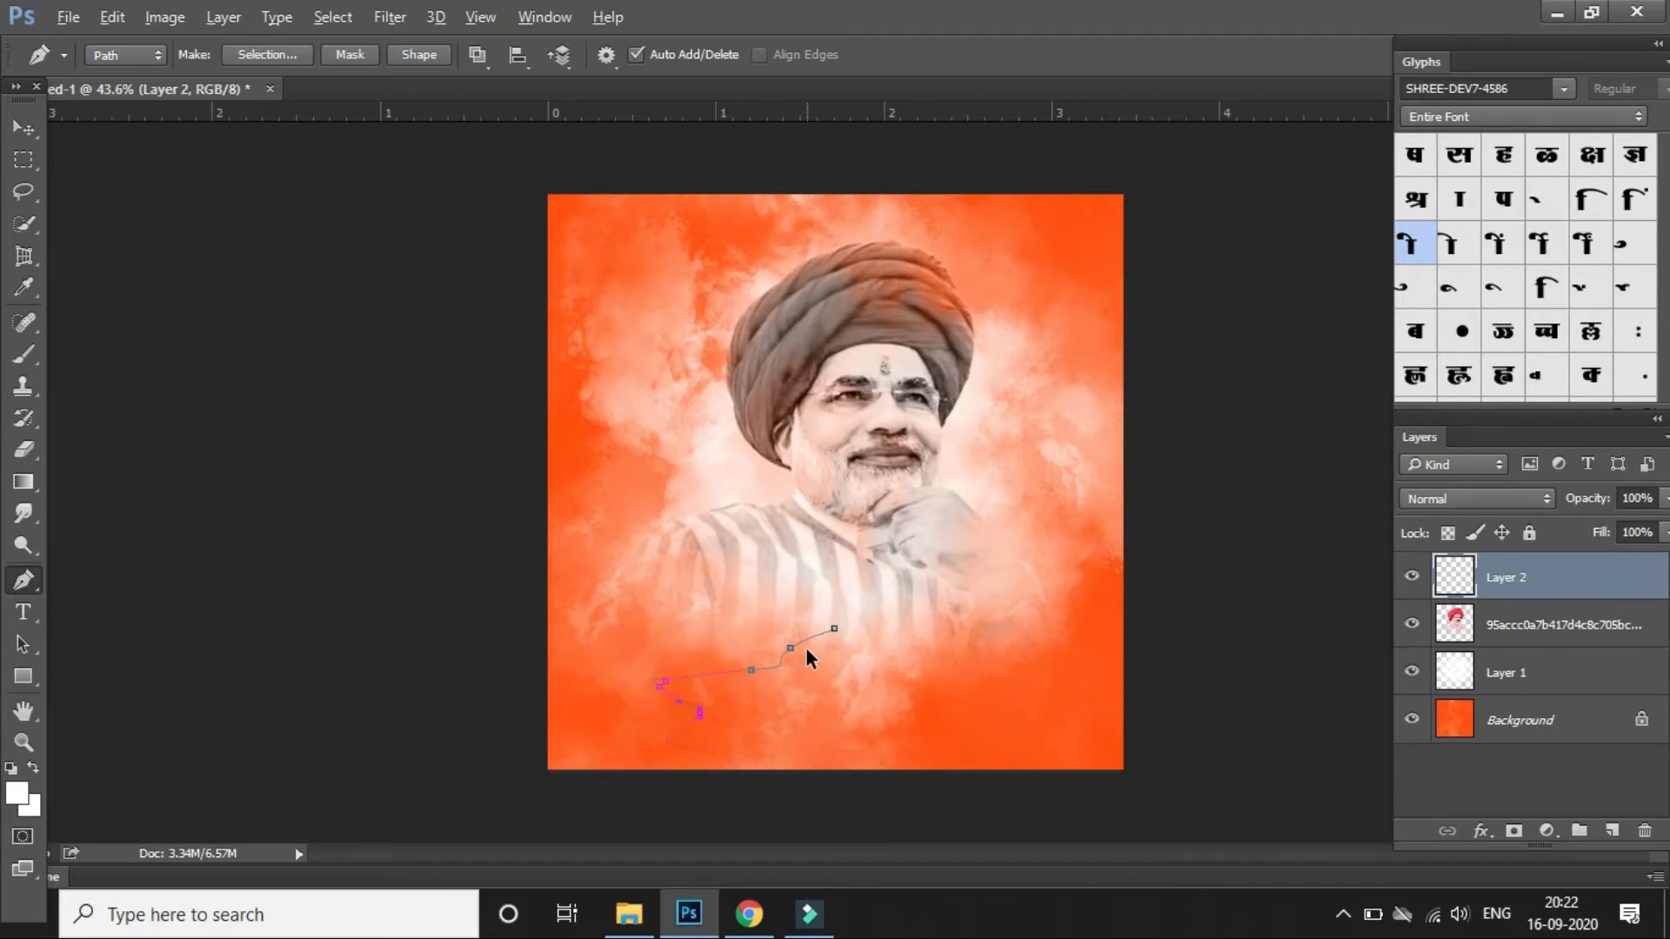
- Add a new layer and trace an irregular outline across the portrait's lower chest with the Pen tool
{"action": "left_click", "coordinate": [1611, 833]}
{"action": "left_click_drag", "start_coordinate": [881, 601], "coordinate": [765, 604]}
{"action": "left_click_drag", "start_coordinate": [702, 636], "coordinate": [690, 642]}
{"action": "left_click_drag", "start_coordinate": [664, 652], "coordinate": [635, 664]}
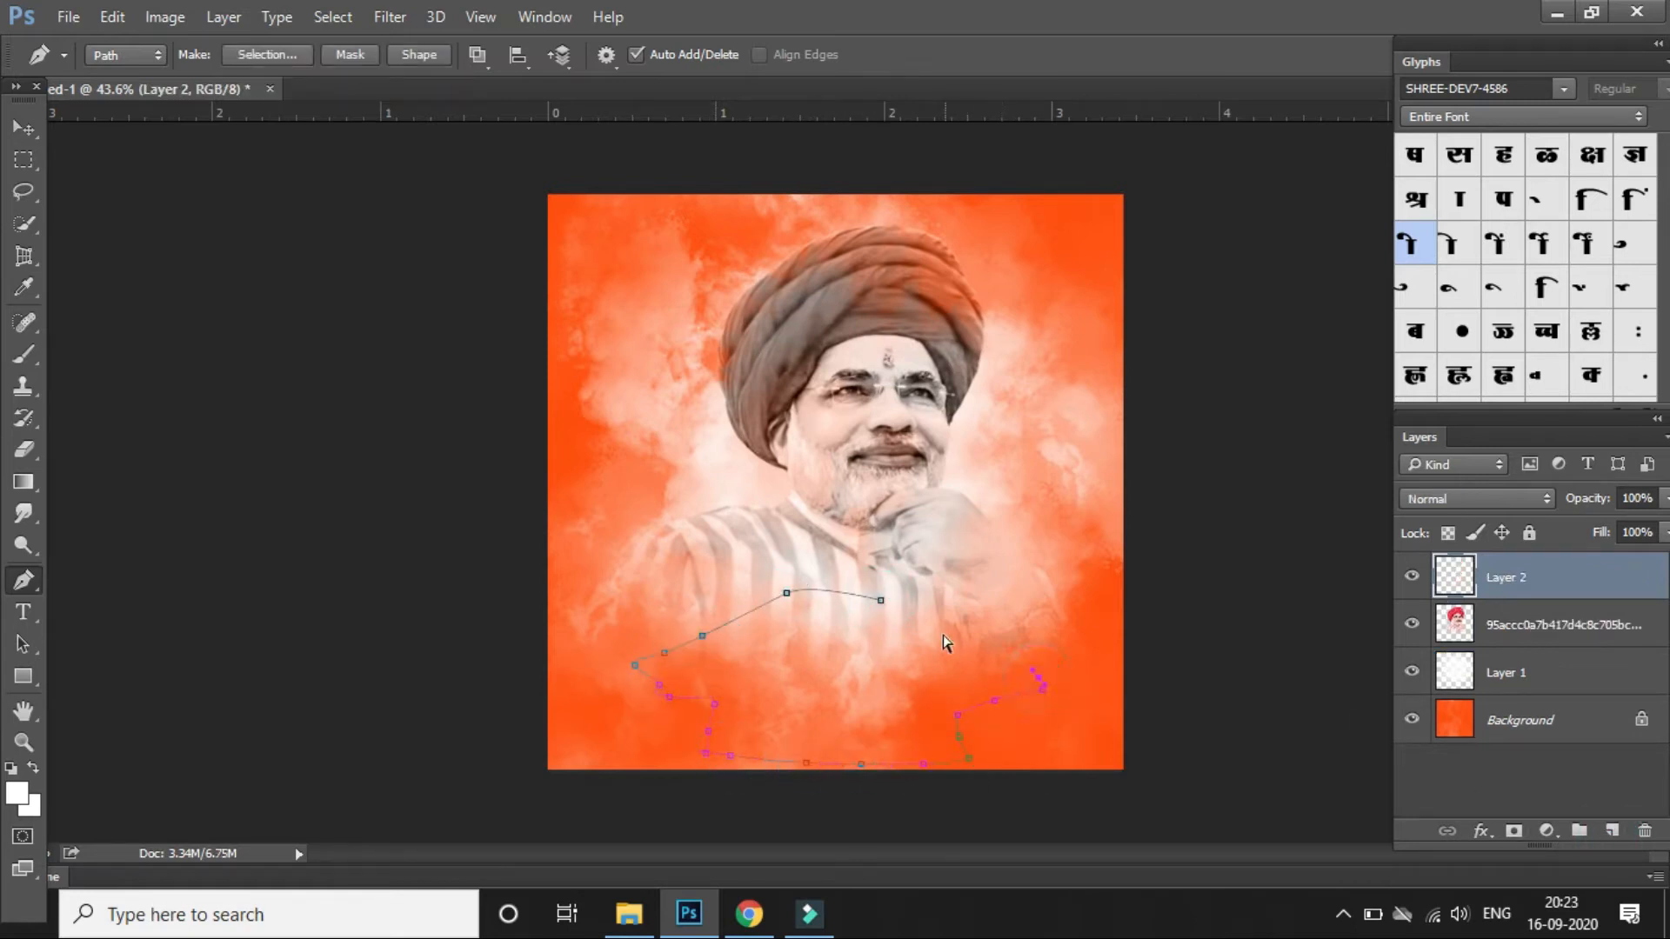
- Delete the outline's layer and step the document back to before the white cloud was added
{"action": "left_click", "coordinate": [1645, 831]}
{"action": "left_click", "coordinate": [734, 356]}
{"action": "key", "text": "ctrl+alt+z"}
{"action": "key", "text": "ctrl+alt+z"}
{"action": "key", "text": "ctrl+alt+z"}
{"action": "key", "text": "ctrl+alt+z"}
{"action": "key", "text": "ctrl+alt+z"}
{"action": "key", "text": "ctrl+alt+z"}
{"action": "key", "text": "ctrl+alt+z"}
{"action": "key", "text": "ctrl+alt+z"}
{"action": "key", "text": "ctrl+alt+z"}
{"action": "key", "text": "ctrl+alt+z"}
{"action": "key", "text": "ctrl+alt+z"}
{"action": "key", "text": "ctrl+alt+z"}
{"action": "key", "text": "ctrl+alt+z"}
{"action": "key", "text": "ctrl+alt+z"}
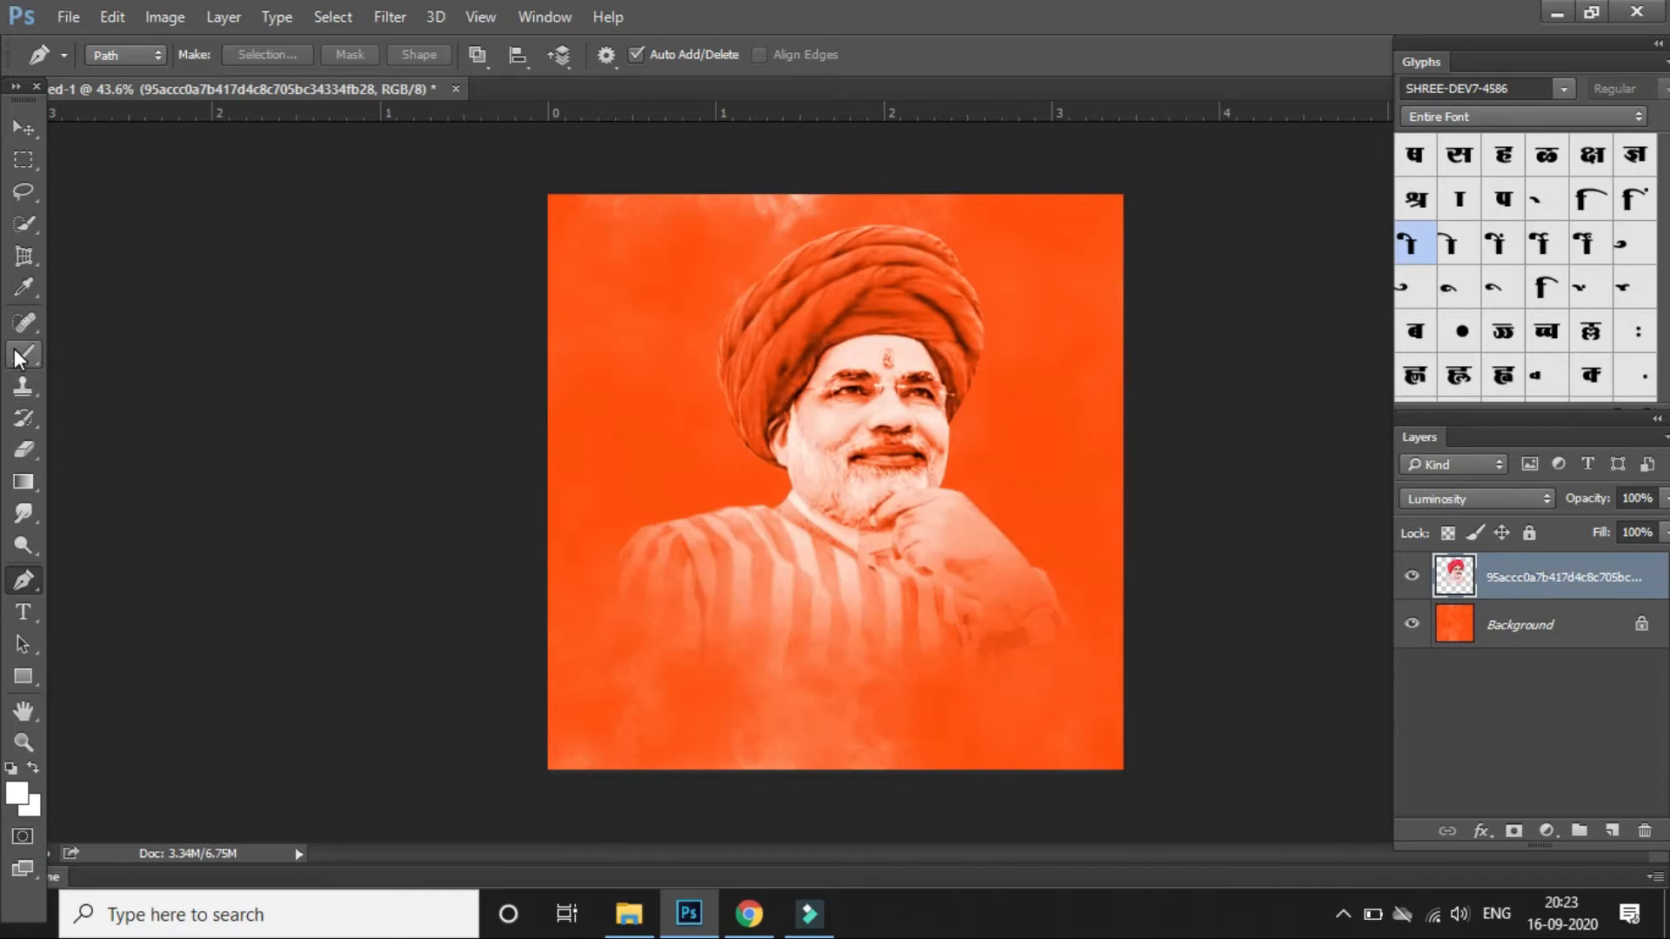
- Redo the undone changes up to the new layer and the start of its pen outline
{"action": "key", "text": "ctrl+shift+z"}
{"action": "key", "text": "ctrl+shift+z"}
{"action": "key", "text": "ctrl+shift+z"}
{"action": "key", "text": "ctrl+shift+z"}
{"action": "key", "text": "ctrl+shift+z"}
{"action": "key", "text": "ctrl+shift+z"}
{"action": "key", "text": "ctrl+shift+z"}
{"action": "key", "text": "ctrl+shift+z"}
{"action": "key", "text": "ctrl+shift+z"}
{"action": "key", "text": "ctrl+shift+z"}
{"action": "key", "text": "ctrl+shift+z"}
{"action": "key", "text": "ctrl+shift+z"}
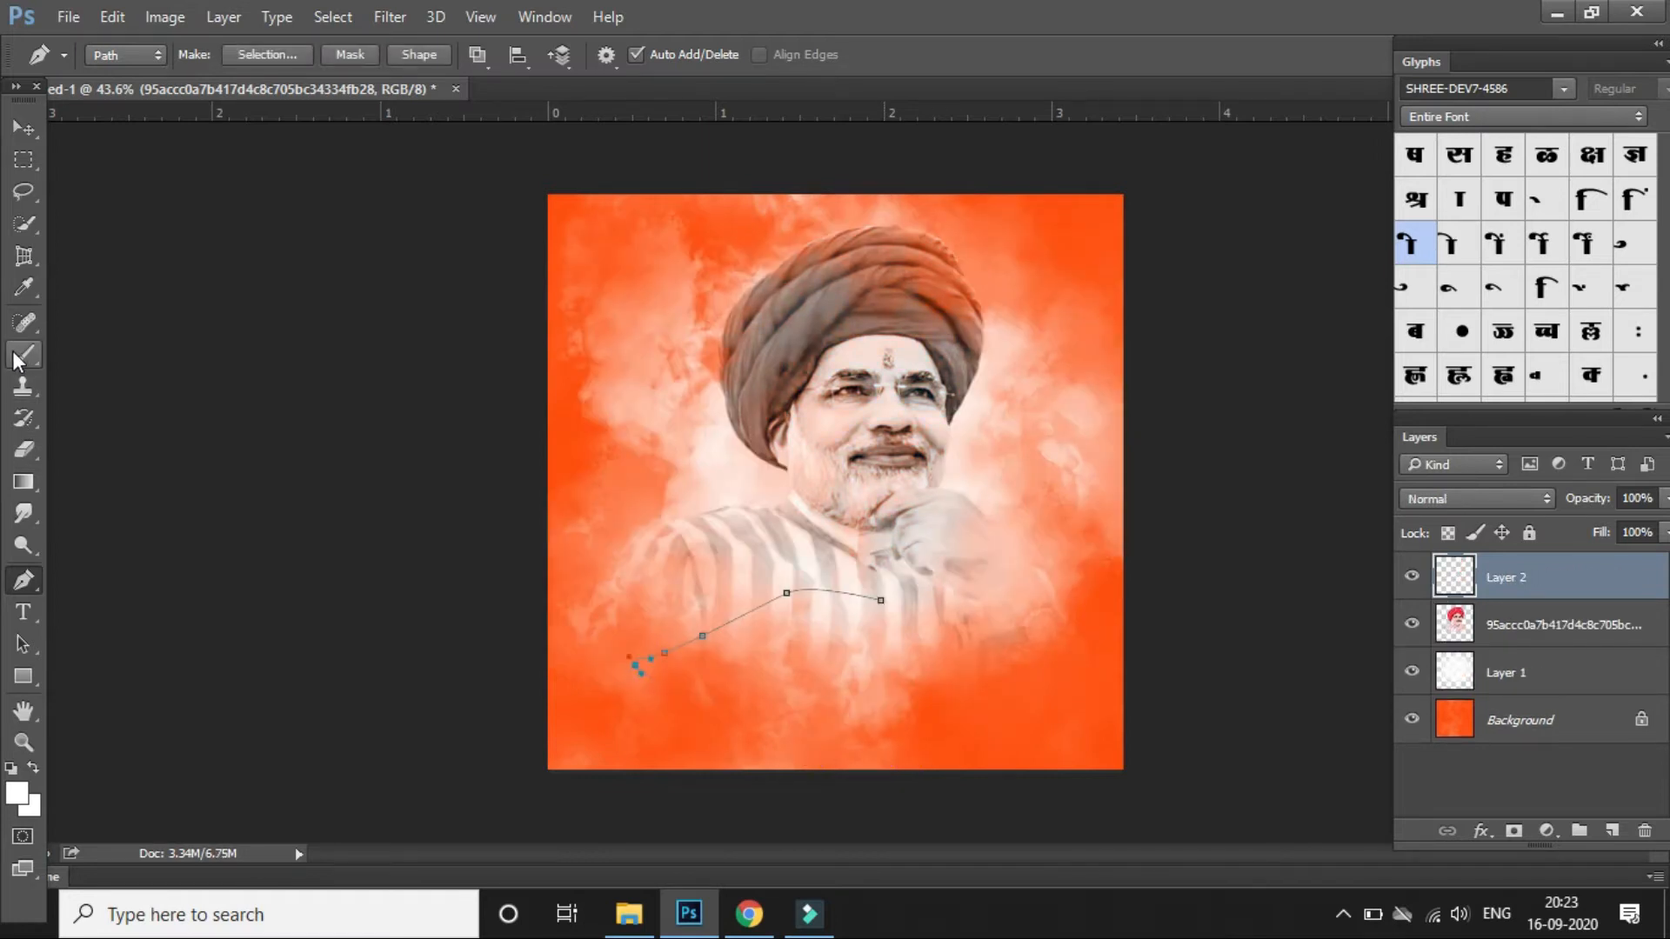
- Undo the remaining pen outline while keeping the empty new layer
{"action": "key", "text": "ctrl+alt+z"}
{"action": "key", "text": "ctrl+alt+z"}
{"action": "key", "text": "ctrl+alt+z"}
- Stamp a dark reddish-brown cloud over the portrait's lower chest with the brush reduced to 900 px
{"action": "left_click", "coordinate": [19, 357]}
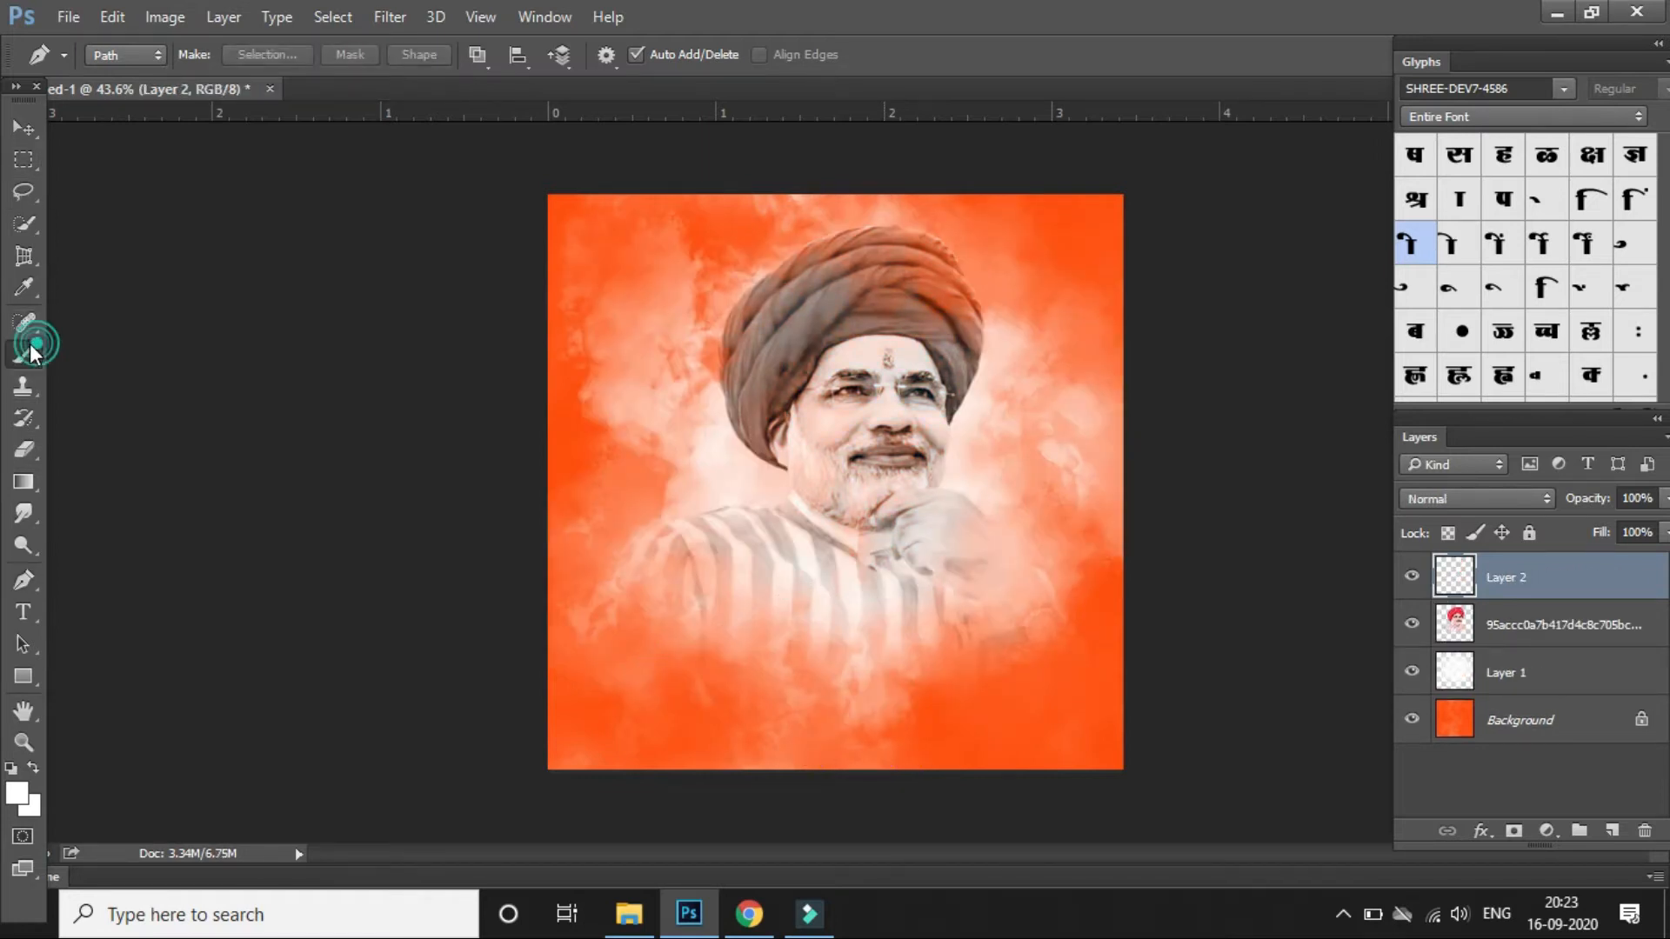
{"action": "key", "text": "bracketleft"}
{"action": "key", "text": "bracketleft"}
{"action": "key", "text": "bracketleft"}
{"action": "key", "text": "bracketleft"}
{"action": "key", "text": "bracketleft"}
{"action": "key", "text": "bracketleft"}
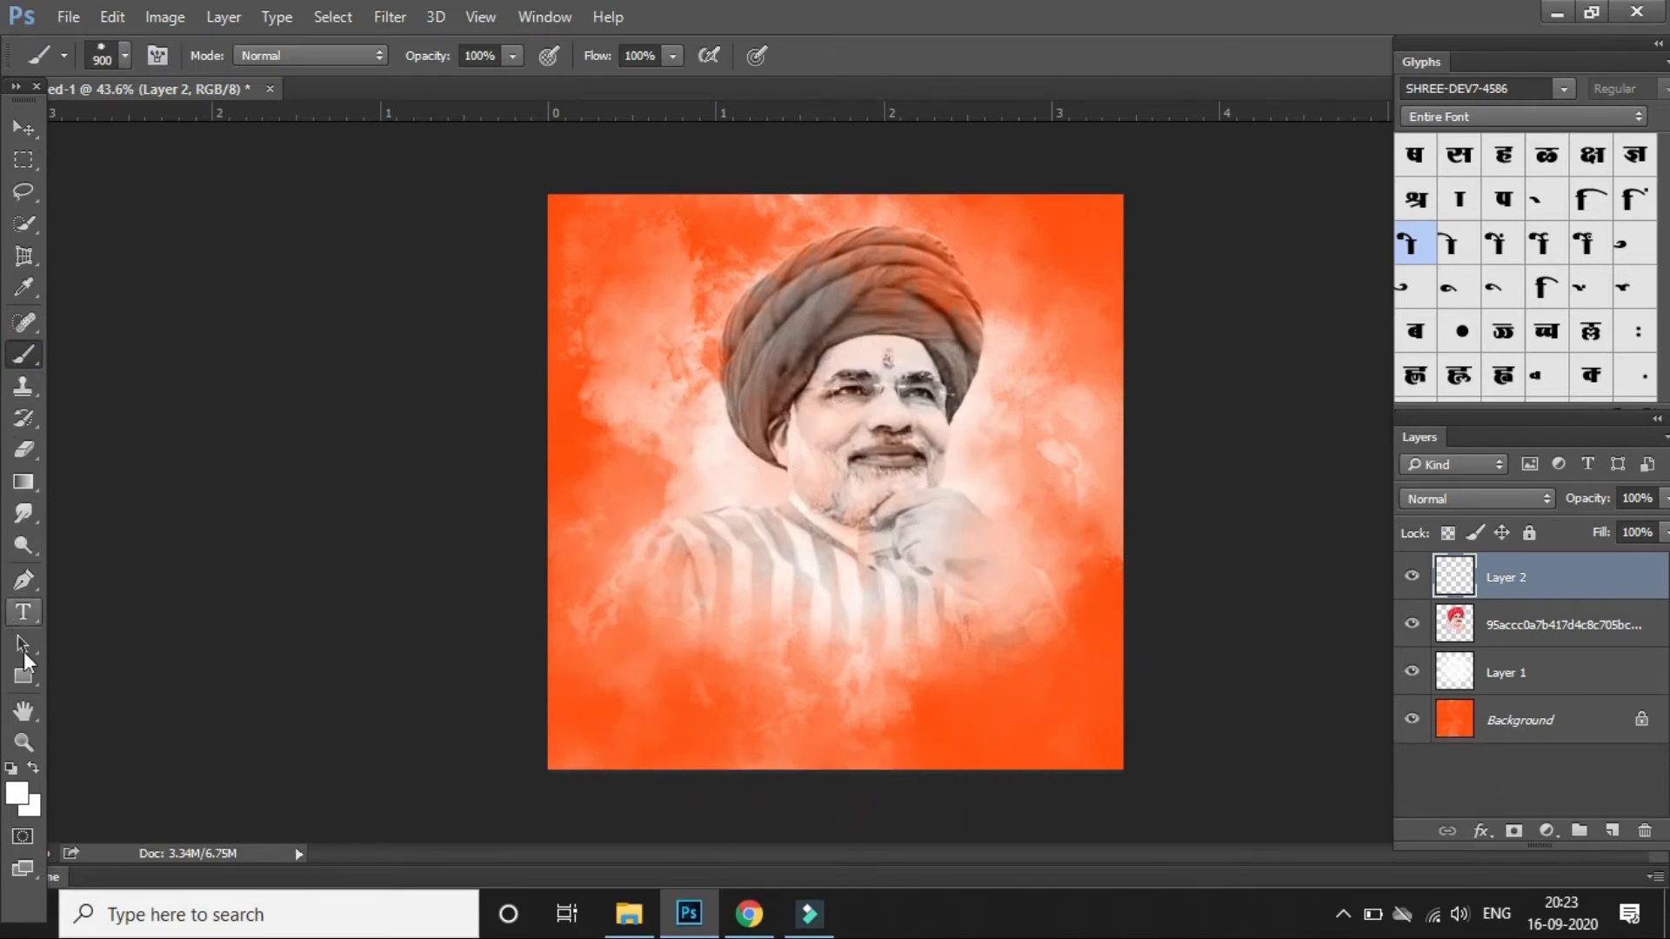
{"action": "left_click", "coordinate": [15, 794]}
{"action": "left_click", "coordinate": [1252, 487]}
{"action": "left_click", "coordinate": [1526, 319]}
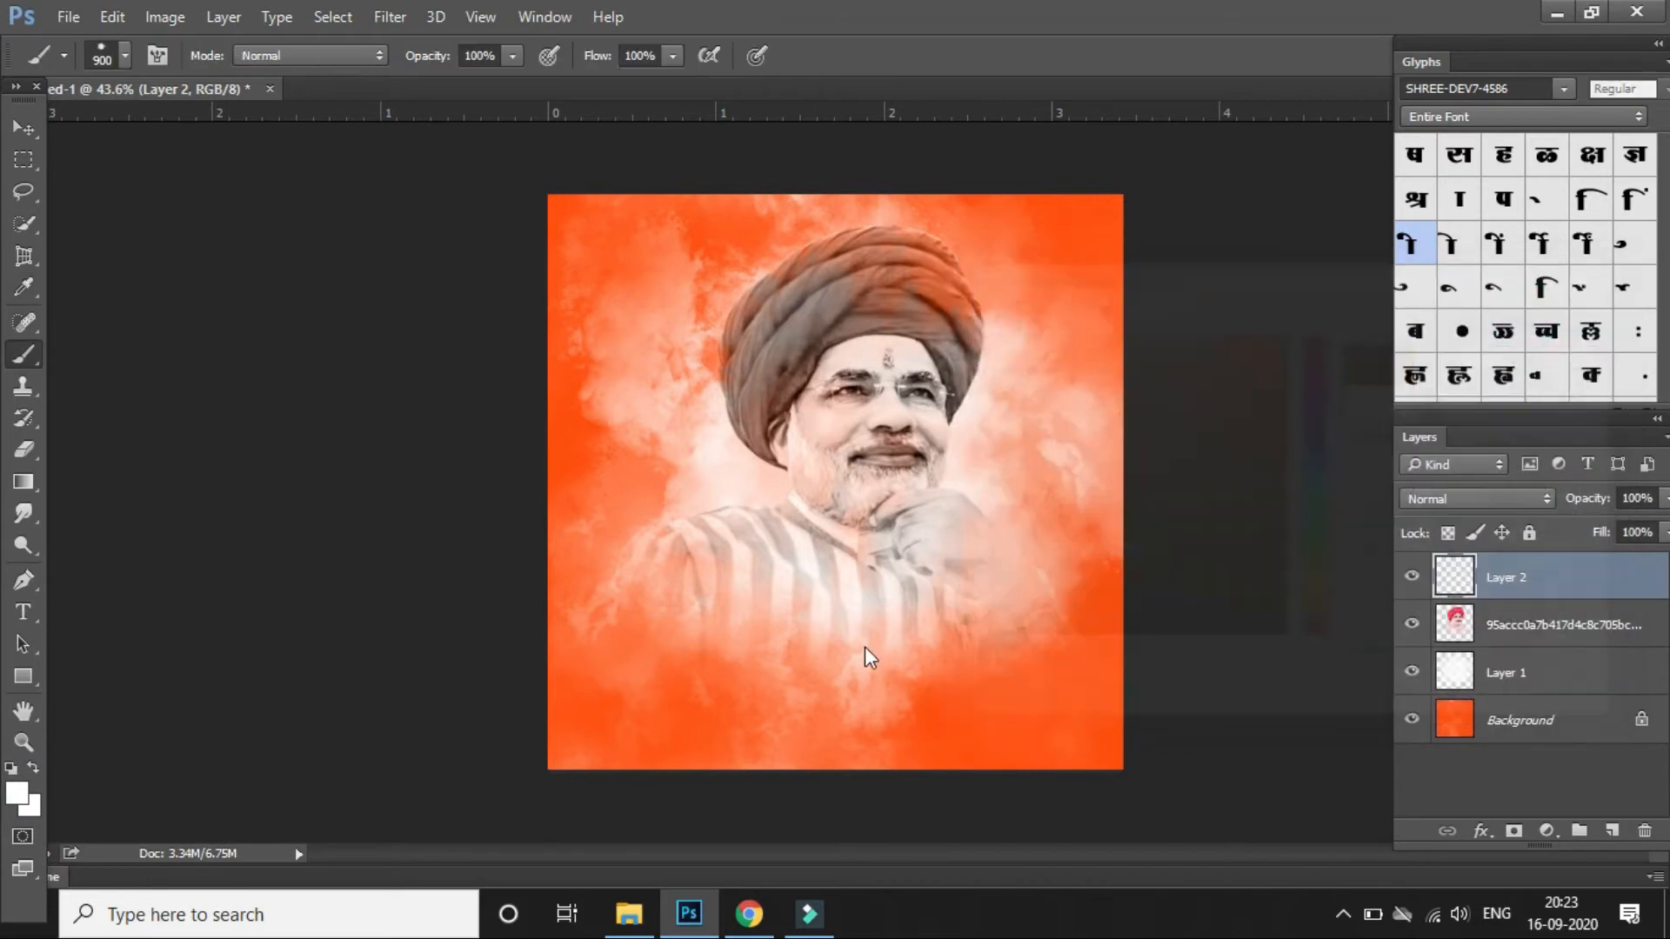
{"action": "left_click", "coordinate": [816, 689]}
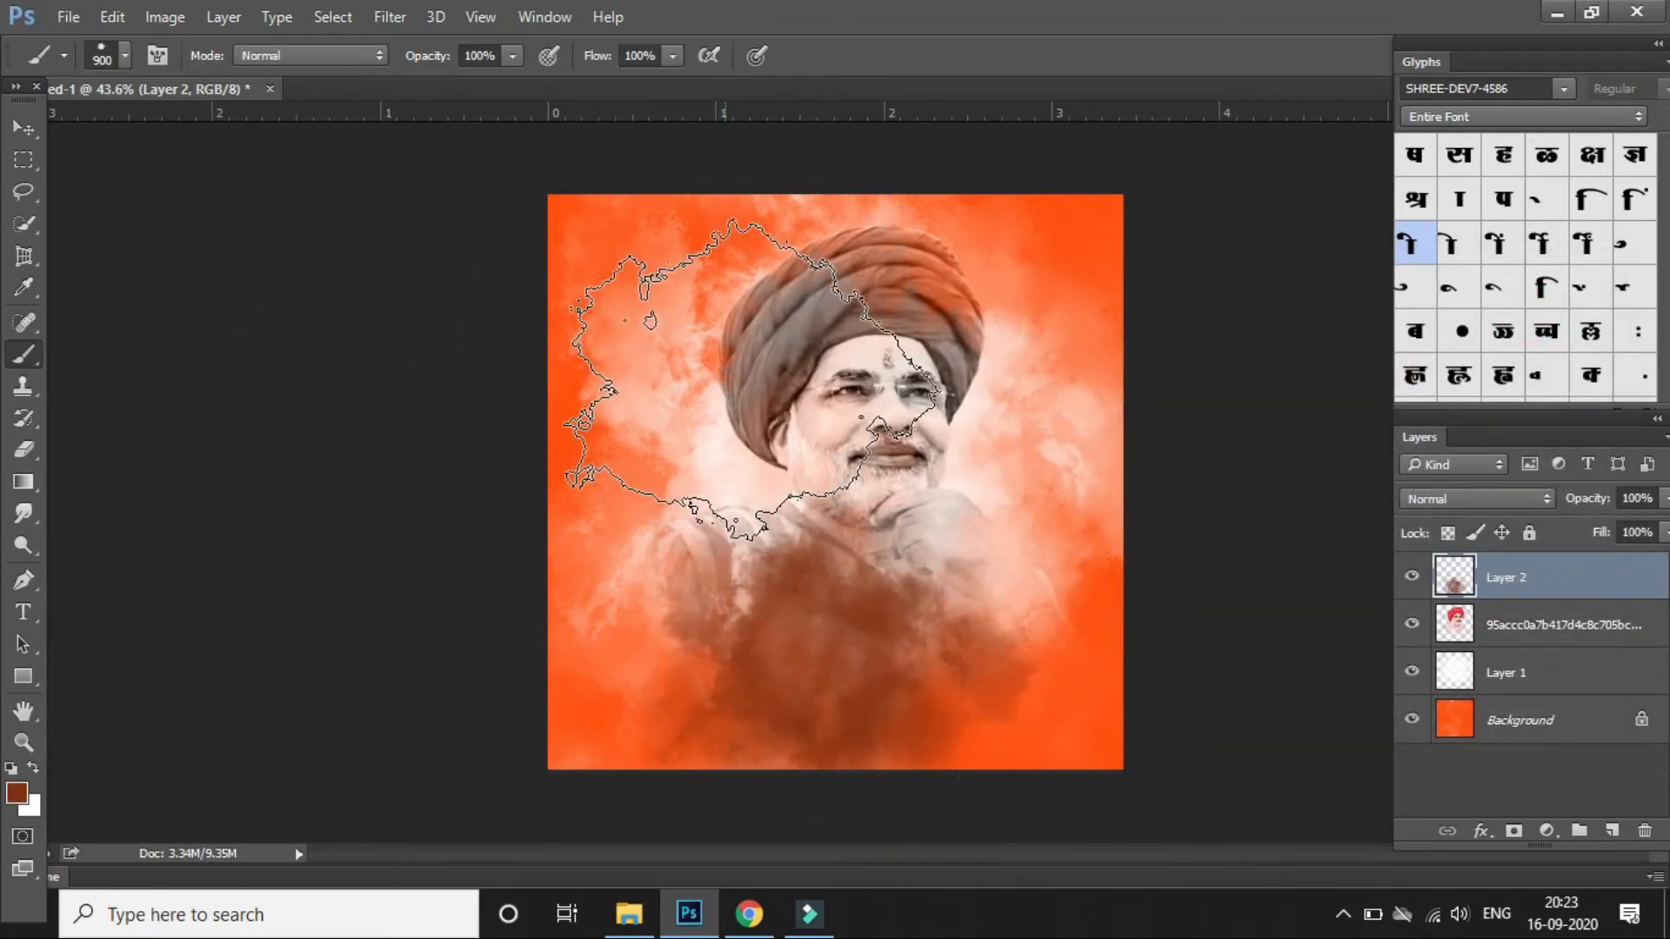
{"action": "key", "text": "ctrl+t"}
{"action": "left_click_drag", "start_coordinate": [1077, 444], "coordinate": [1144, 409]}
{"action": "left_click_drag", "start_coordinate": [1055, 771], "coordinate": [1149, 838]}
{"action": "left_click_drag", "start_coordinate": [958, 614], "coordinate": [972, 698]}
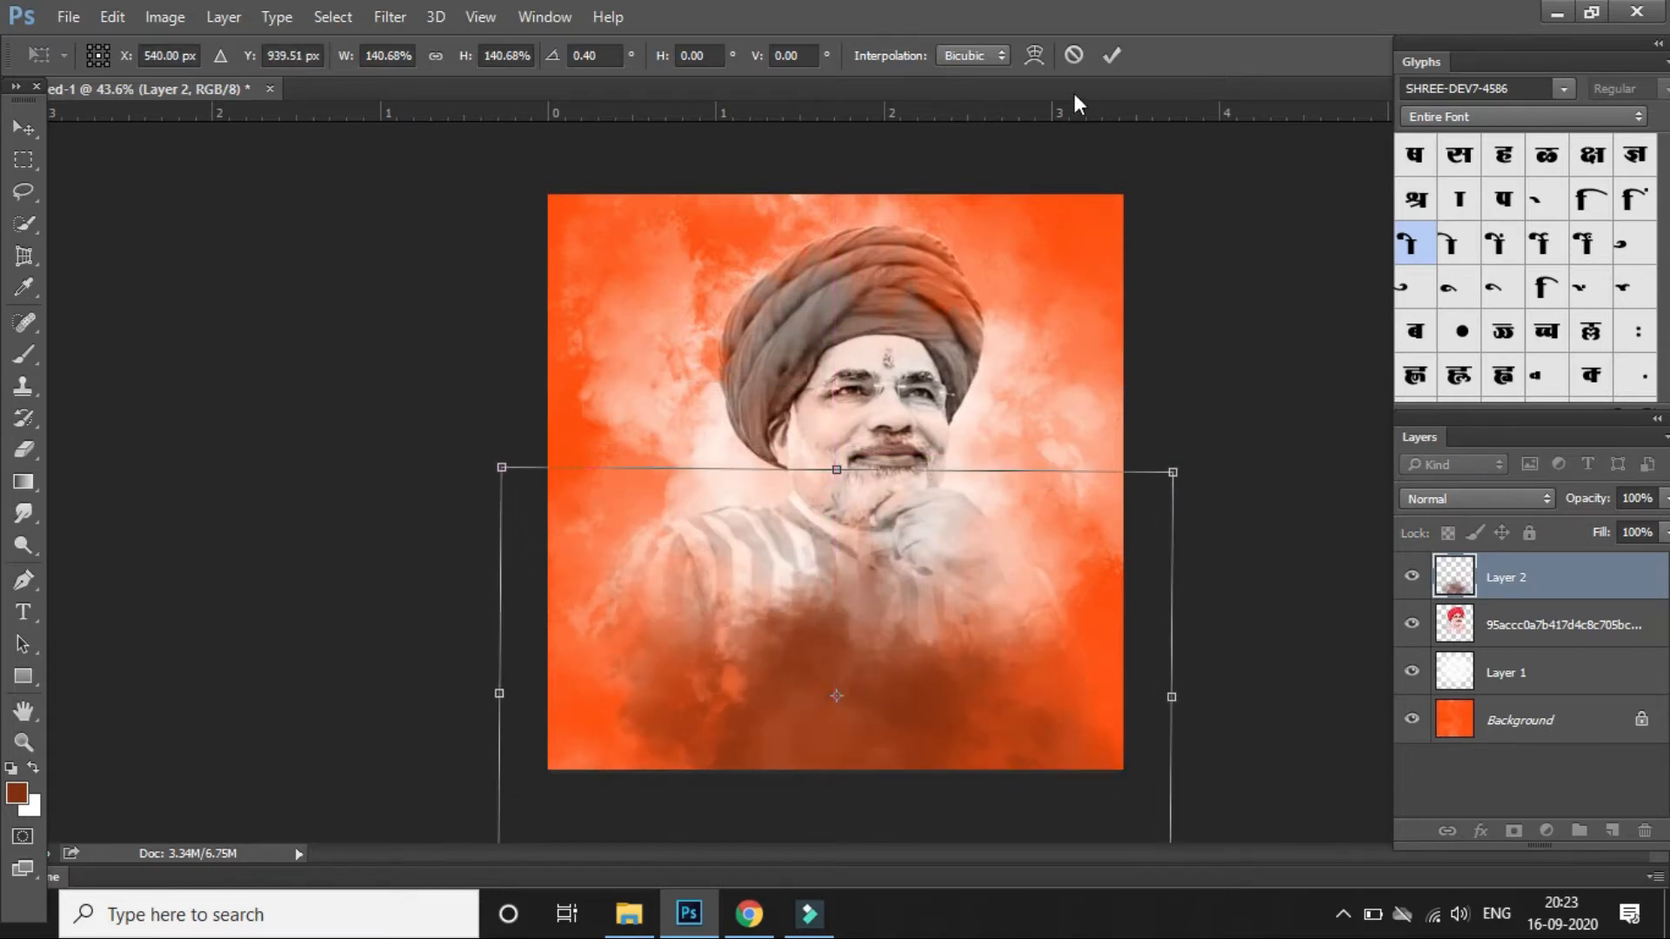
{"action": "key", "text": "Return"}
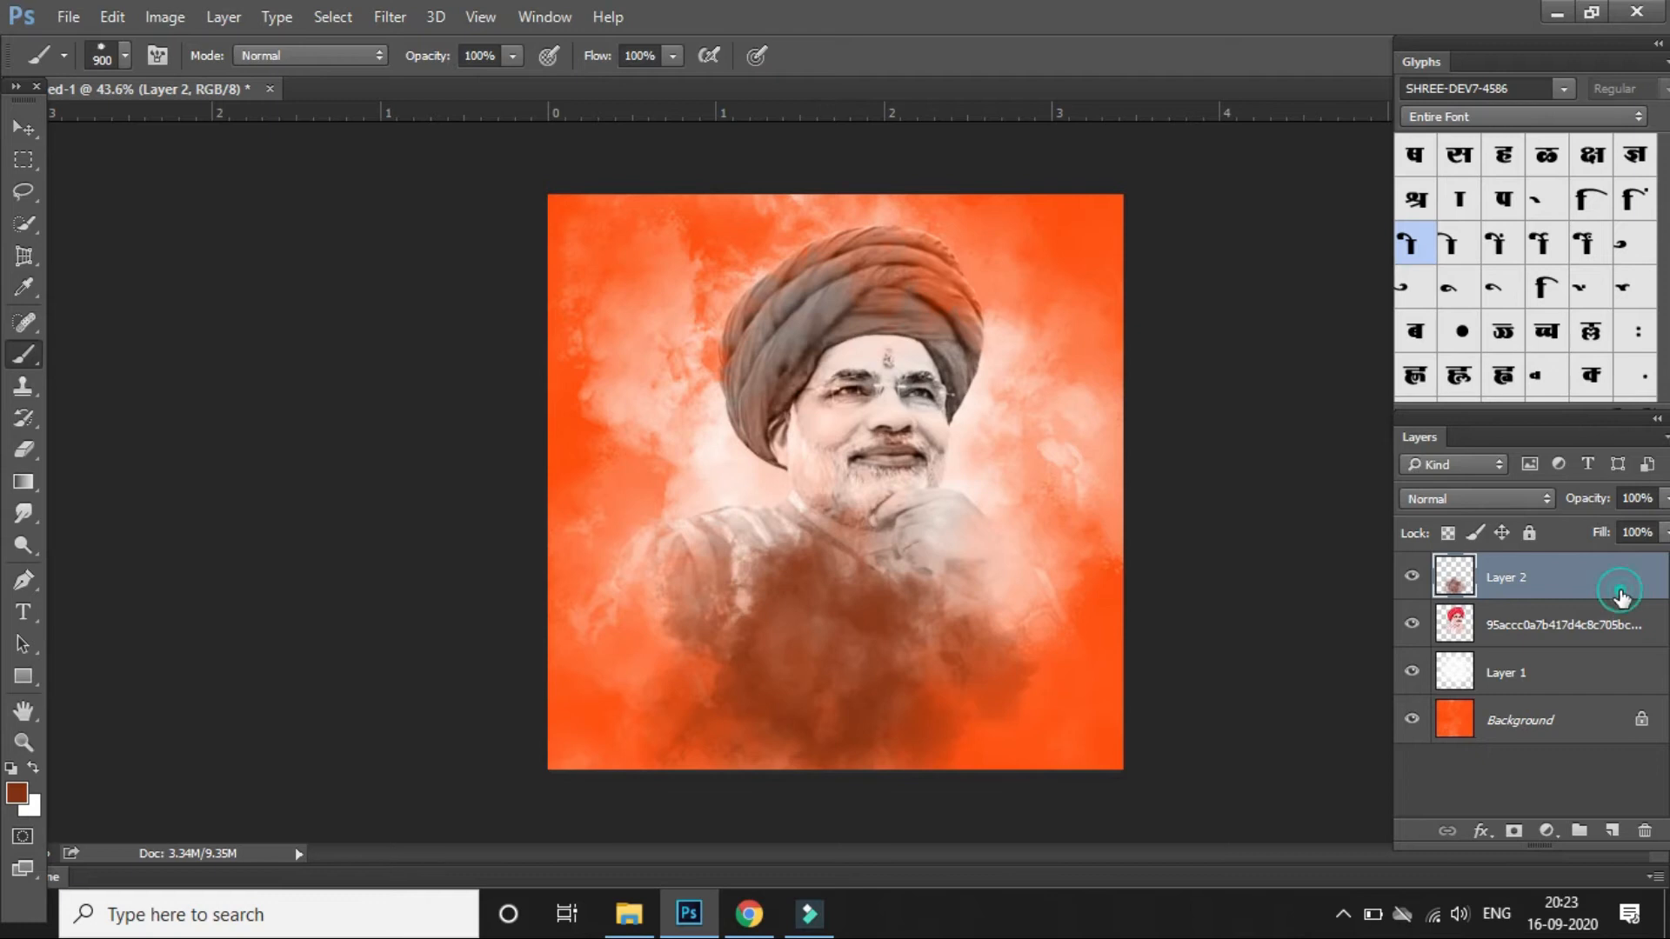
- Apply a white Color Overlay to the brown cloud on Layer 2
{"action": "double_click", "coordinate": [1623, 598]}
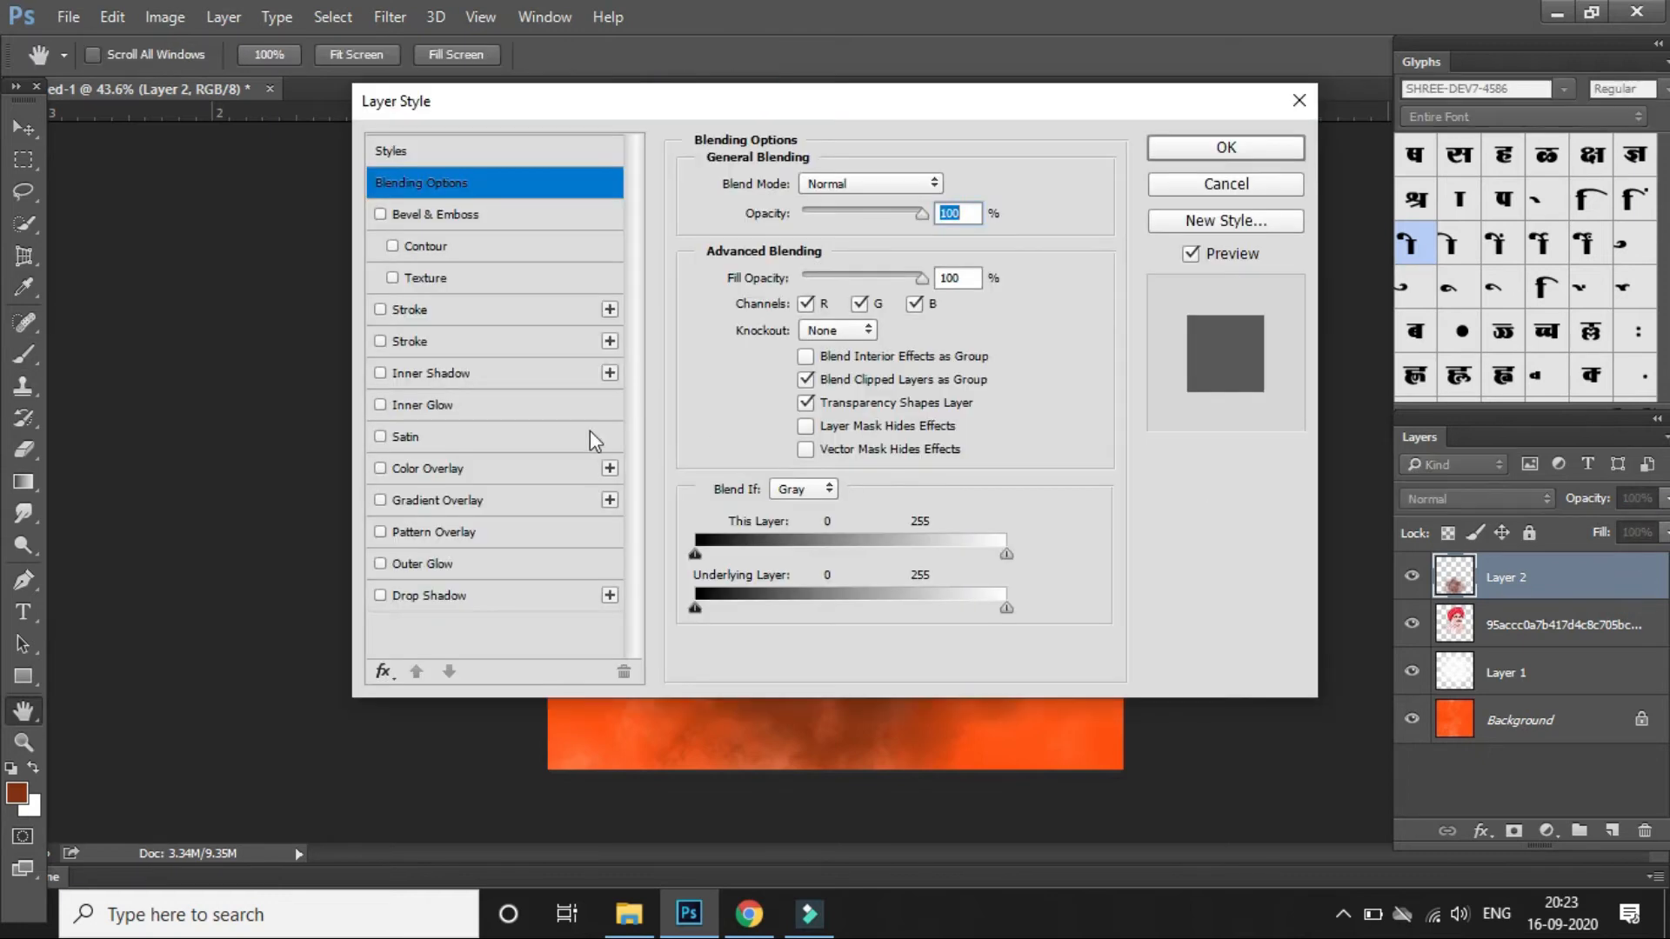
{"action": "left_click", "coordinate": [519, 477]}
{"action": "left_click", "coordinate": [946, 184]}
{"action": "left_click", "coordinate": [1040, 340]}
{"action": "left_click", "coordinate": [1532, 313]}
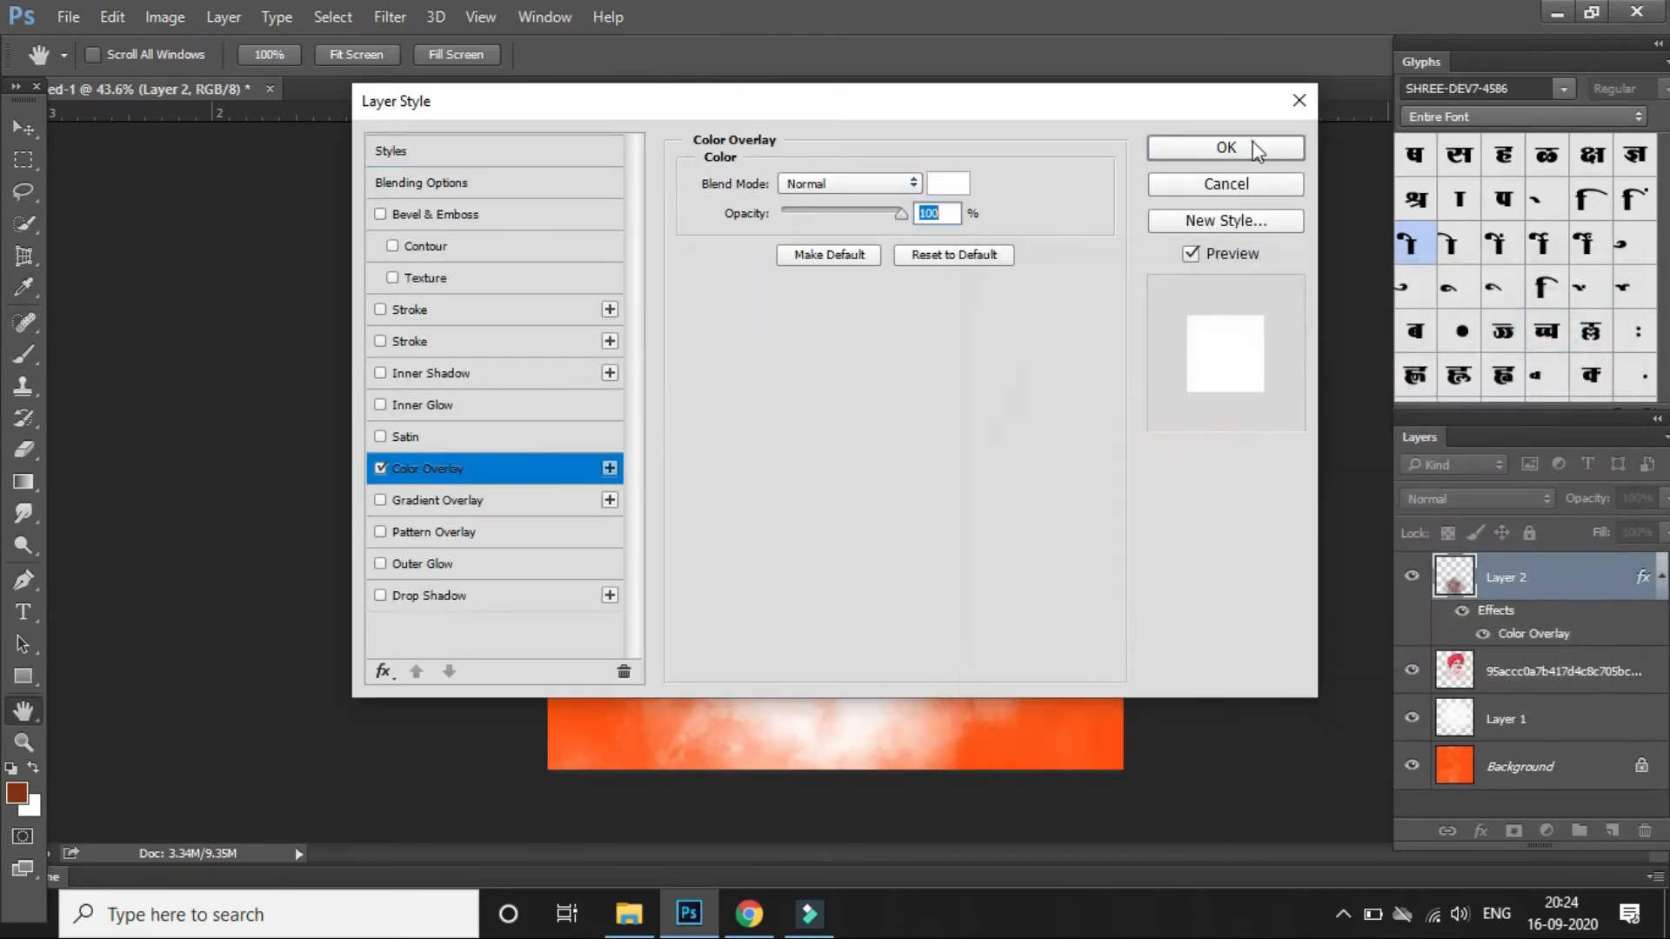
{"action": "left_click", "coordinate": [1226, 148]}
- Enlarge the white cloud on Layer 2 to about 136% and move it down over the poster's lower part
{"action": "left_click", "coordinate": [23, 128]}
{"action": "left_click_drag", "start_coordinate": [900, 687], "coordinate": [901, 733]}
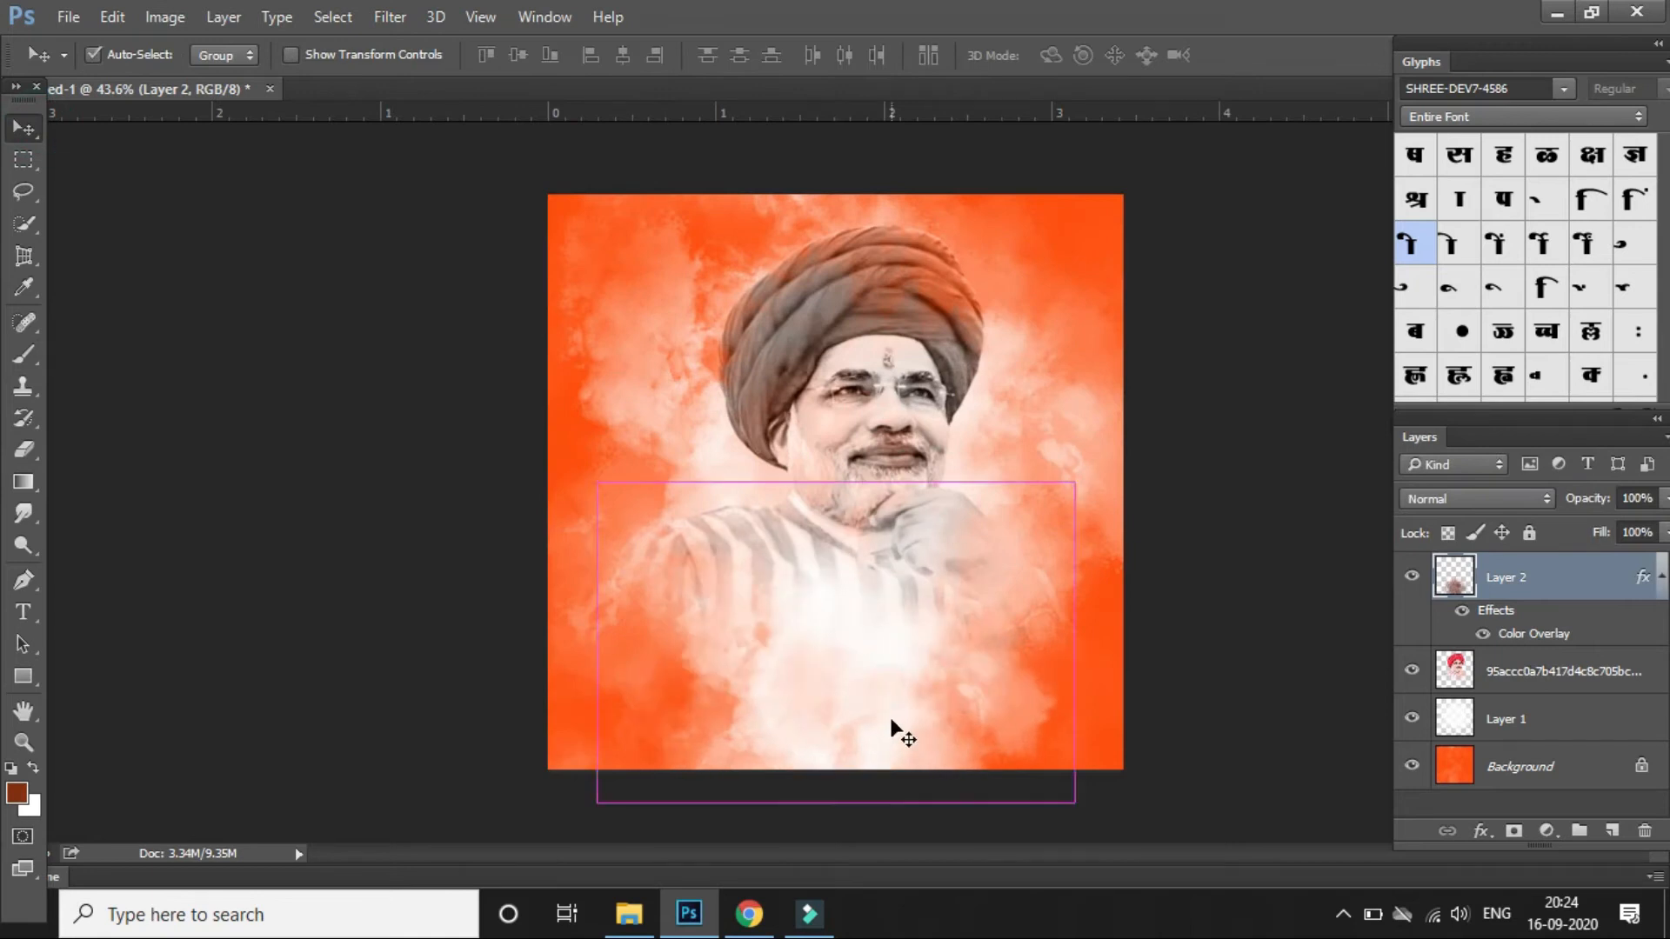
{"action": "key", "text": "ctrl+t"}
{"action": "left_click_drag", "start_coordinate": [1075, 805], "coordinate": [1160, 861]}
{"action": "left_click_drag", "start_coordinate": [964, 671], "coordinate": [946, 729]}
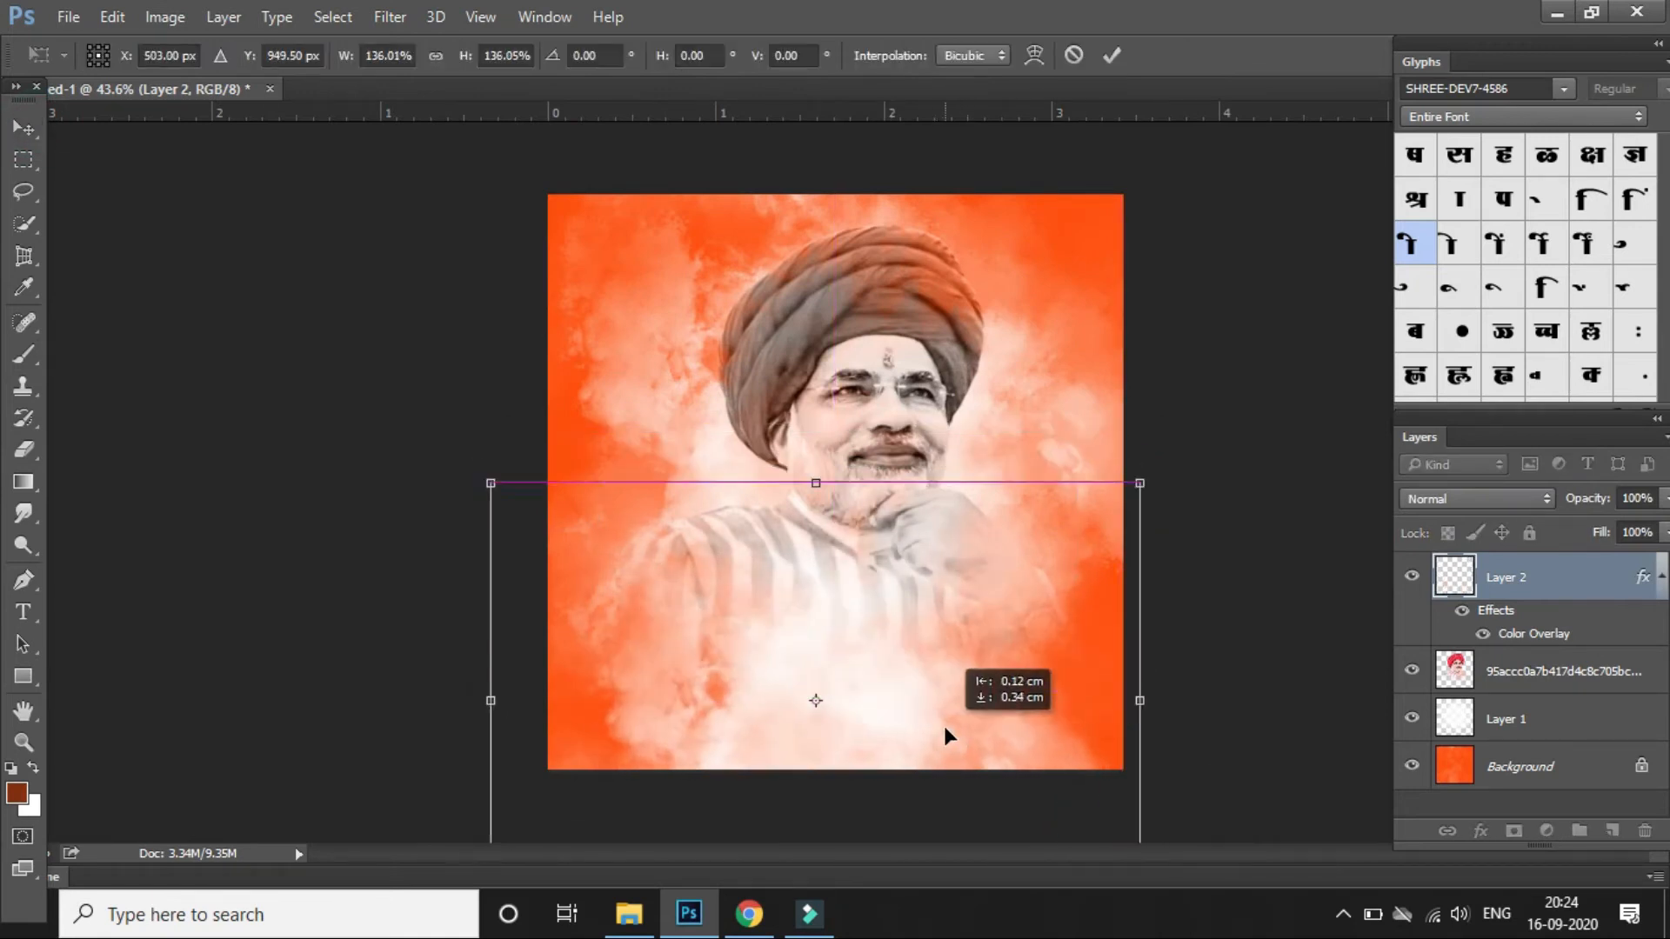
{"action": "left_click", "coordinate": [619, 922]}
{"action": "left_click", "coordinate": [257, 338]}
{"action": "left_click", "coordinate": [693, 910]}
{"action": "left_click", "coordinate": [1112, 55]}
- Place the pnggg lettering from File Explorer, scale it down slightly and position it over the portrait's lower chest
{"action": "left_click", "coordinate": [628, 913]}
{"action": "left_click_drag", "start_coordinate": [279, 359], "coordinate": [727, 659]}
{"action": "left_click_drag", "start_coordinate": [932, 478], "coordinate": [837, 712]}
{"action": "left_click_drag", "start_coordinate": [1123, 454], "coordinate": [1063, 500]}
{"action": "left_click_drag", "start_coordinate": [926, 679], "coordinate": [926, 651]}
{"action": "left_click_drag", "start_coordinate": [1052, 459], "coordinate": [1043, 475]}
{"action": "left_click", "coordinate": [862, 57]}
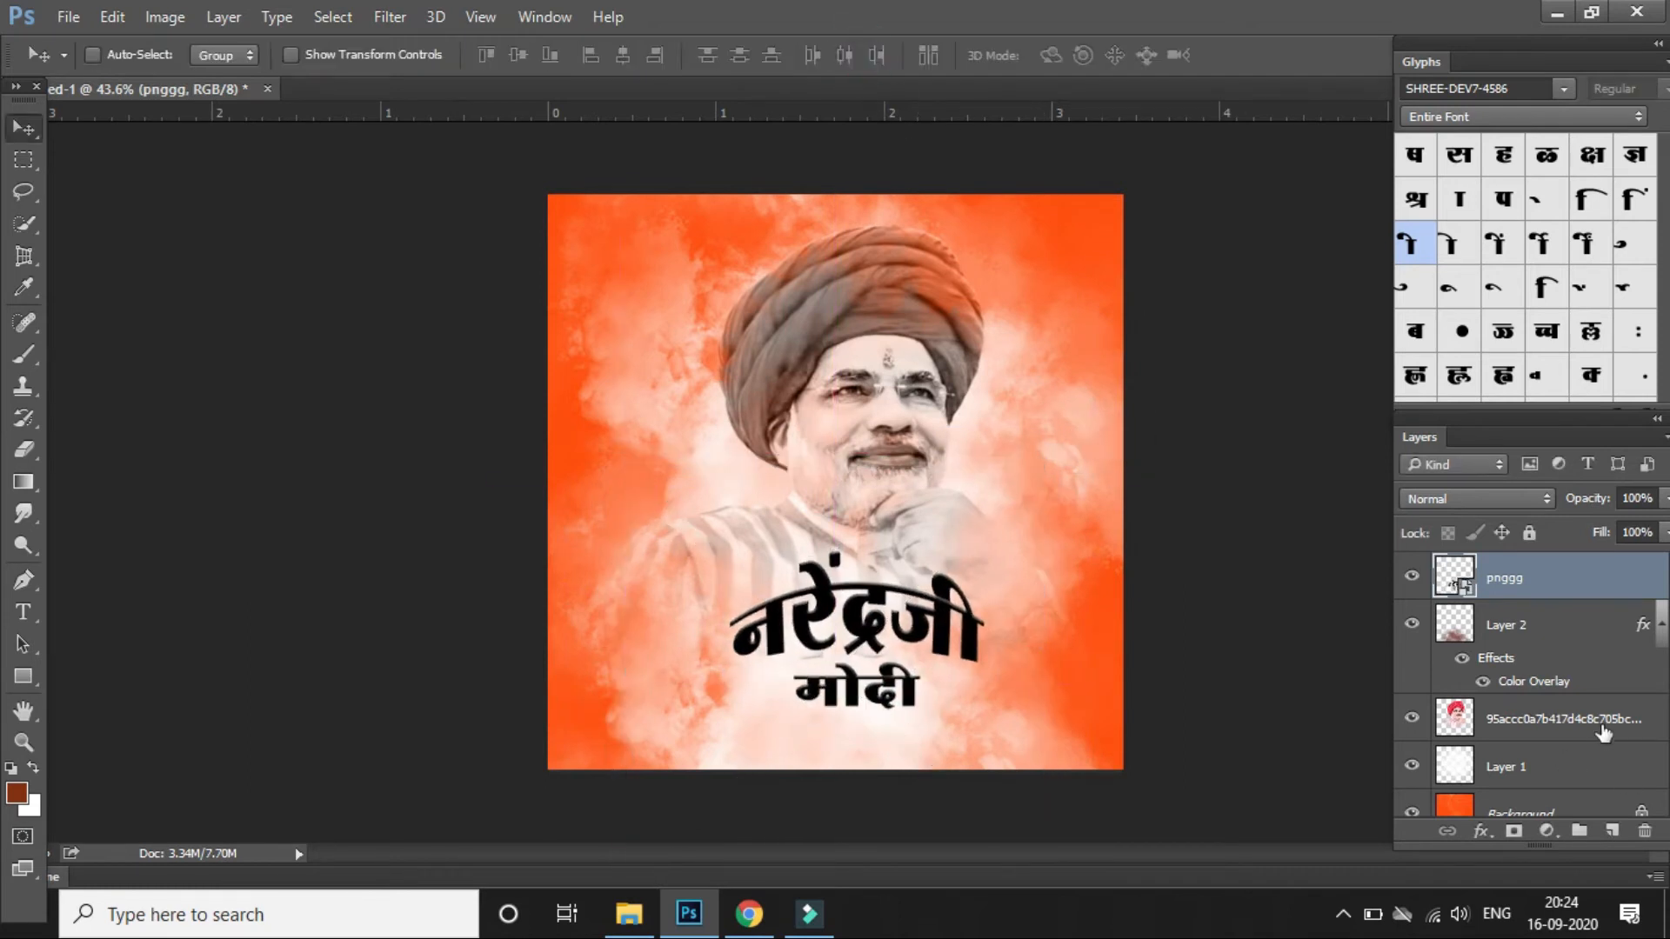
- Enlarge the portrait slightly with Free Transform
{"action": "left_click", "coordinate": [1609, 722]}
{"action": "key", "text": "ctrl+t"}
{"action": "left_click_drag", "start_coordinate": [1062, 690], "coordinate": [1107, 708]}
{"action": "left_click", "coordinate": [1108, 58]}
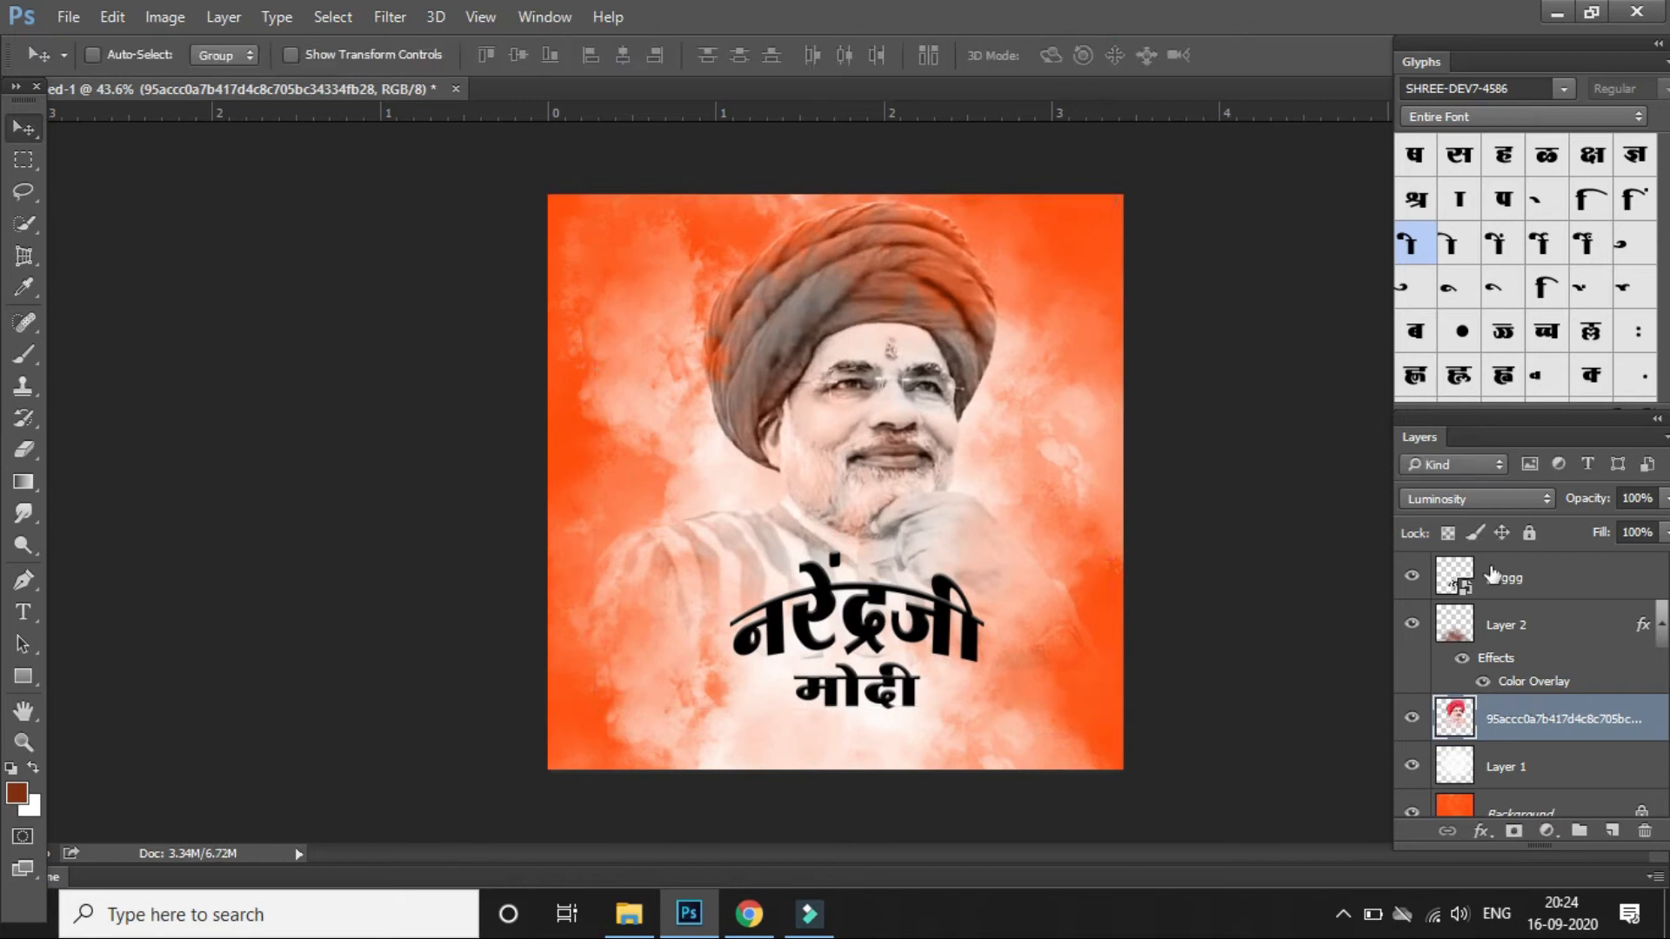
- Add a Color Overlay effect to Layer 1, the white cloud behind the portrait
{"action": "left_click", "coordinate": [1577, 665]}
{"action": "left_click", "coordinate": [1571, 770]}
{"action": "double_click", "coordinate": [1570, 773]}
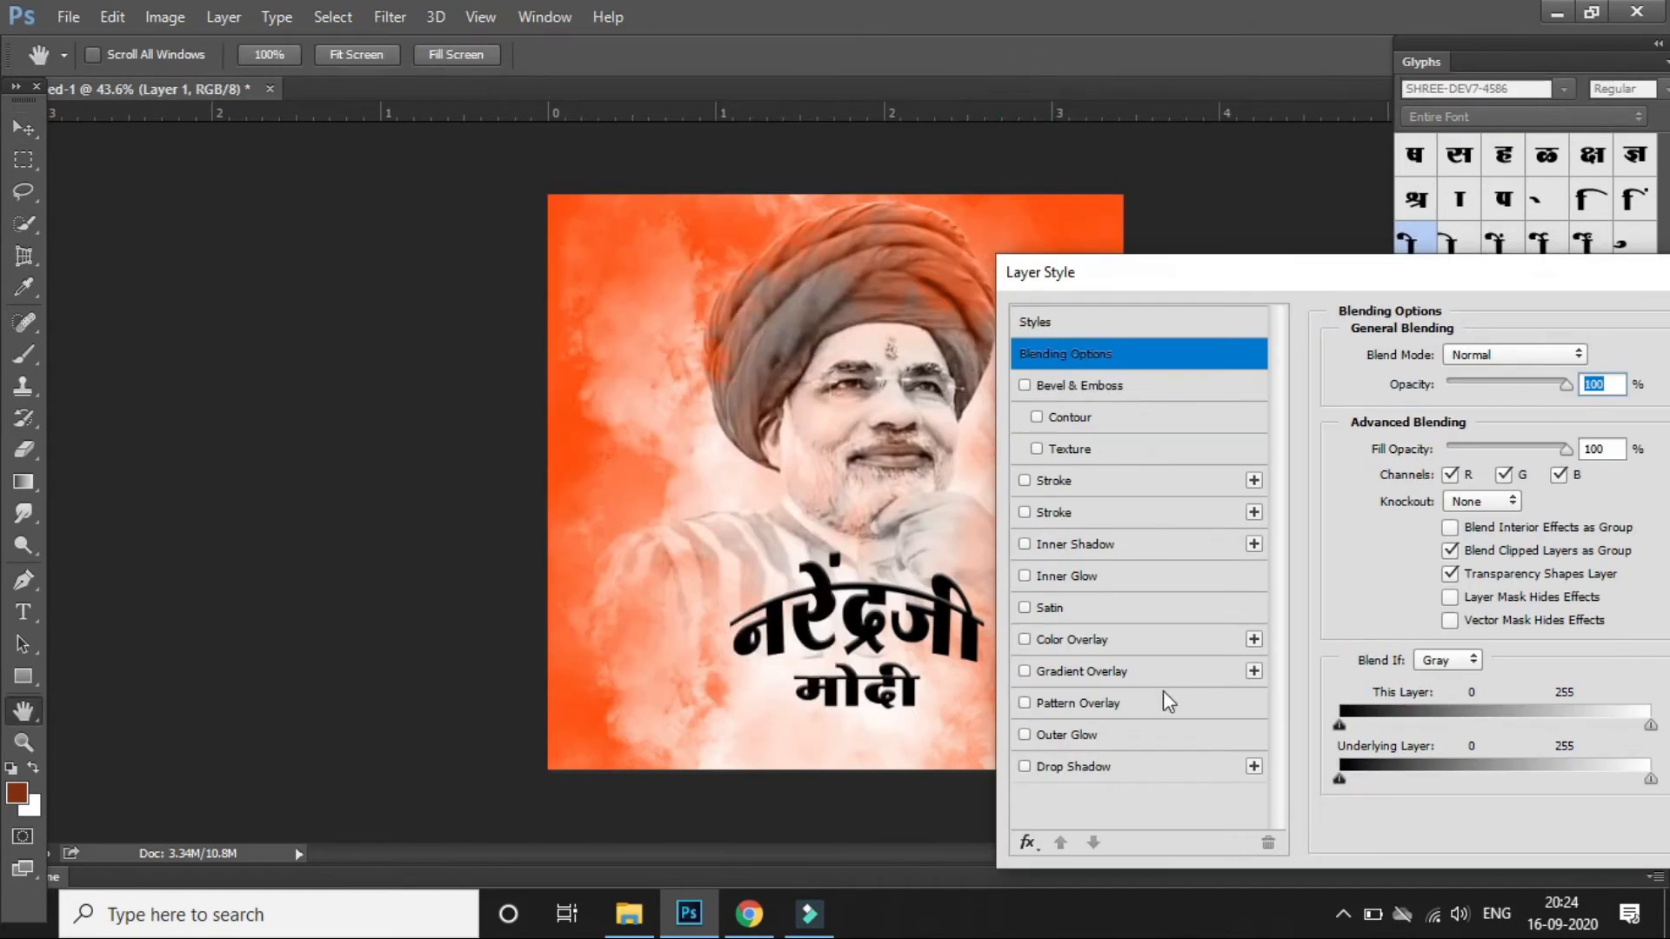
{"action": "left_click", "coordinate": [1137, 641]}
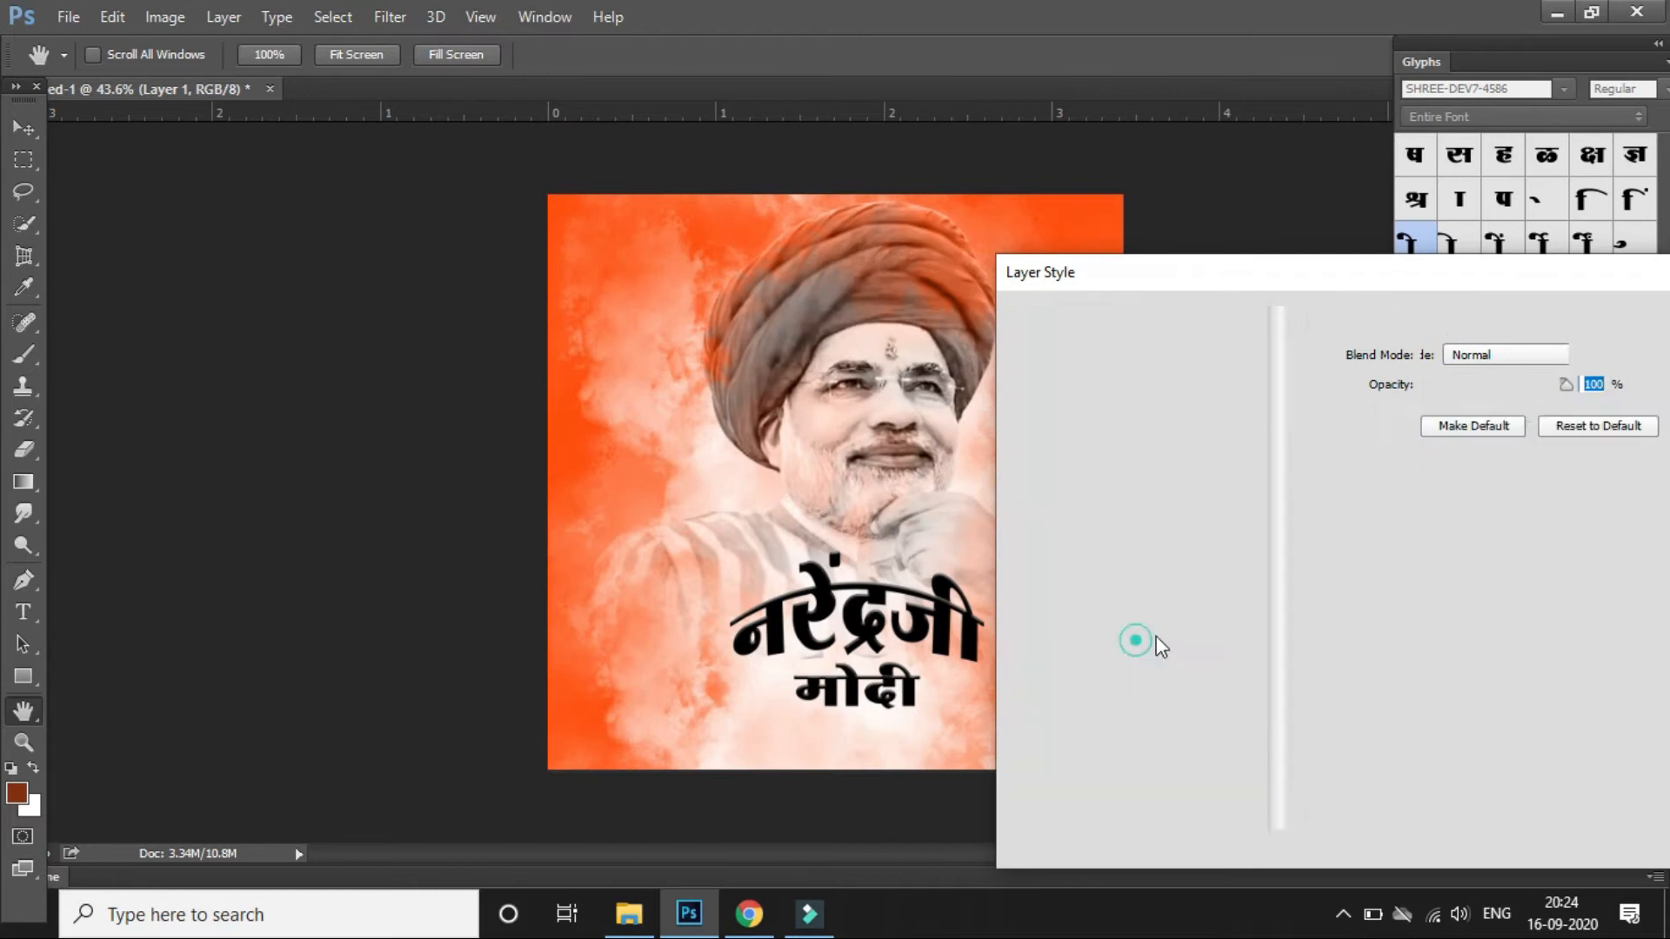
- Set the overlay colour of Layer 1's cloud to the muted red a94840
{"action": "left_click", "coordinate": [1585, 357]}
{"action": "left_click_drag", "start_coordinate": [1282, 265], "coordinate": [1375, 279]}
{"action": "left_click_drag", "start_coordinate": [1354, 388], "coordinate": [1319, 644]}
{"action": "left_click", "coordinate": [1238, 551]}
{"action": "left_click", "coordinate": [1295, 472]}
{"action": "left_click", "coordinate": [1346, 452]}
{"action": "left_click", "coordinate": [1416, 483]}
{"action": "left_click", "coordinate": [1268, 445]}
{"action": "left_click", "coordinate": [1413, 630]}
{"action": "left_click", "coordinate": [1415, 648]}
{"action": "left_click", "coordinate": [1416, 613]}
{"action": "left_click_drag", "start_coordinate": [1416, 613], "coordinate": [1417, 644]}
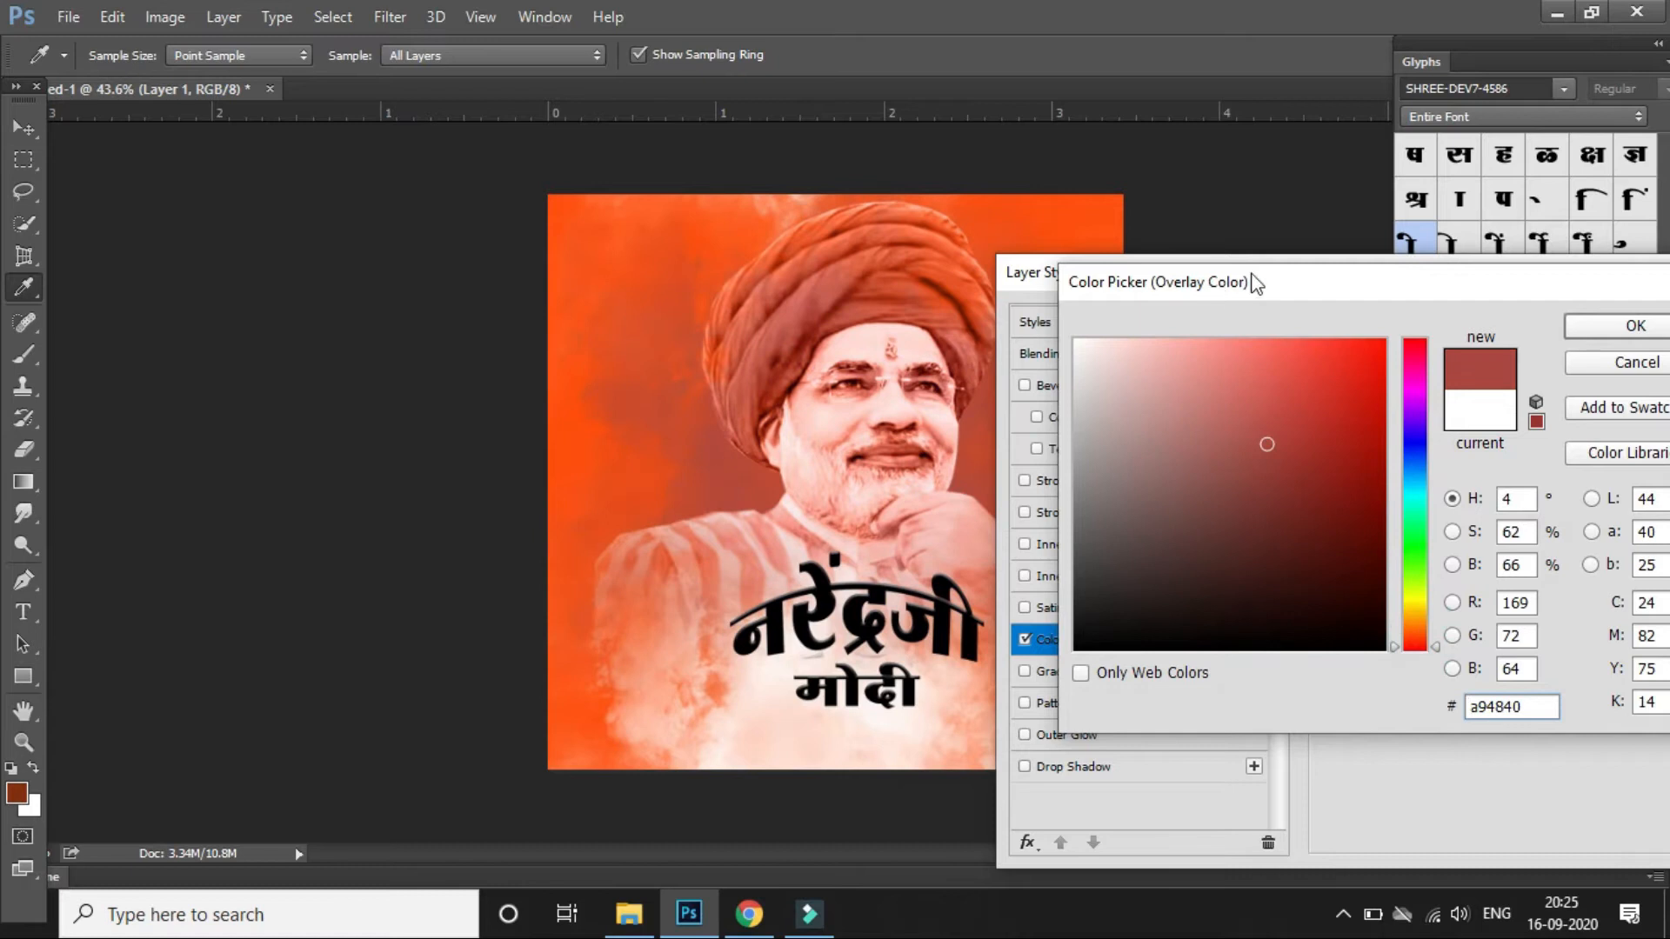
{"action": "left_click_drag", "start_coordinate": [1257, 284], "coordinate": [1301, 373]}
{"action": "key", "text": "Return"}
{"action": "left_click_drag", "start_coordinate": [1608, 277], "coordinate": [1435, 267]}
{"action": "left_click", "coordinate": [1629, 310]}
- Set Layer 1's blend mode to Screen and shift its cloud slightly left
{"action": "left_click", "coordinate": [1516, 493]}
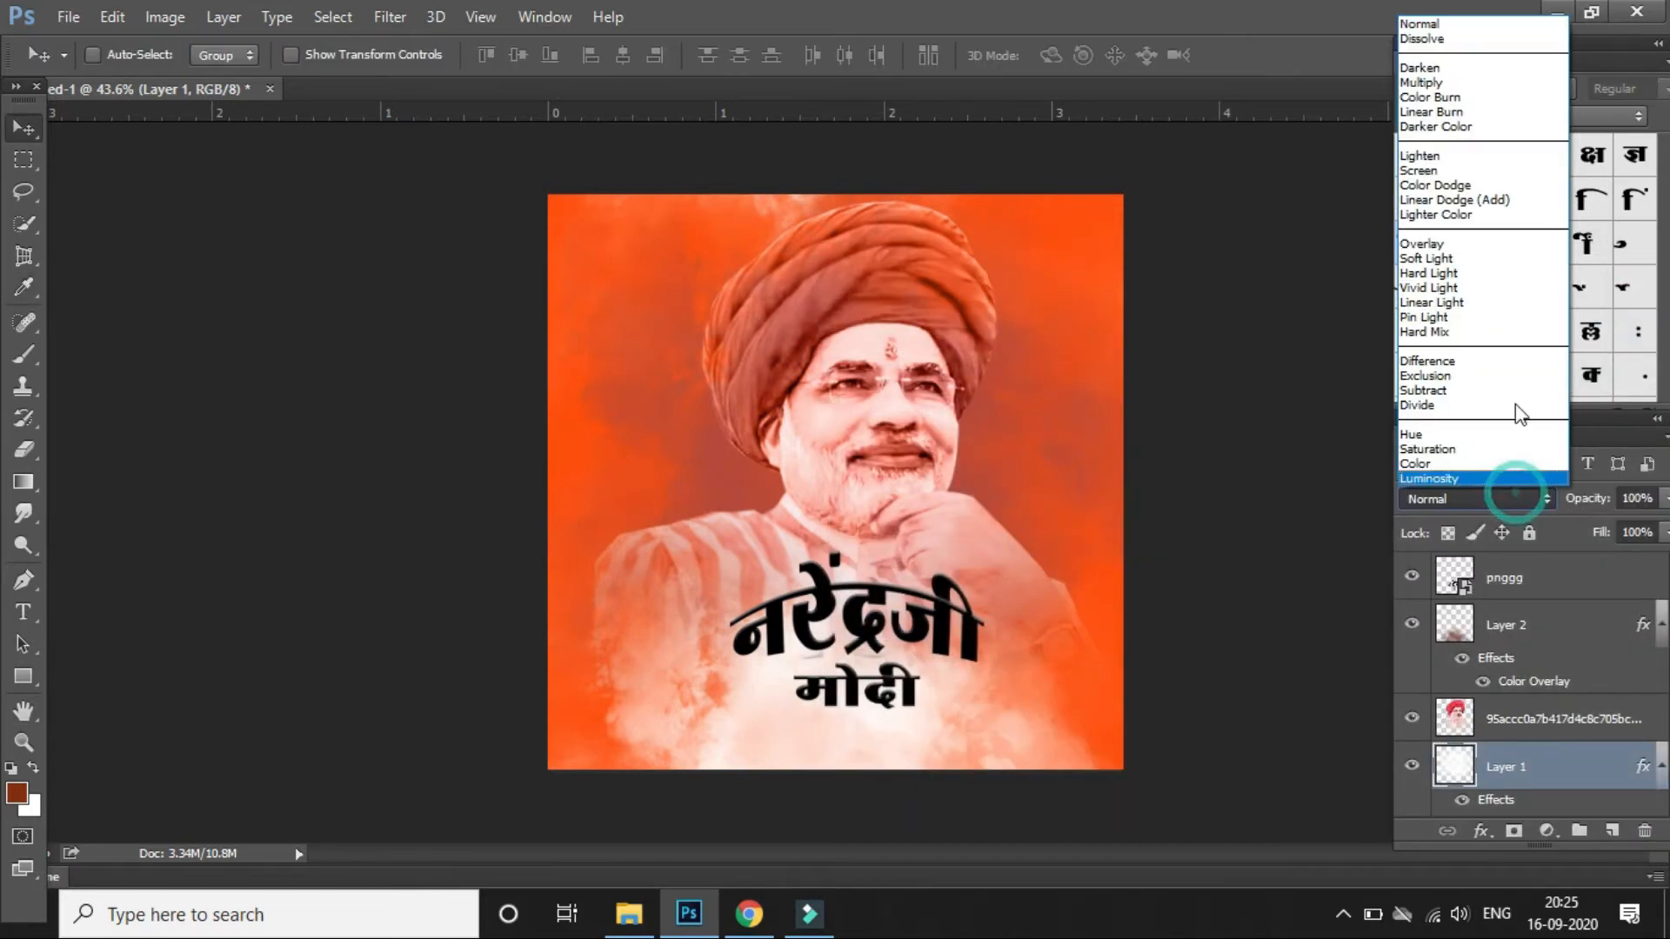
{"action": "left_click", "coordinate": [1444, 171]}
{"action": "left_click_drag", "start_coordinate": [1094, 414], "coordinate": [1025, 423]}
{"action": "key", "text": "ctrl+t"}
{"action": "left_click_drag", "start_coordinate": [1086, 769], "coordinate": [1158, 839]}
{"action": "left_click", "coordinate": [1073, 55]}
- Replace Layer 1 with a new layer and stamp a dark brown cloud behind the portrait with the 1400 px brush
{"action": "left_click", "coordinate": [1645, 831]}
{"action": "left_click", "coordinate": [741, 355]}
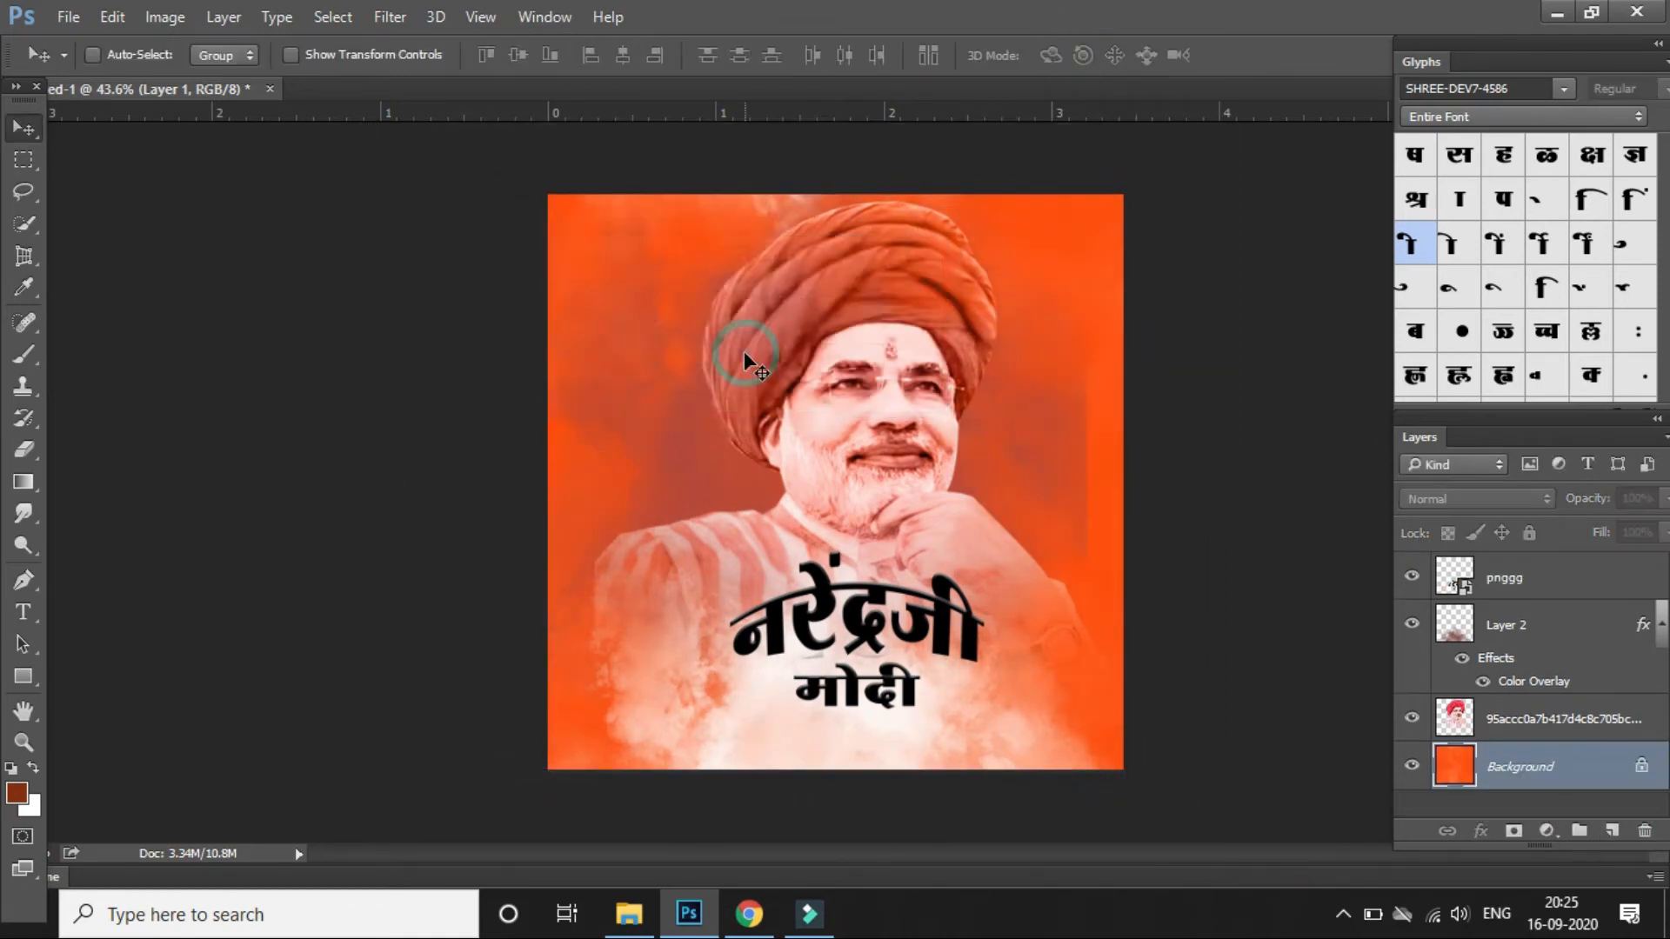
{"action": "key", "text": "bracketright"}
{"action": "key", "text": "bracketright"}
{"action": "key", "text": "bracketright"}
{"action": "key", "text": "bracketright"}
{"action": "key", "text": "bracketright"}
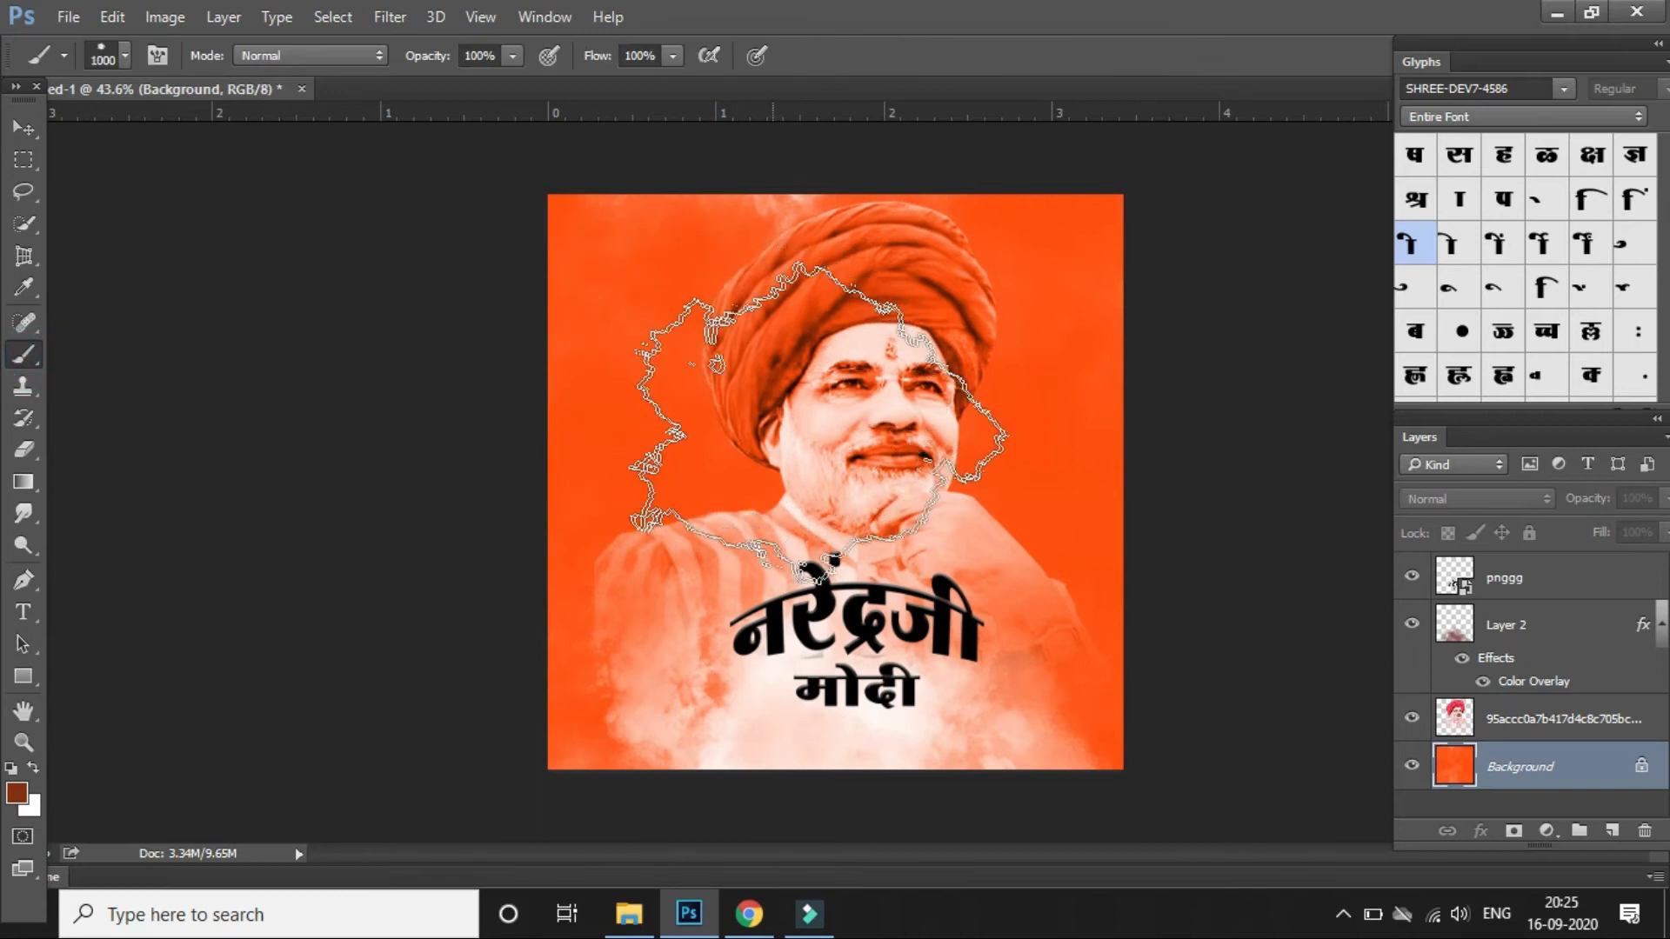
{"action": "left_click", "coordinate": [1614, 831]}
{"action": "left_click", "coordinate": [835, 440]}
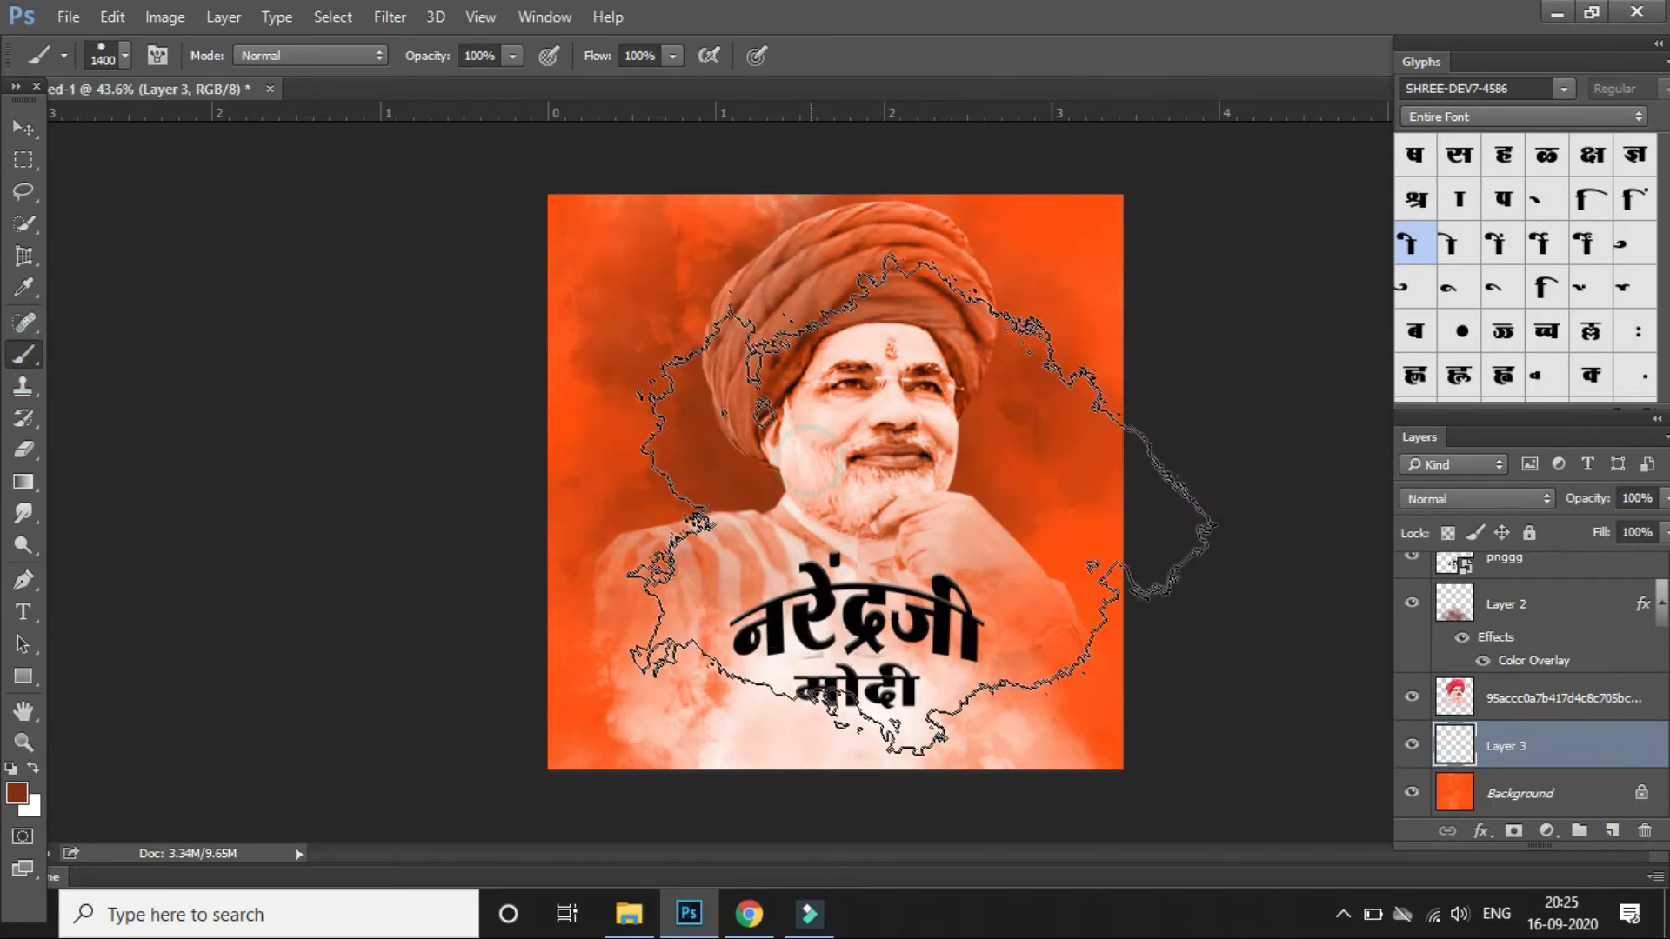
{"action": "left_click", "coordinate": [873, 539]}
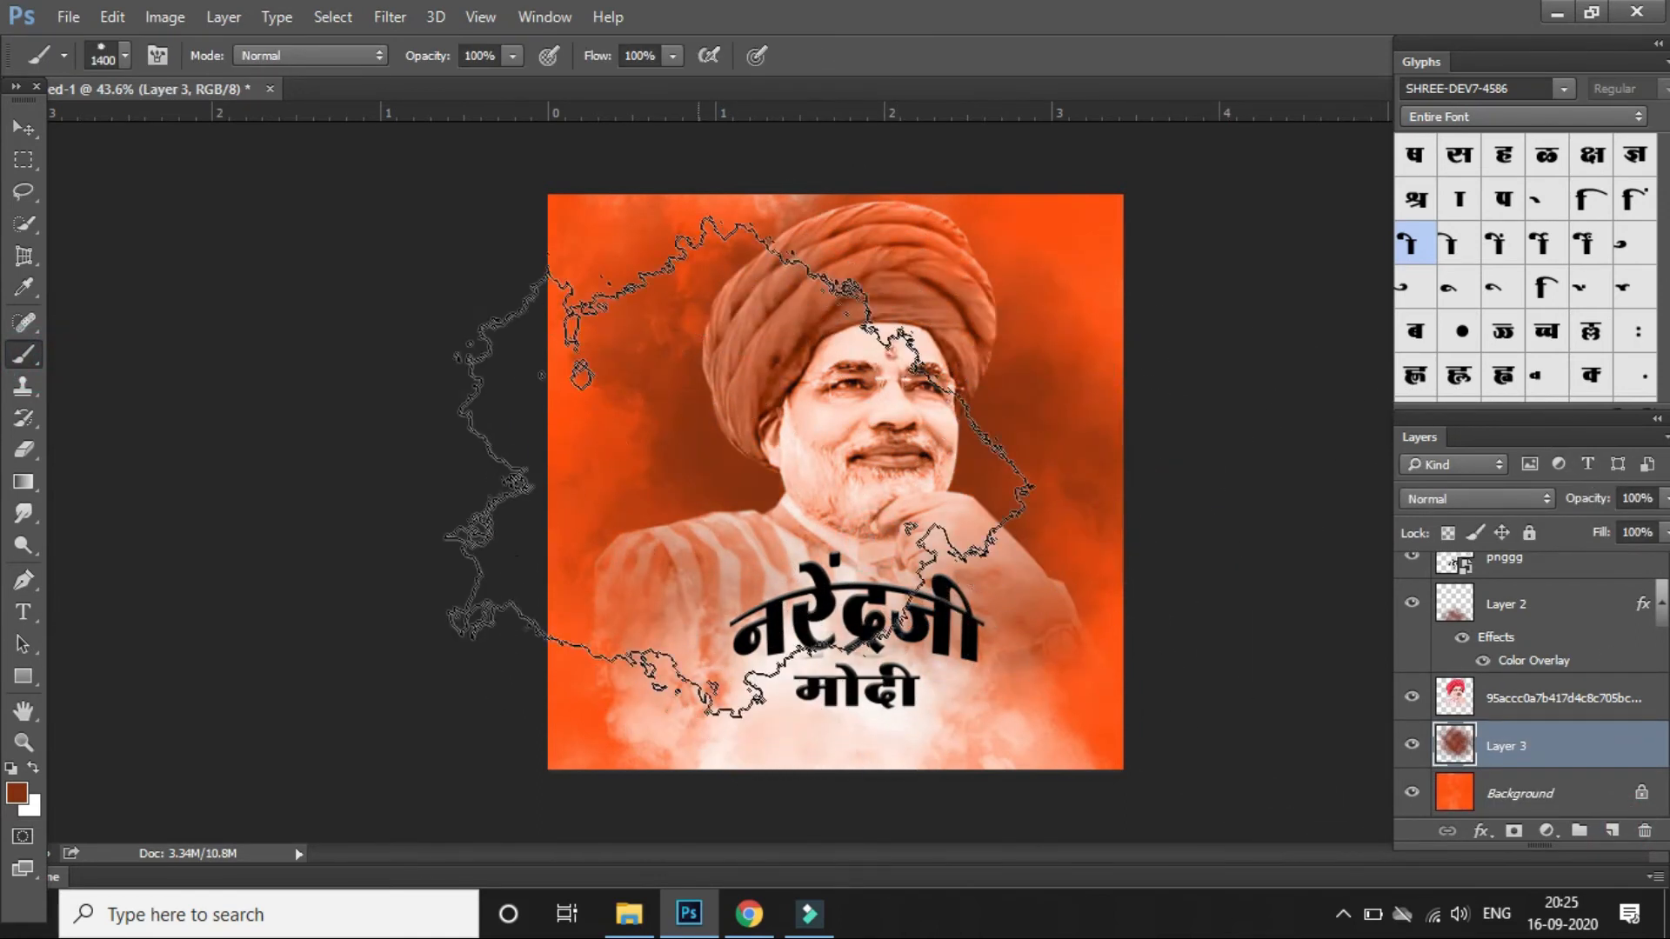
- Try extra brown cloud stamps around the poster's edges
{"action": "left_click", "coordinate": [737, 444]}
{"action": "key", "text": "ctrl+z"}
{"action": "left_click", "coordinate": [407, 330]}
{"action": "left_click", "coordinate": [366, 456]}
{"action": "left_click", "coordinate": [1219, 215]}
{"action": "key", "text": "ctrl+alt+z"}
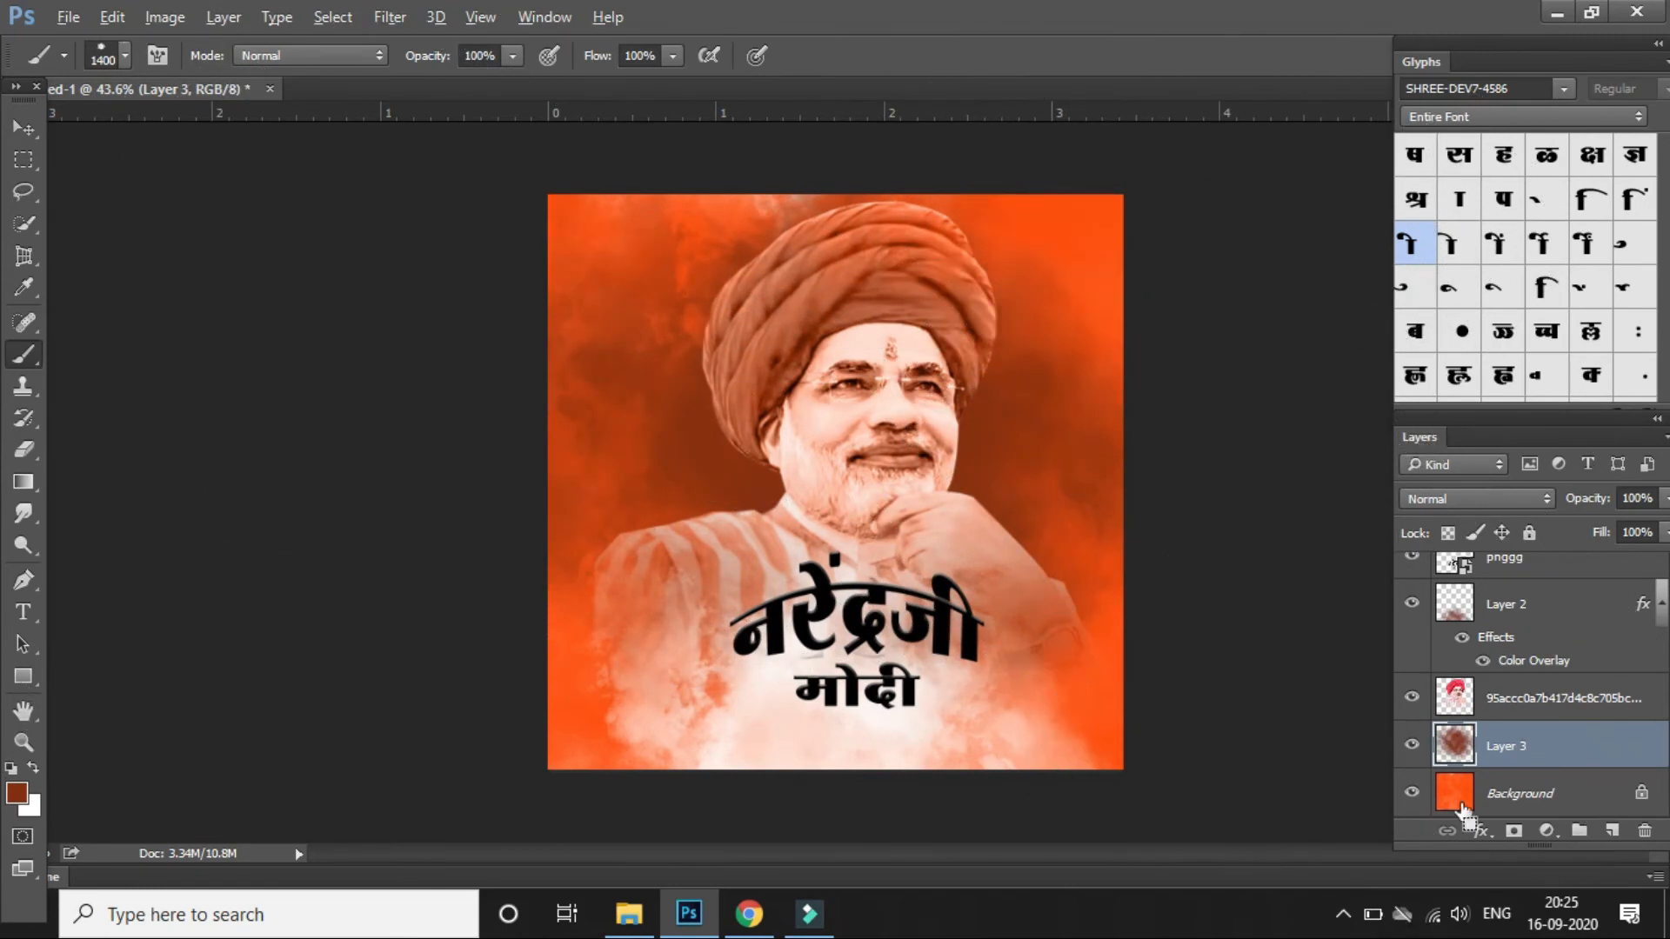
{"action": "key", "text": "ctrl+alt+z"}
- Apply a white Color Overlay to the brown cloud on Layer 3
{"action": "double_click", "coordinate": [1571, 753]}
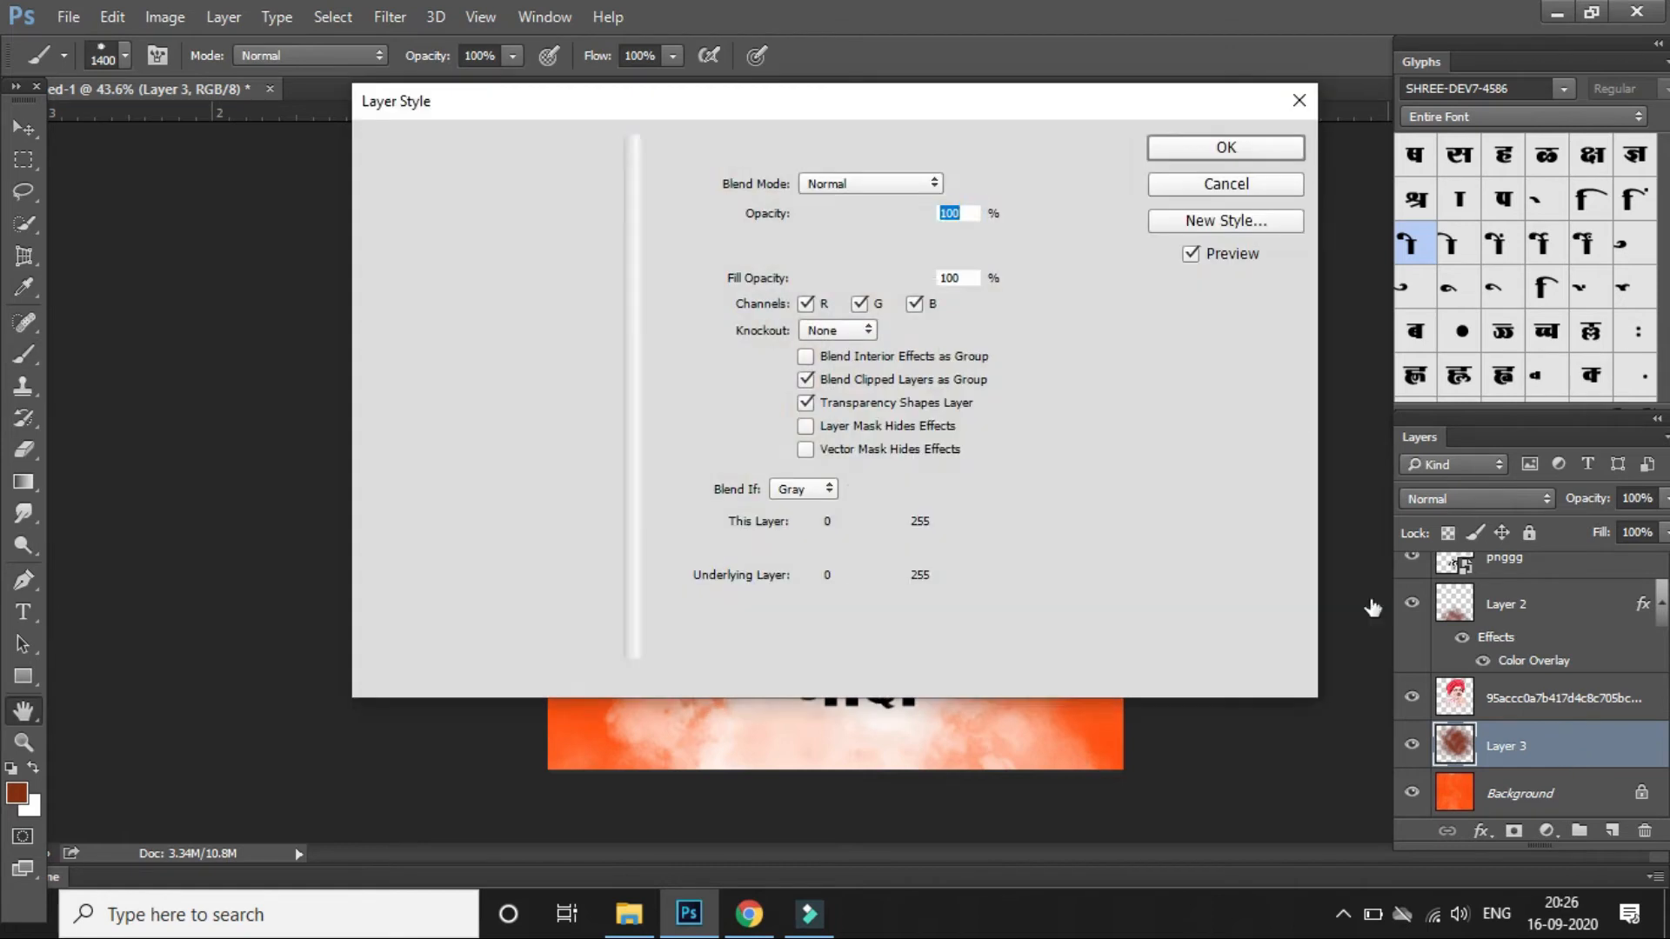
{"action": "left_click", "coordinate": [1335, 564]}
{"action": "left_click_drag", "start_coordinate": [1581, 195], "coordinate": [1391, 179]}
{"action": "left_click", "coordinate": [1366, 272]}
{"action": "left_click_drag", "start_coordinate": [906, 159], "coordinate": [1410, 196]}
{"action": "left_click", "coordinate": [1033, 251]}
{"action": "left_click", "coordinate": [1596, 233]}
{"action": "left_click", "coordinate": [1642, 247]}
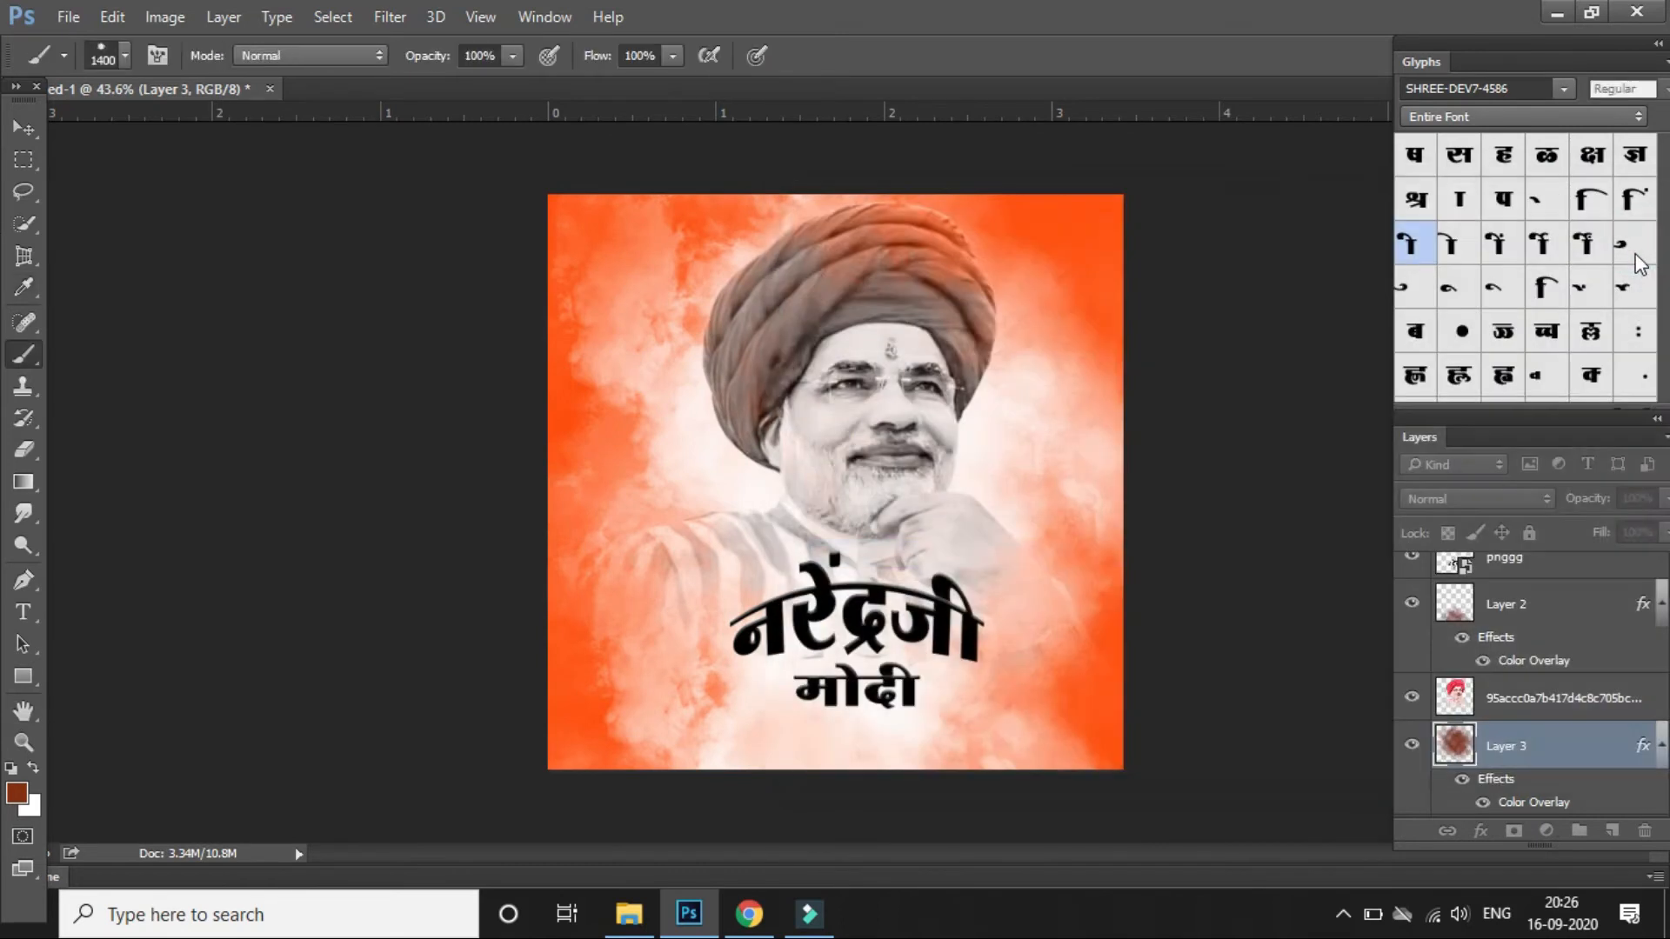
- Place the 20200324_225139 birthday greeting from File Explorer onto the poster's lower half
{"action": "left_click", "coordinate": [644, 929]}
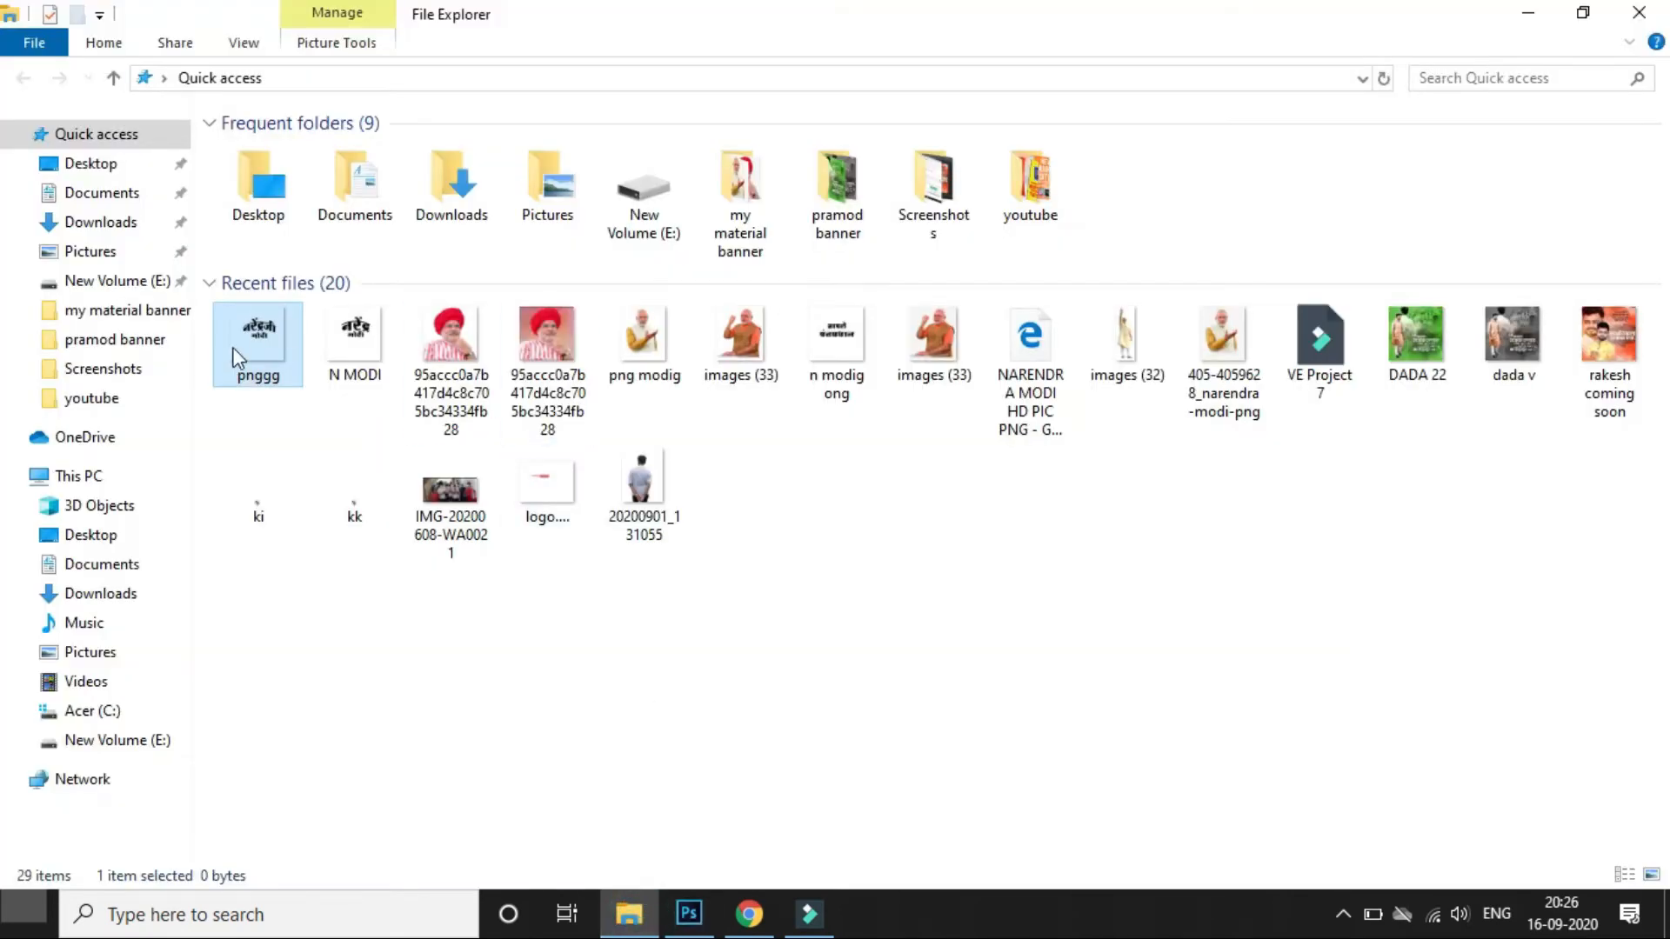
{"action": "left_click", "coordinate": [123, 278]}
{"action": "left_click", "coordinate": [270, 356]}
{"action": "double_click", "coordinate": [269, 356]}
{"action": "left_click_drag", "start_coordinate": [850, 828], "coordinate": [831, 576]}
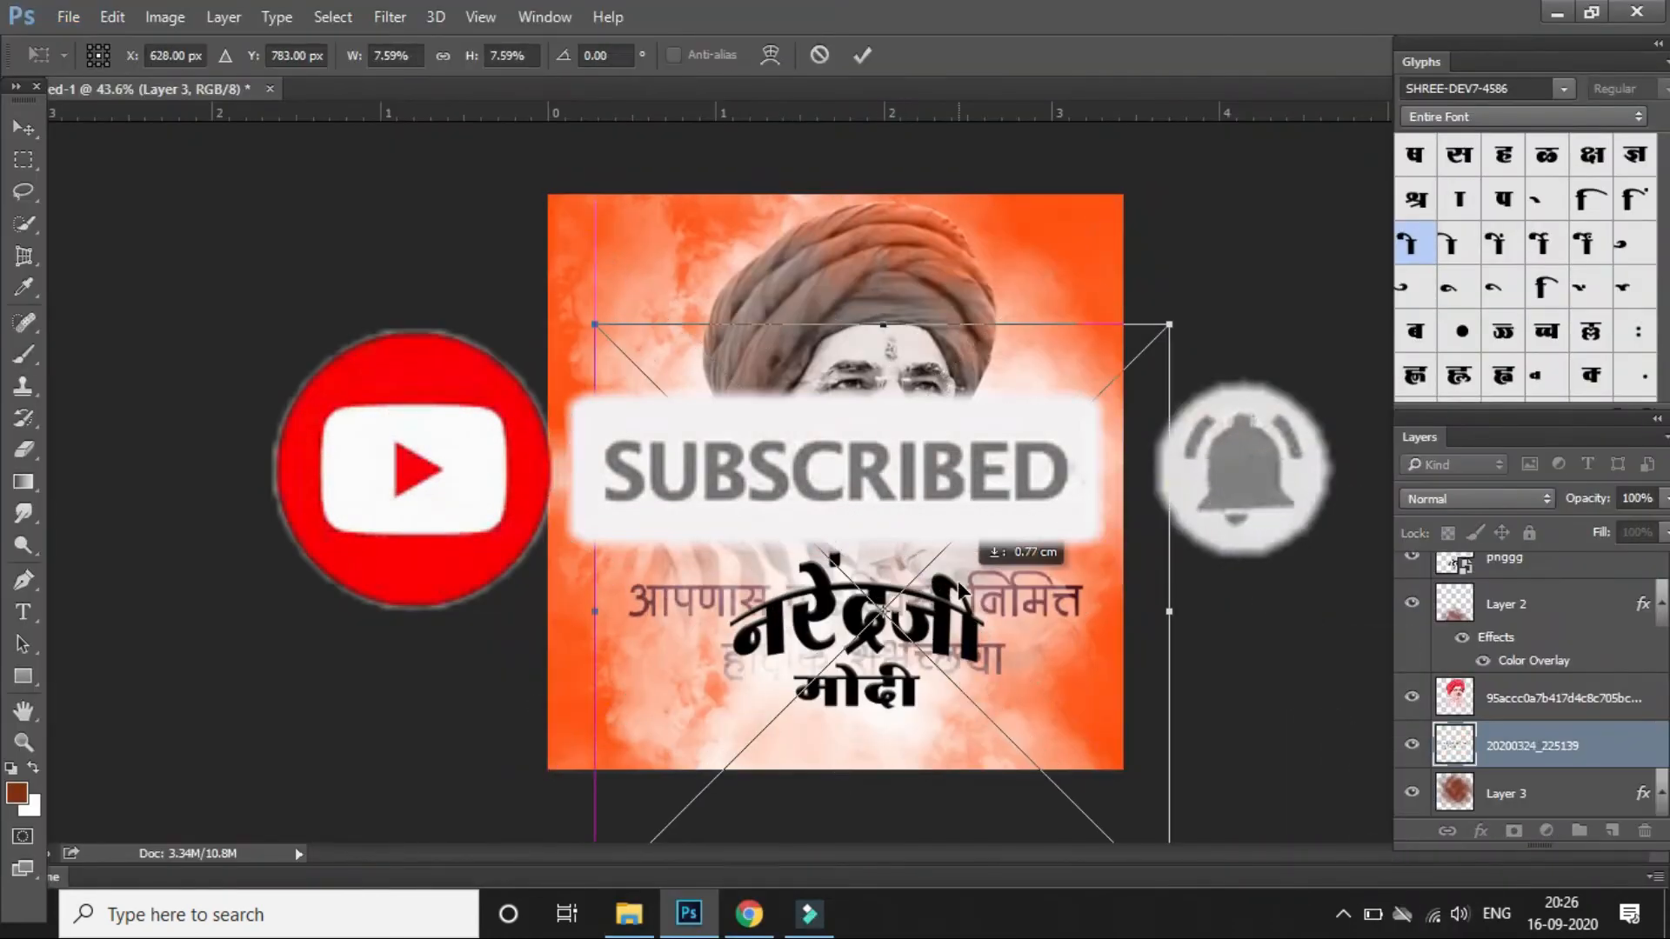
- Move the greeting layer directly above Layer 2 and rasterize its smart object
{"action": "left_click_drag", "start_coordinate": [1620, 749], "coordinate": [1599, 613]}
{"action": "left_click", "coordinate": [958, 640]}
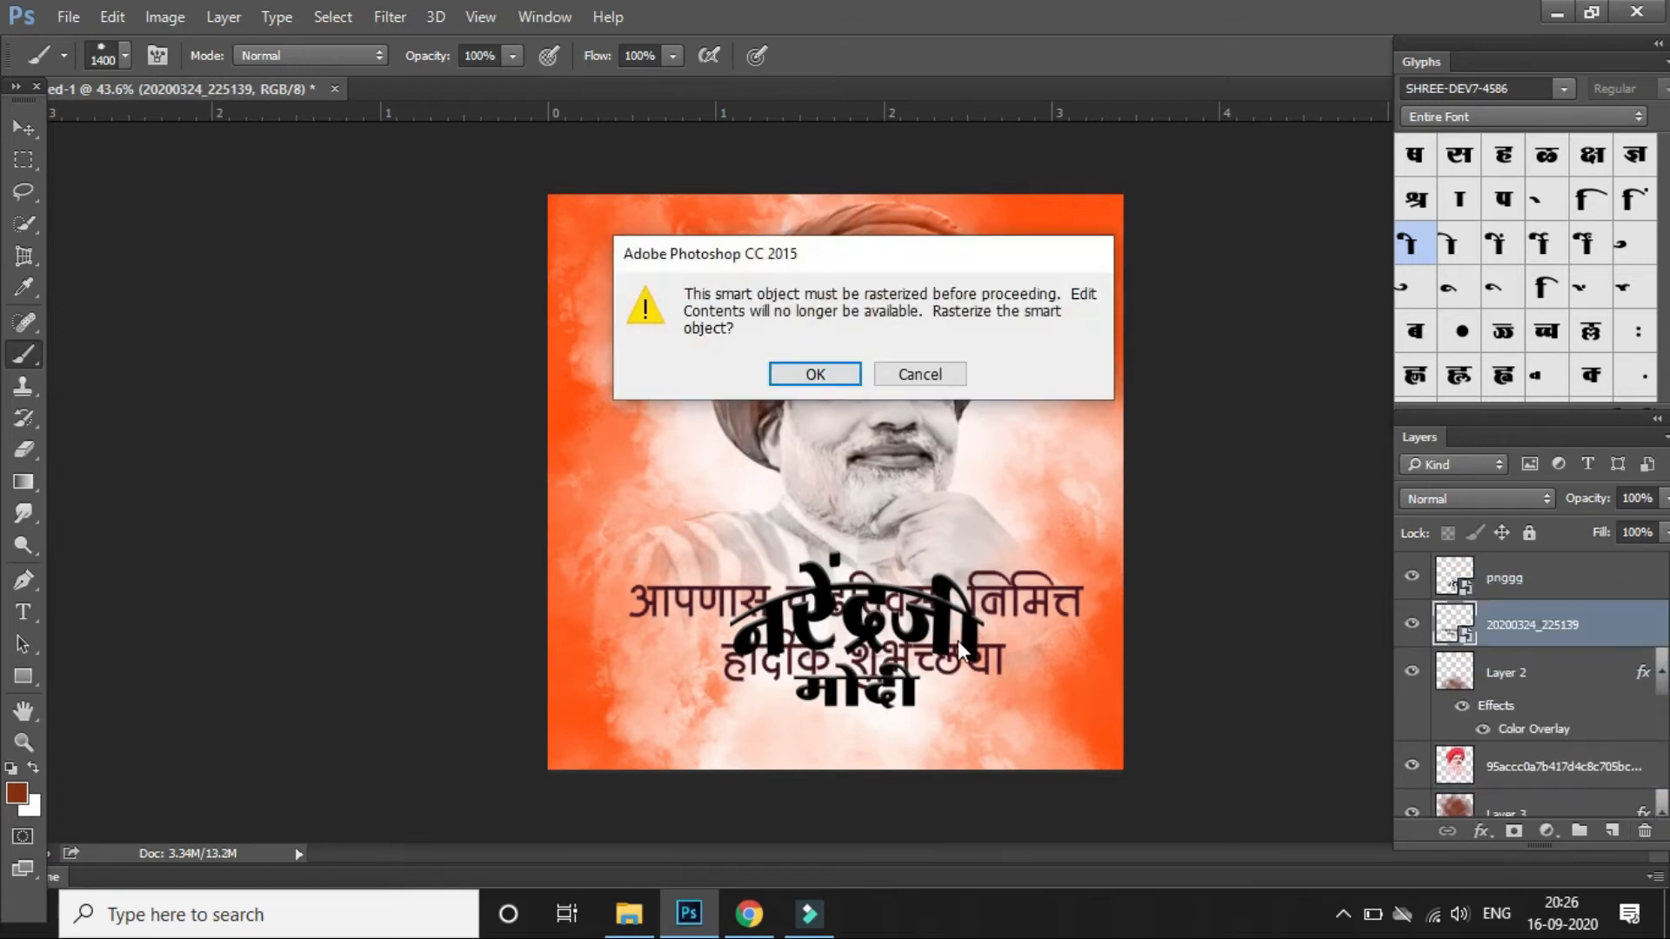
{"action": "left_click", "coordinate": [818, 372]}
- Scale the greeting down with Free Transform and centre it beneath the name lettering
{"action": "left_click", "coordinate": [21, 128]}
{"action": "key", "text": "ctrl+t"}
{"action": "left_click_drag", "start_coordinate": [1082, 690], "coordinate": [976, 665]}
{"action": "left_click_drag", "start_coordinate": [936, 644], "coordinate": [950, 754]}
{"action": "left_click", "coordinate": [1106, 59]}
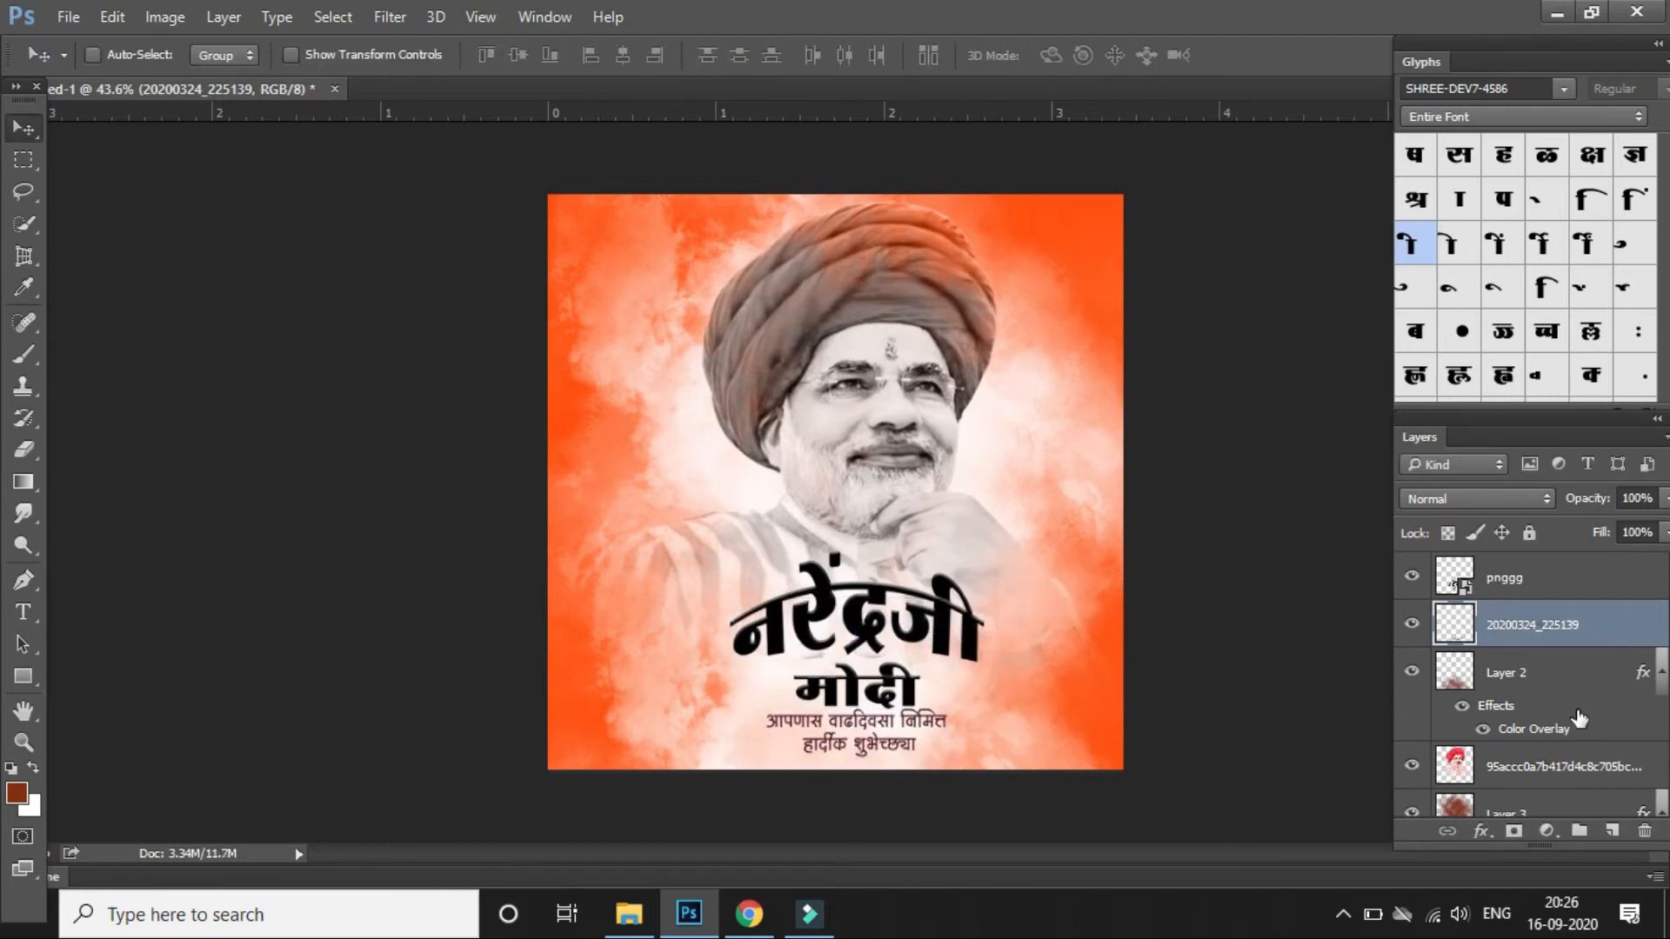
- Add a text layer with the solid vertical bar glyph from SHREE-DEV7-4586 at 14.47 pt beside the portrait
{"action": "scroll", "coordinate": [1499, 242], "scroll_direction": "up", "scroll_amount": 10}
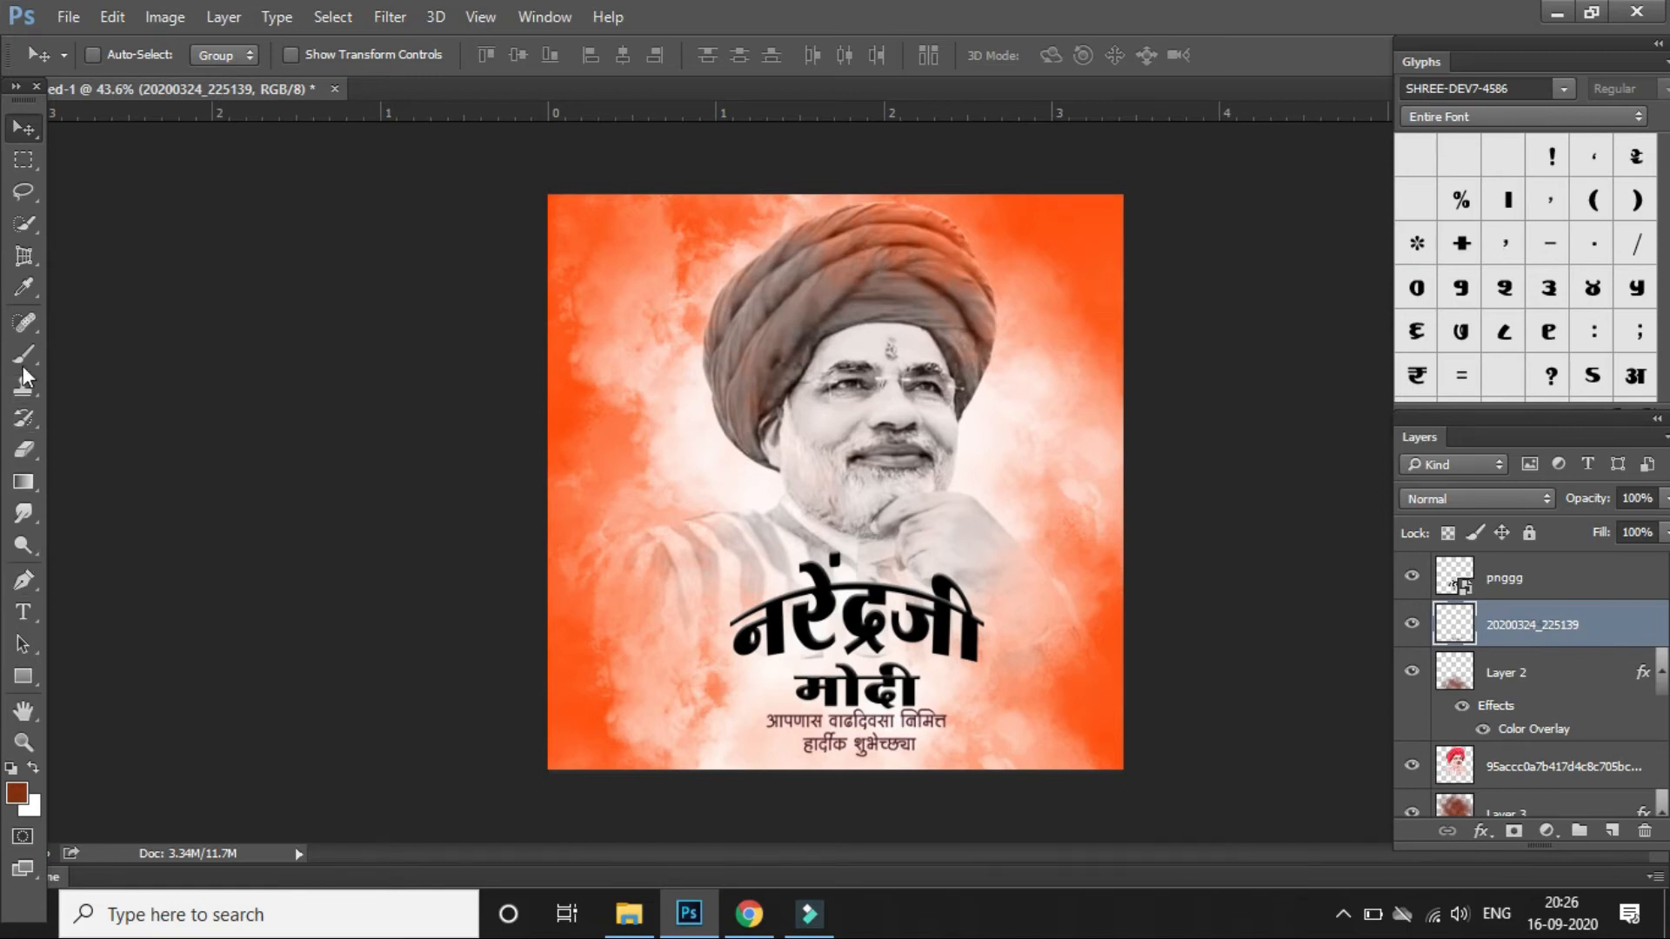
{"action": "left_click", "coordinate": [24, 617]}
{"action": "left_click", "coordinate": [1073, 414]}
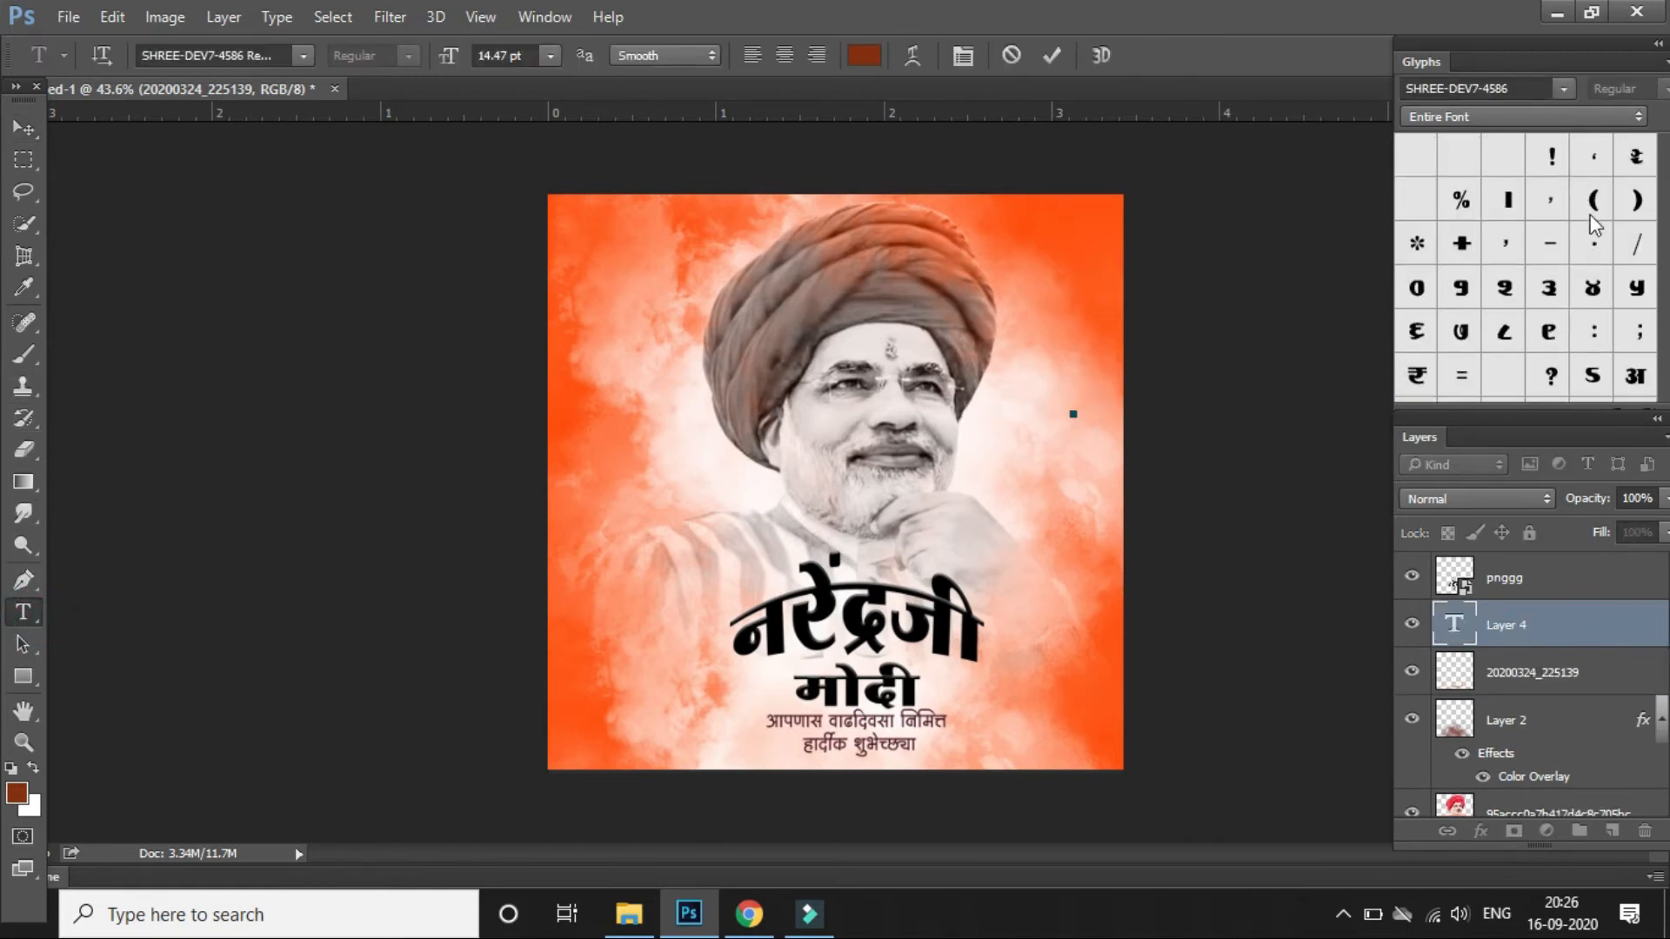
{"action": "double_click", "coordinate": [1508, 200]}
{"action": "left_click", "coordinate": [1054, 55]}
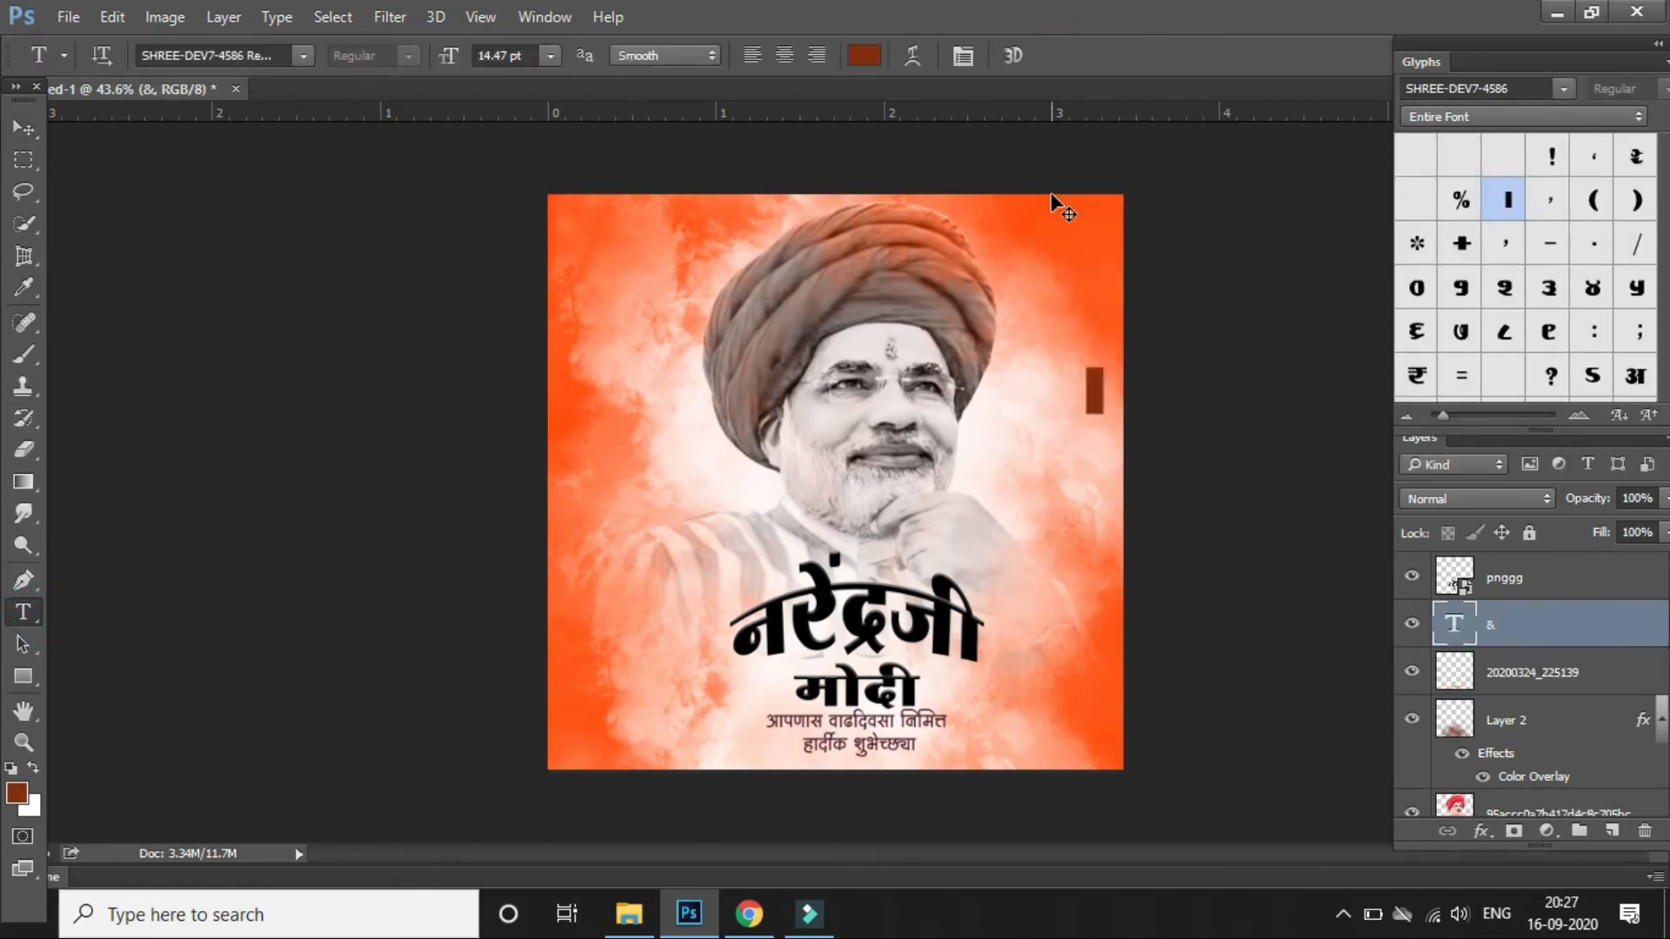
- Enlarge the bar glyph with Free Transform to about 354% width and 286% height, placing it as a block at the poster's upper-right edge
{"action": "key", "text": "ctrl+t"}
{"action": "left_click_drag", "start_coordinate": [1117, 445], "coordinate": [1183, 531]}
{"action": "left_click_drag", "start_coordinate": [1091, 464], "coordinate": [1055, 269]}
{"action": "left_click_drag", "start_coordinate": [1142, 201], "coordinate": [1118, 202]}
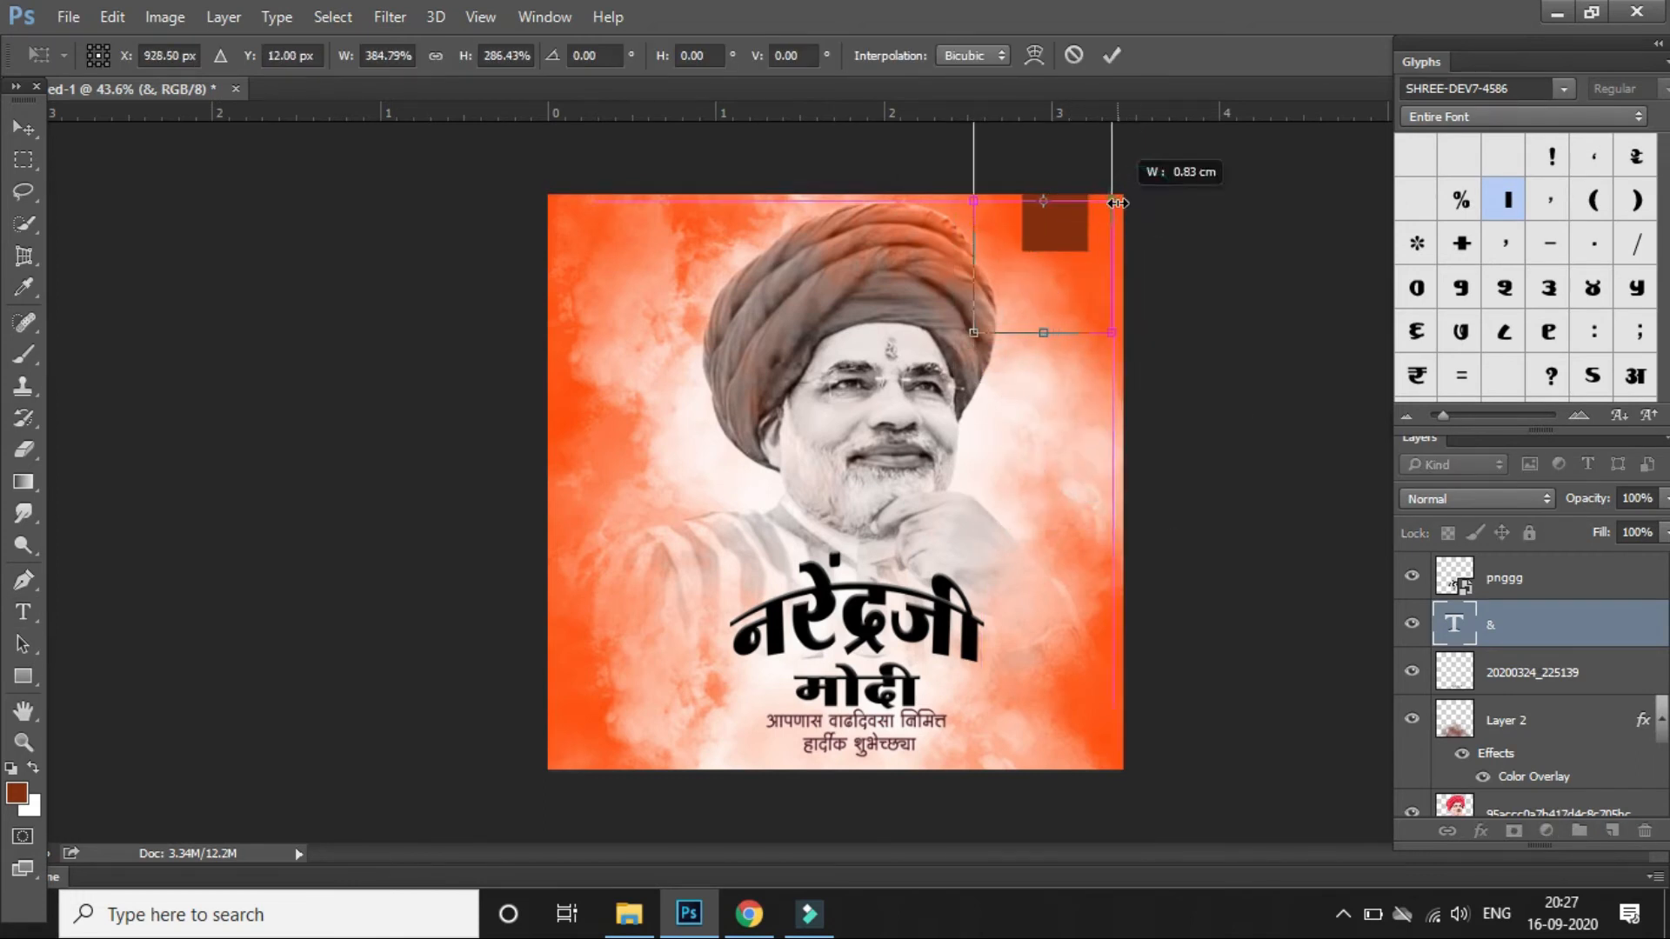
{"action": "left_click_drag", "start_coordinate": [1070, 291], "coordinate": [1082, 307]}
{"action": "left_click_drag", "start_coordinate": [1125, 217], "coordinate": [1112, 217]}
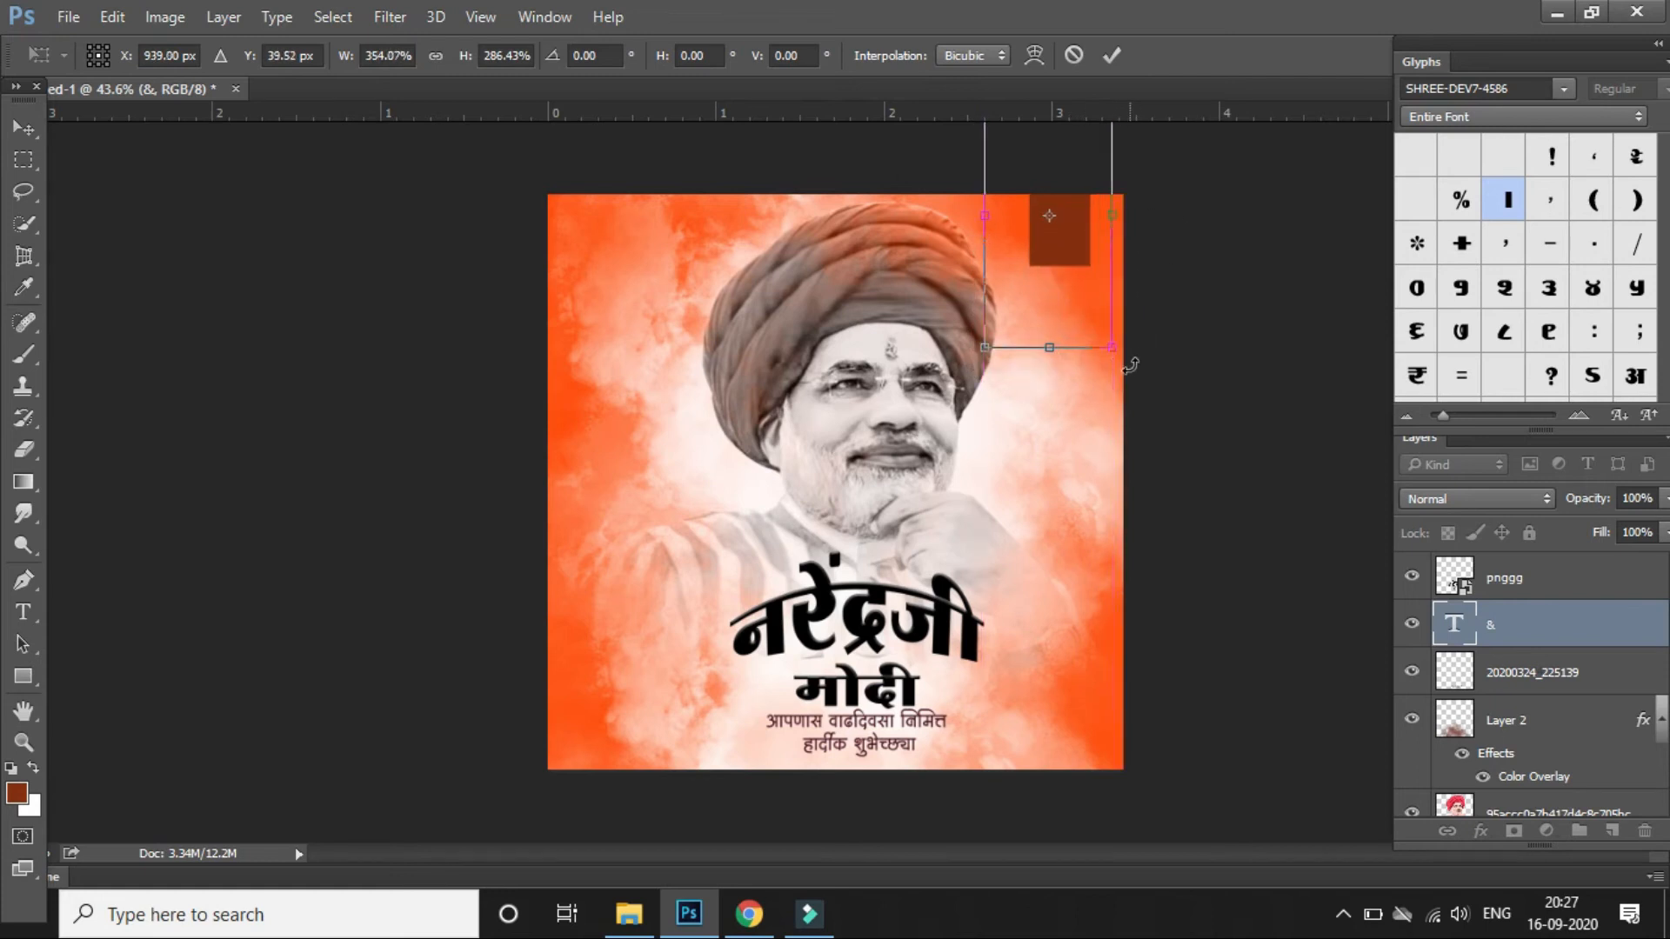
{"action": "left_click", "coordinate": [1111, 54]}
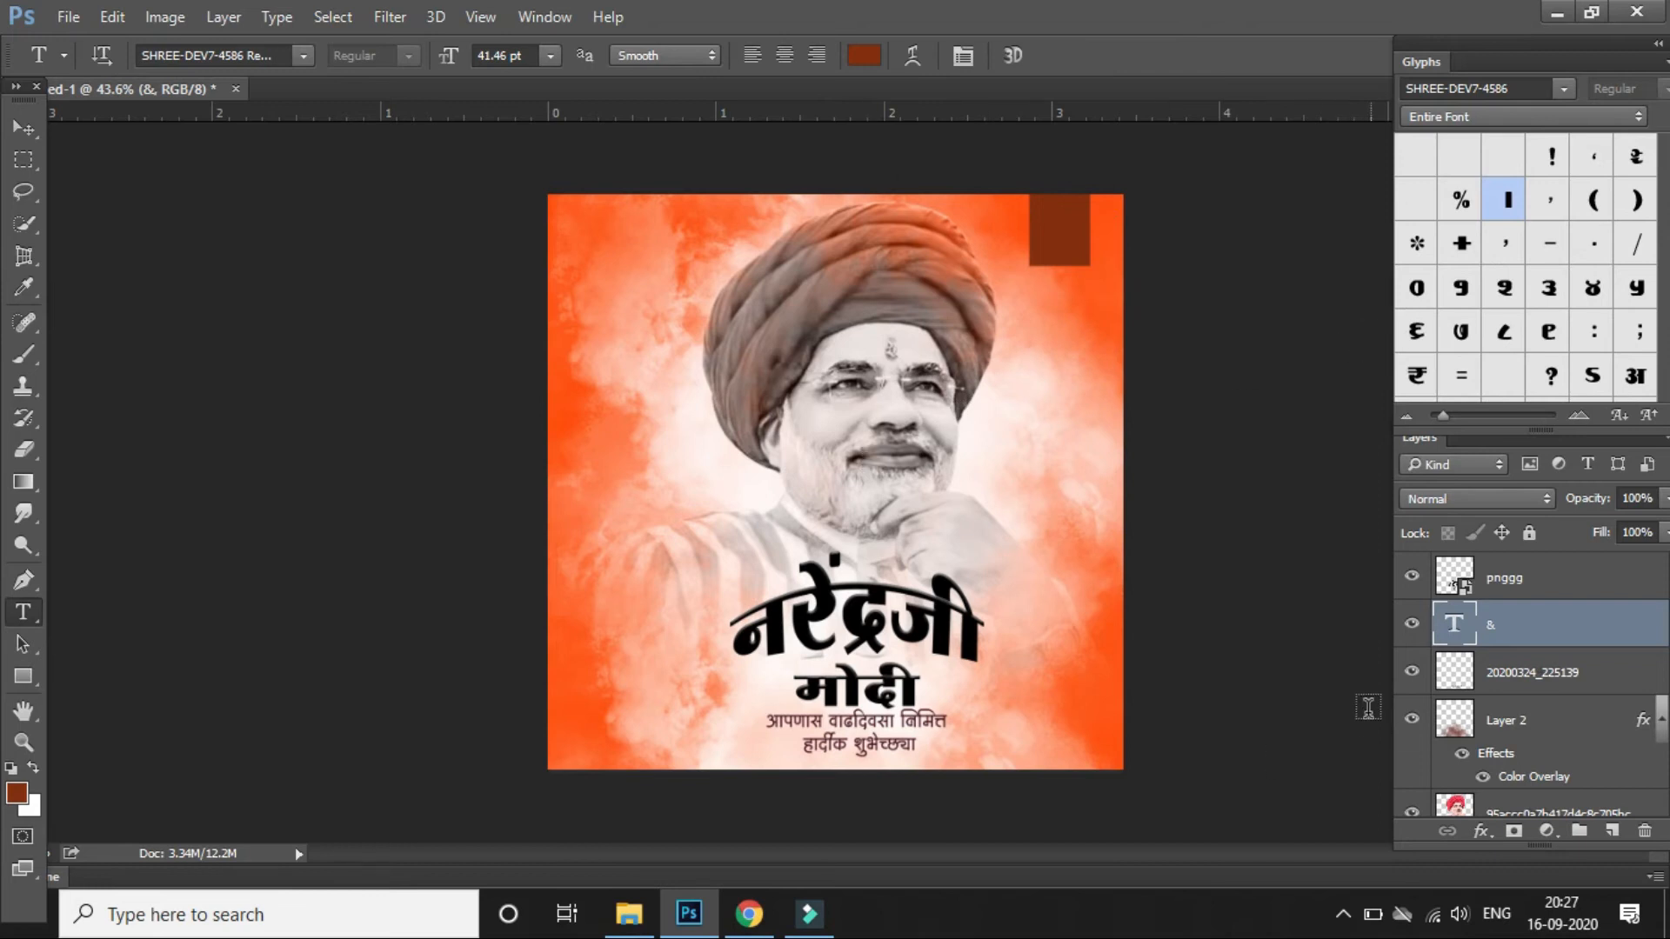
- Recolour the corner block's glyph to a darker brown
{"action": "left_click_drag", "start_coordinate": [1039, 224], "coordinate": [1073, 224]}
{"action": "left_click", "coordinate": [870, 59]}
{"action": "left_click_drag", "start_coordinate": [804, 253], "coordinate": [819, 184]}
{"action": "left_click_drag", "start_coordinate": [816, 503], "coordinate": [812, 423]}
{"action": "left_click", "coordinate": [1063, 195]}
{"action": "left_click", "coordinate": [1051, 56]}
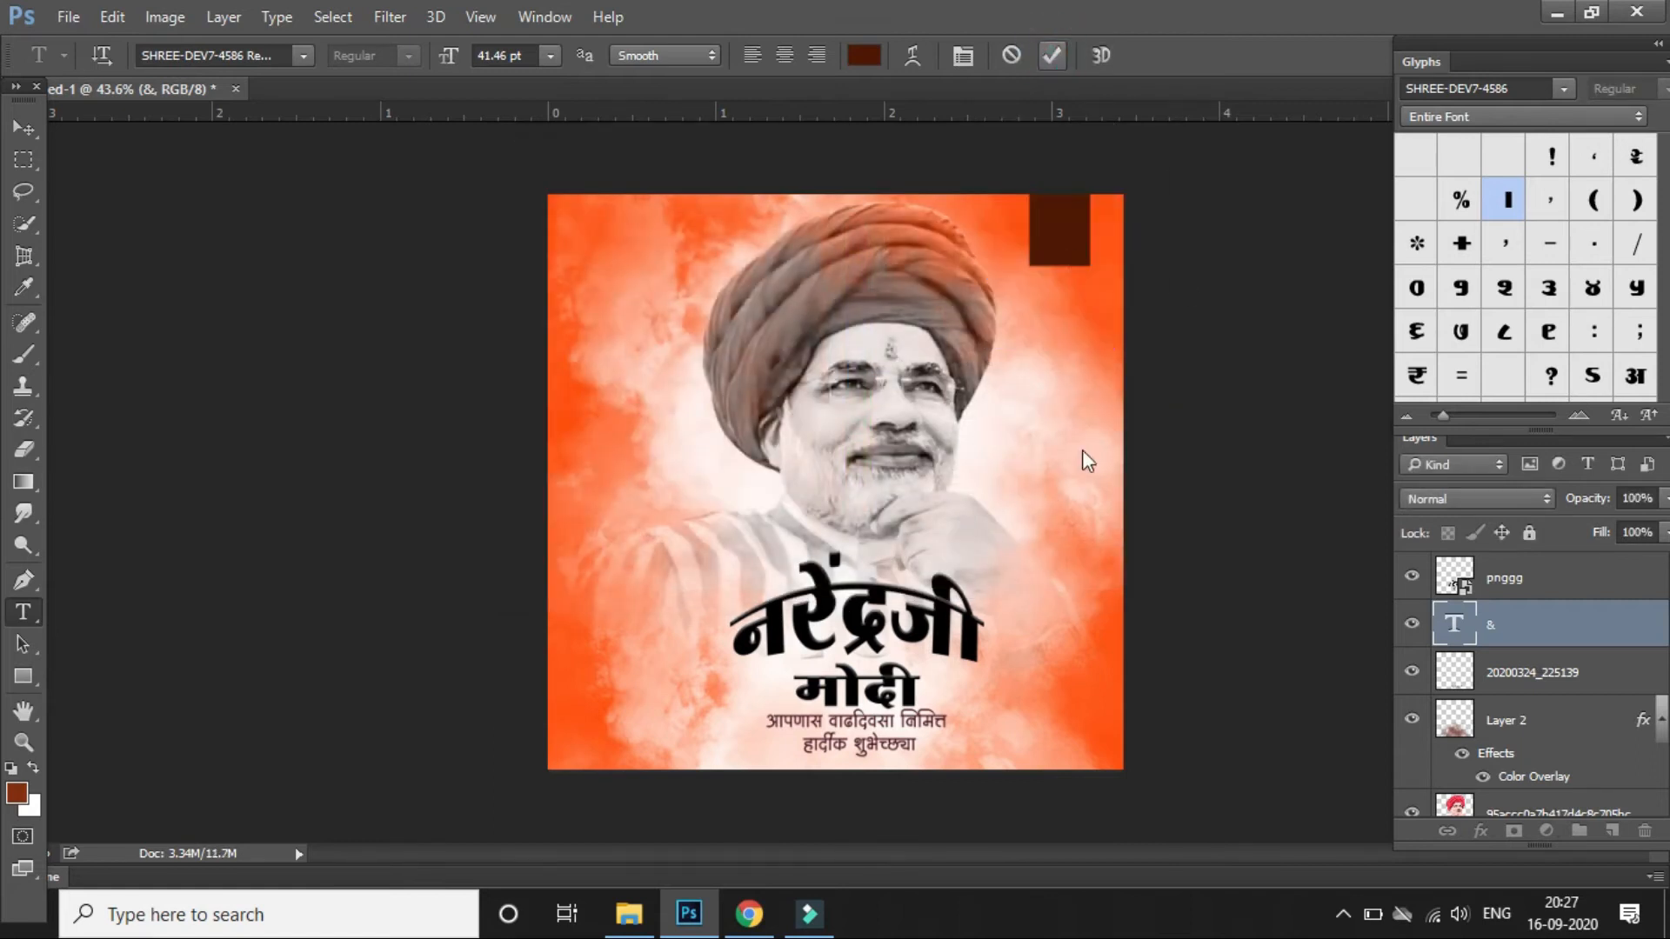
- Add a text layer with the Devanagari numerals १७ from SHREE-DEV7-4586 at 14.47 pt beside the portrait's turban
{"action": "left_click", "coordinate": [1016, 432]}
{"action": "left_click", "coordinate": [1012, 56]}
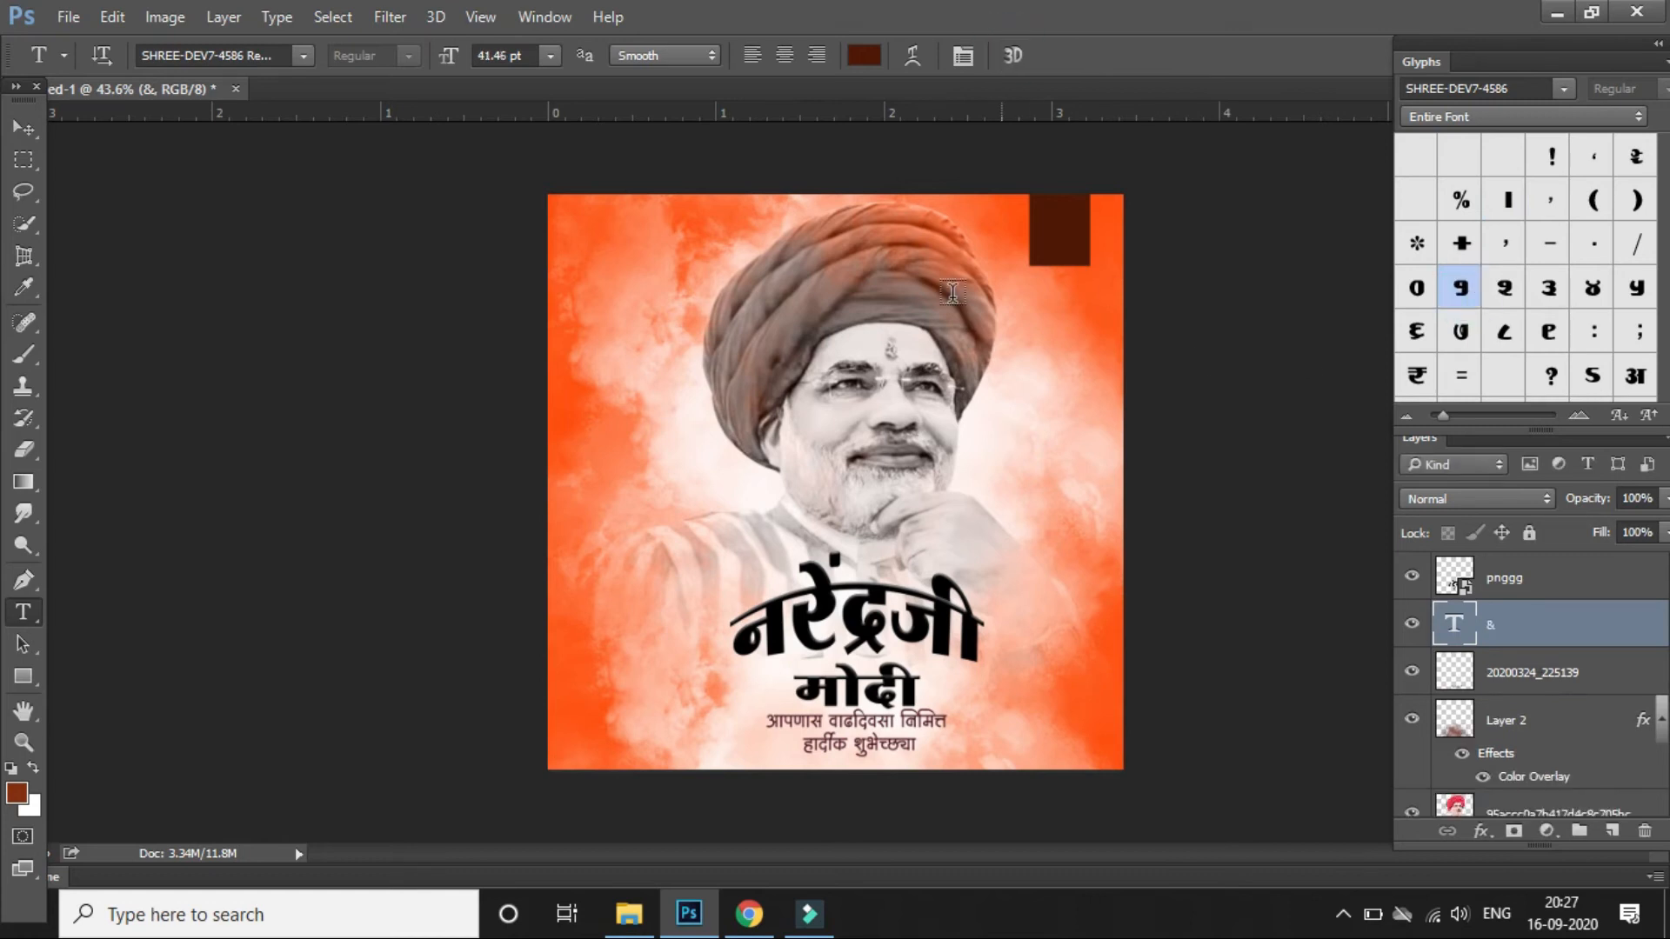
{"action": "left_click", "coordinate": [654, 405]}
{"action": "left_click", "coordinate": [1461, 339]}
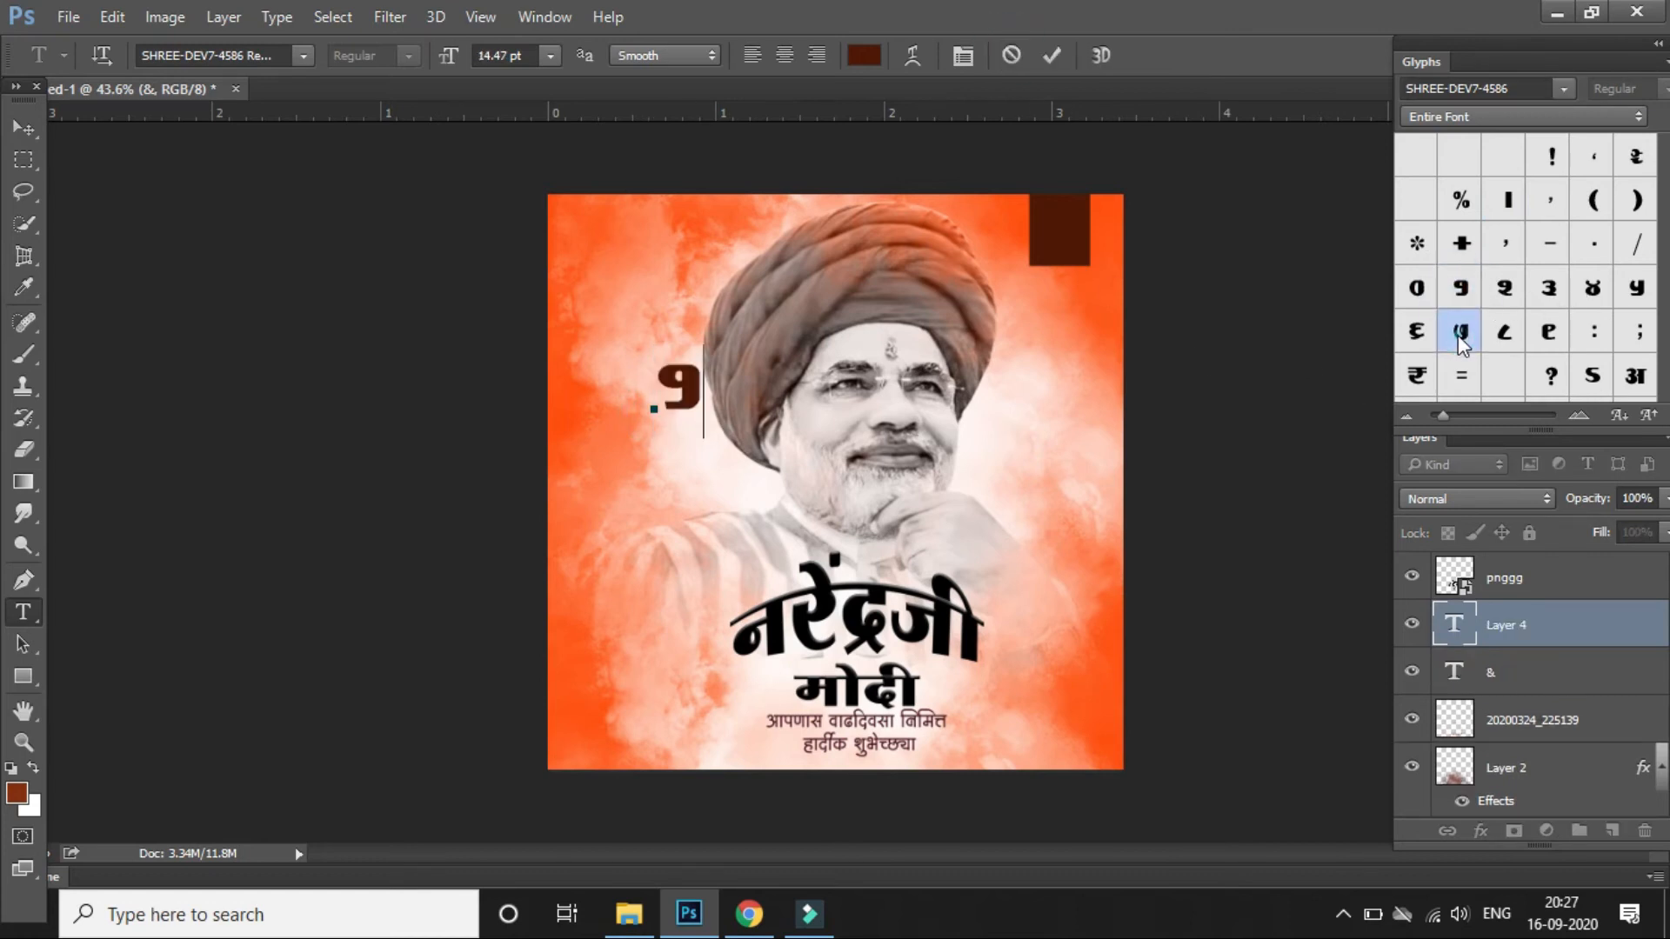
{"action": "left_click", "coordinate": [1052, 54]}
- Change the colour of the १७ text to white (ffffff)
{"action": "double_click", "coordinate": [703, 386]}
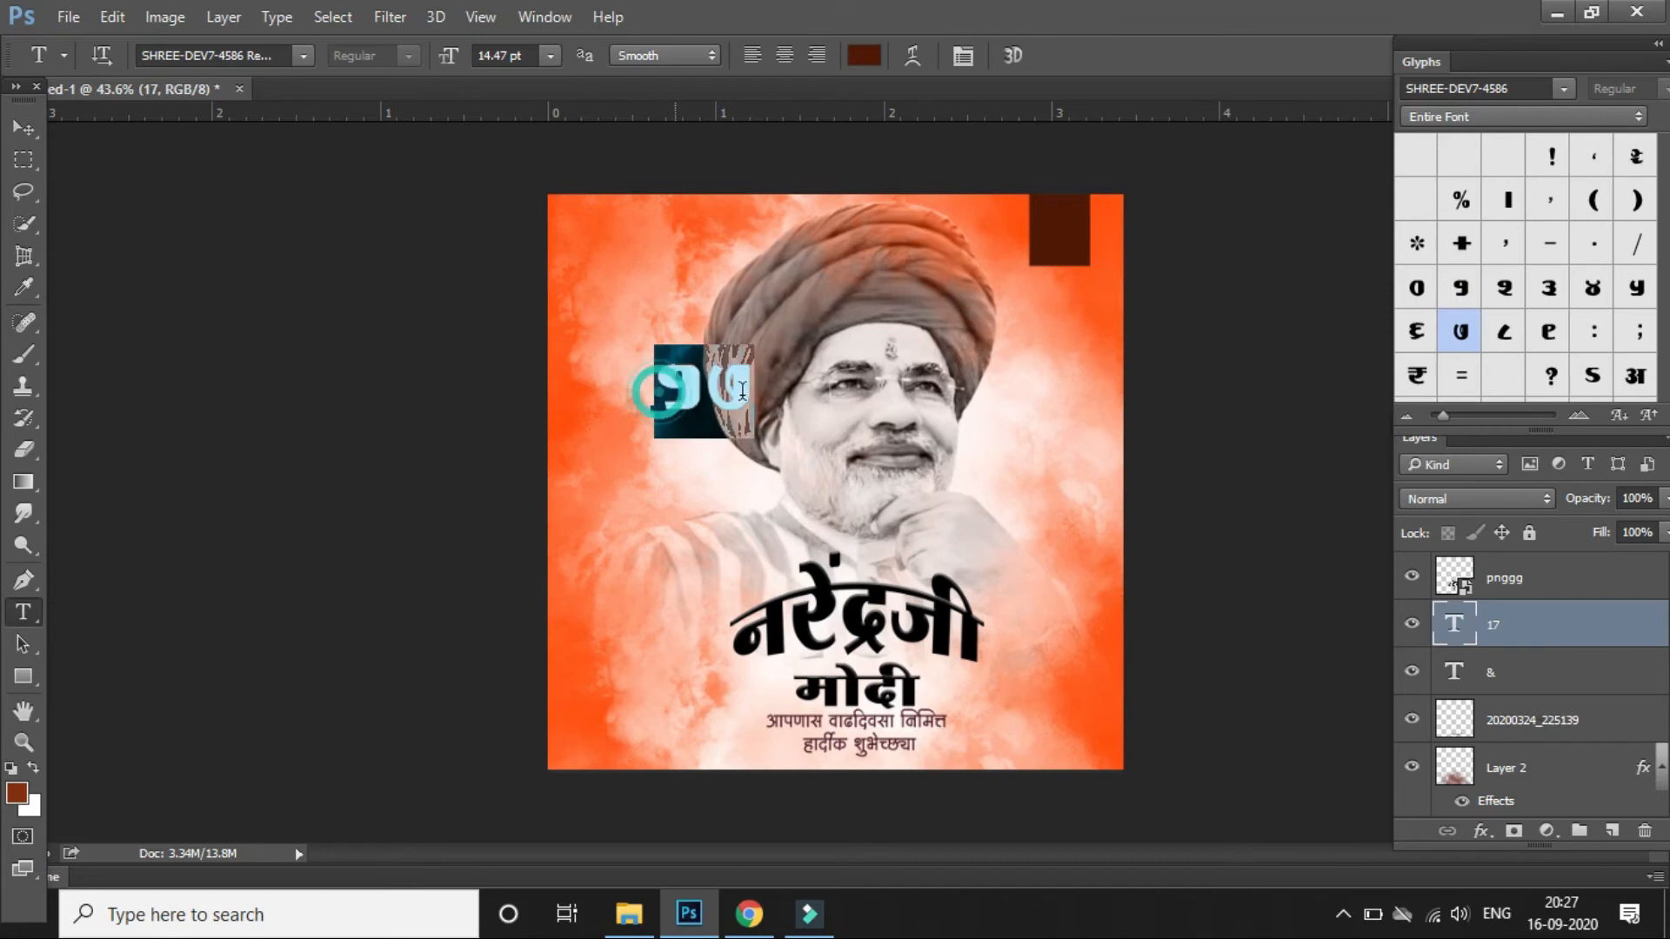
{"action": "left_click", "coordinate": [864, 54]}
{"action": "type", "text": "ffffff"}
{"action": "left_click", "coordinate": [1051, 192]}
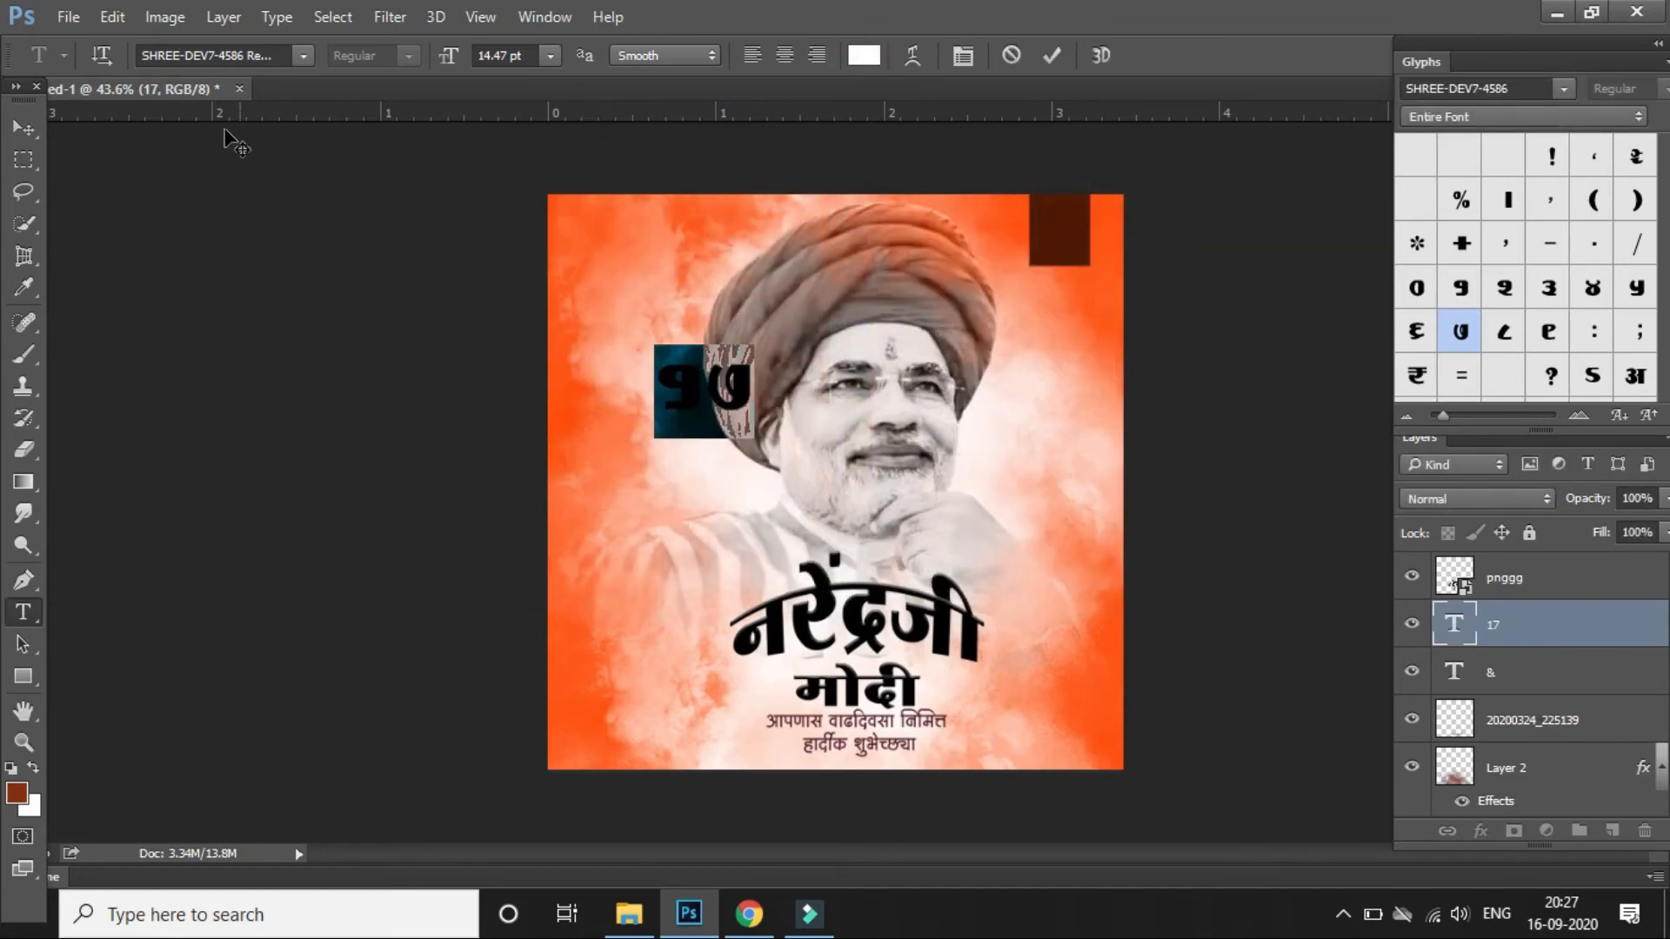
{"action": "left_click", "coordinate": [1052, 55]}
- Scale down the १७ text and place it in the upper part of the brown corner block
{"action": "key", "text": "ctrl+t"}
{"action": "left_click_drag", "start_coordinate": [703, 386], "coordinate": [1013, 266]}
{"action": "left_click_drag", "start_coordinate": [1063, 316], "coordinate": [1059, 201]}
{"action": "left_click", "coordinate": [1112, 55]}
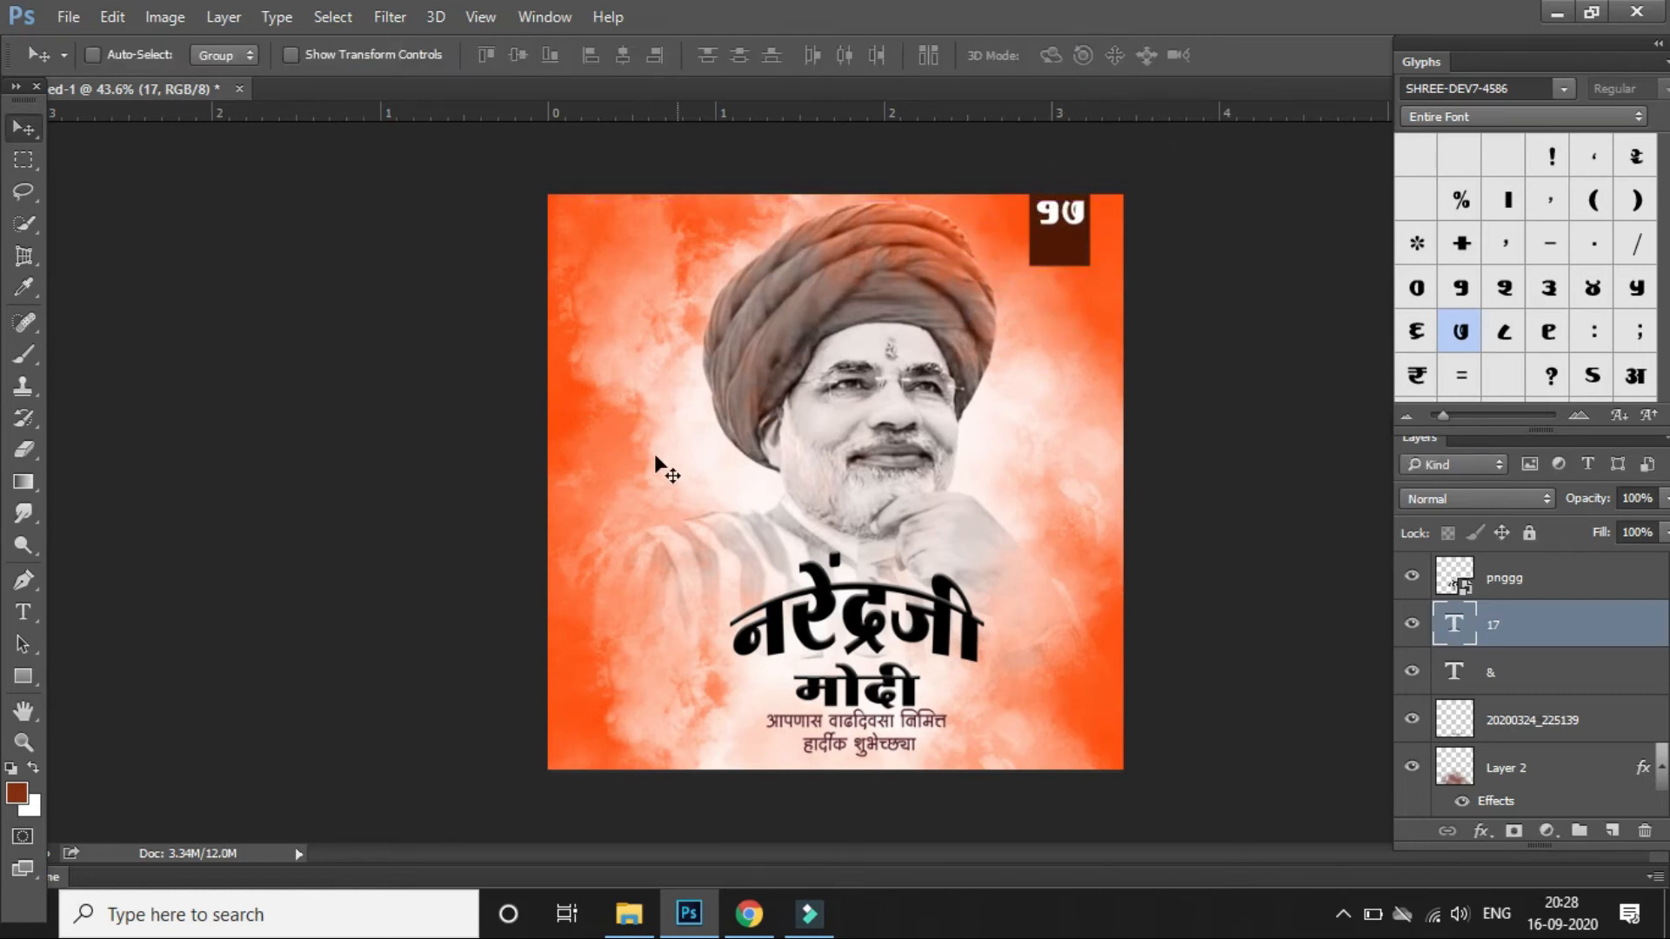
- Add a white text layer reading सप्टेंबर beside the portrait, composed from SHREE-DEV7-4586 glyphs
{"action": "left_click", "coordinate": [25, 611]}
{"action": "left_click", "coordinate": [1026, 479]}
{"action": "scroll", "coordinate": [1531, 348], "scroll_direction": "down", "scroll_amount": 5}
{"action": "scroll", "coordinate": [1548, 372], "scroll_direction": "down", "scroll_amount": 3}
{"action": "double_click", "coordinate": [1458, 330]}
{"action": "scroll", "coordinate": [1470, 340], "scroll_direction": "down", "scroll_amount": 5}
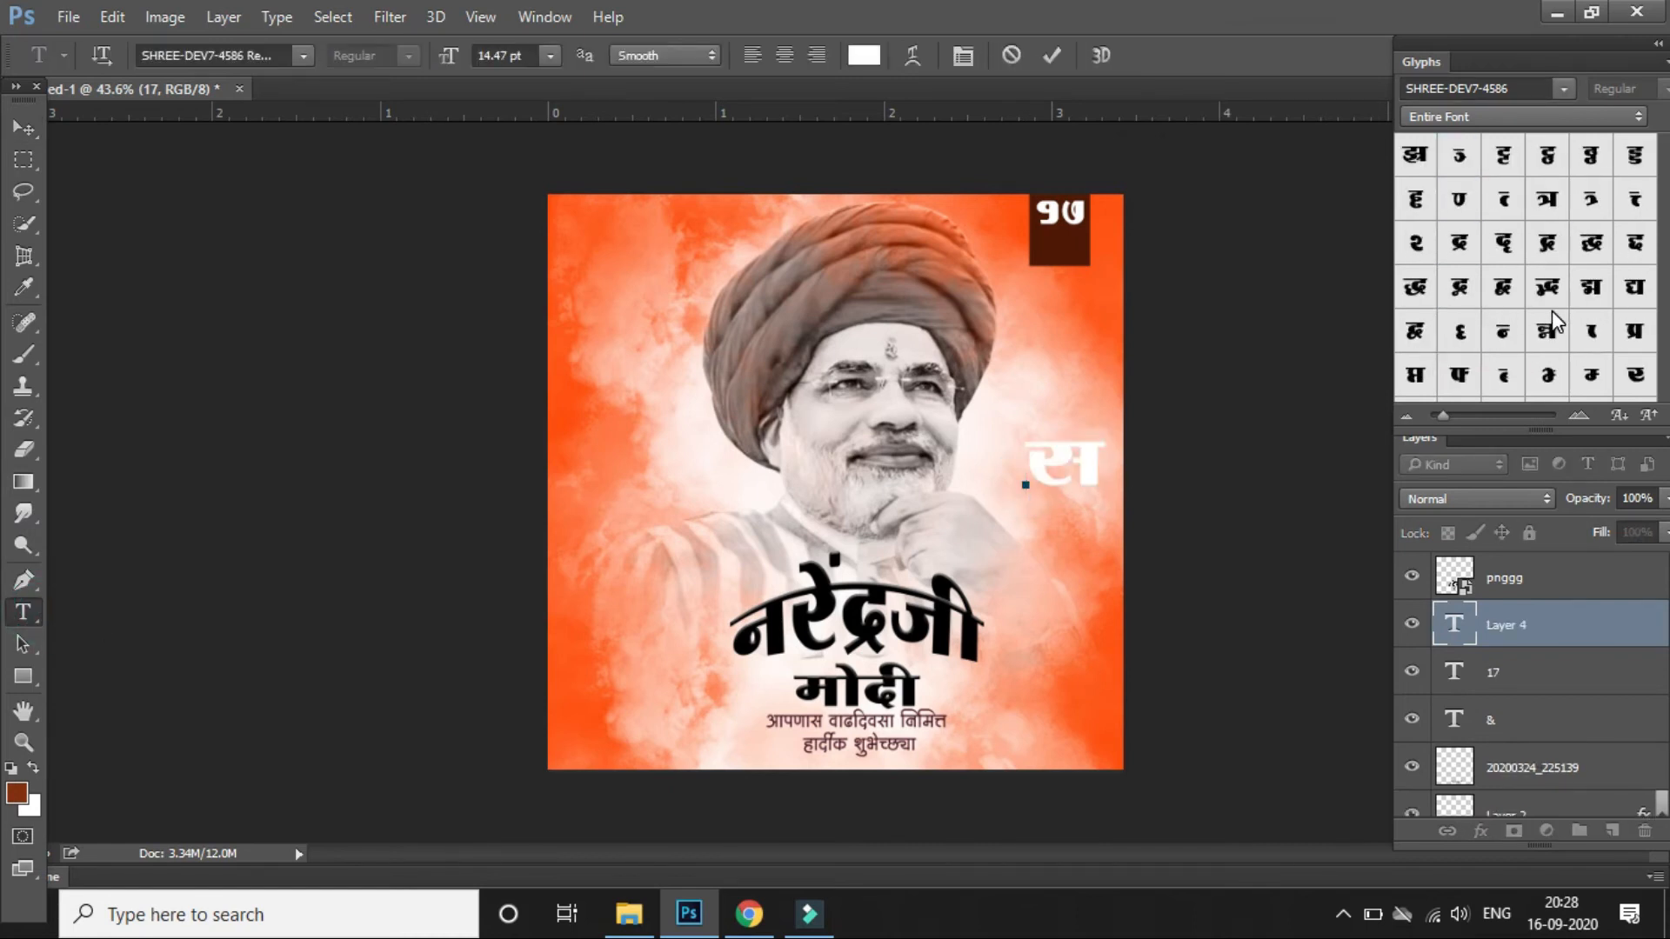
{"action": "double_click", "coordinate": [1588, 335]}
{"action": "scroll", "coordinate": [1570, 322], "scroll_direction": "down", "scroll_amount": 5}
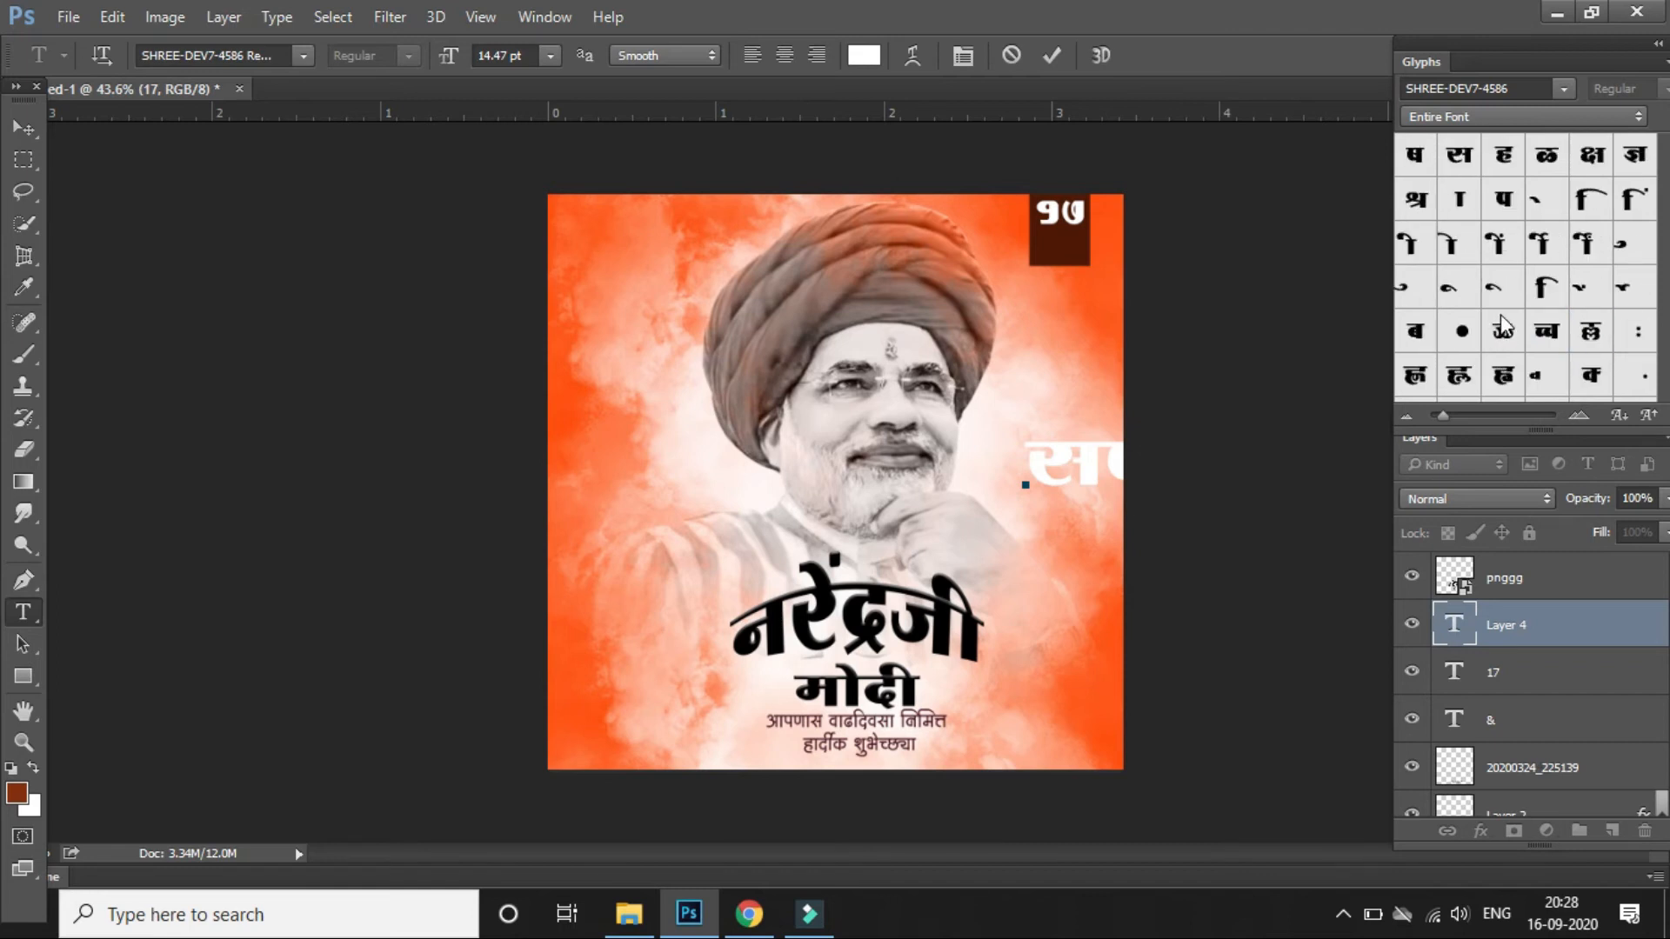
{"action": "scroll", "coordinate": [1562, 311], "scroll_direction": "down", "scroll_amount": 5}
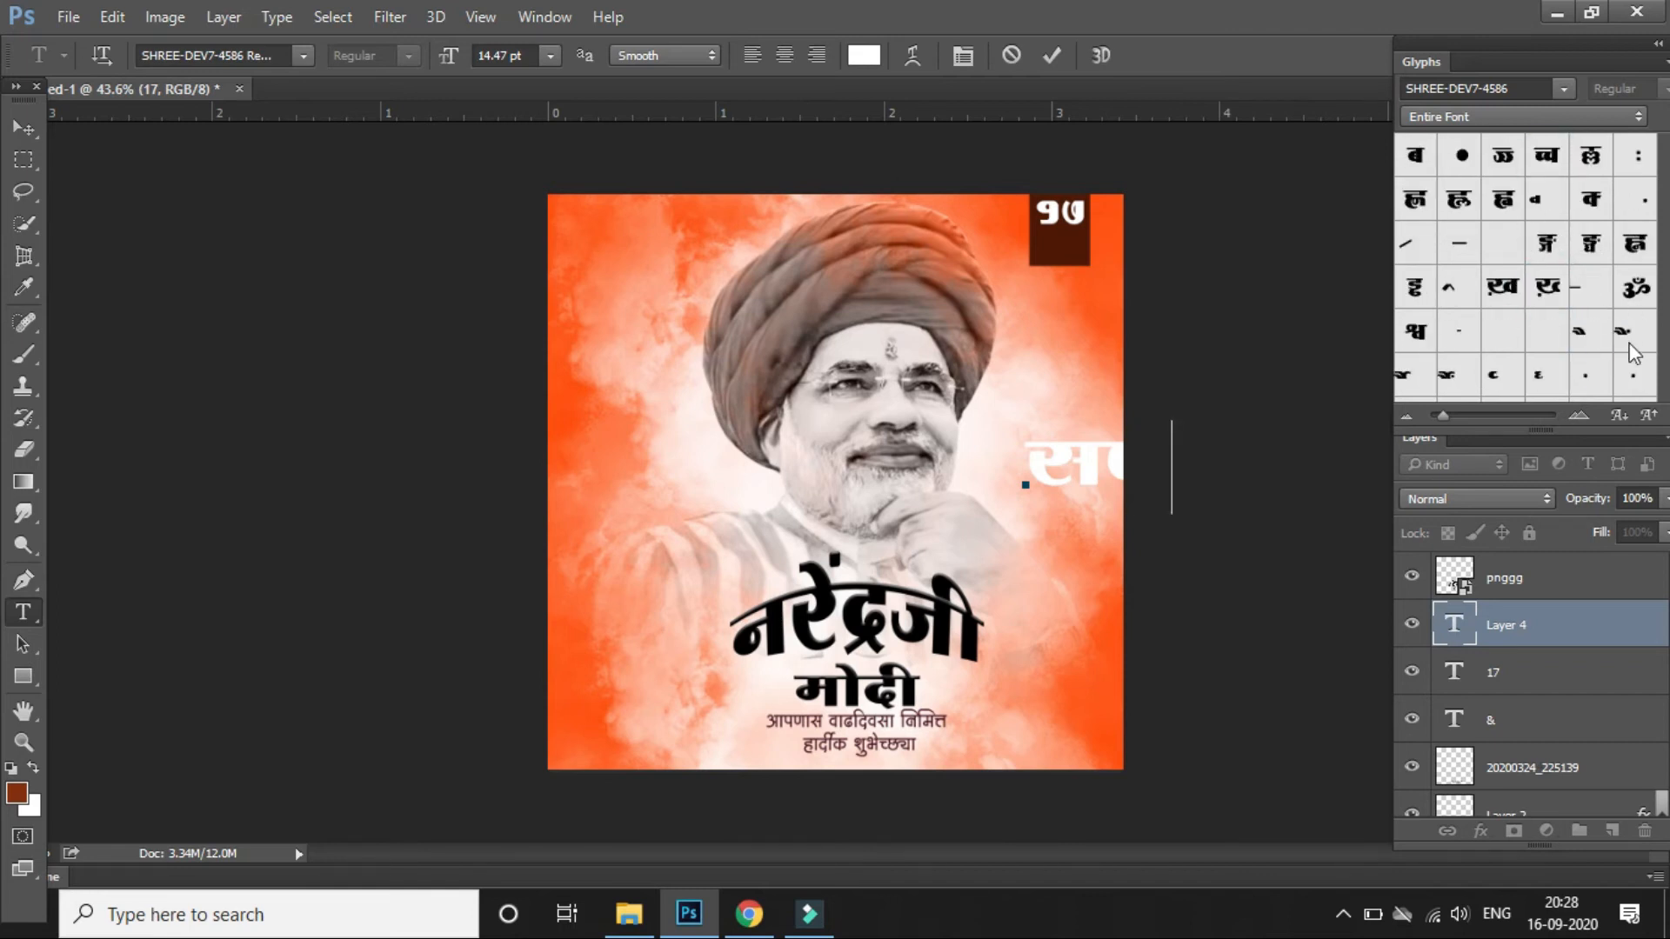
{"action": "scroll", "coordinate": [1507, 300], "scroll_direction": "down", "scroll_amount": 3}
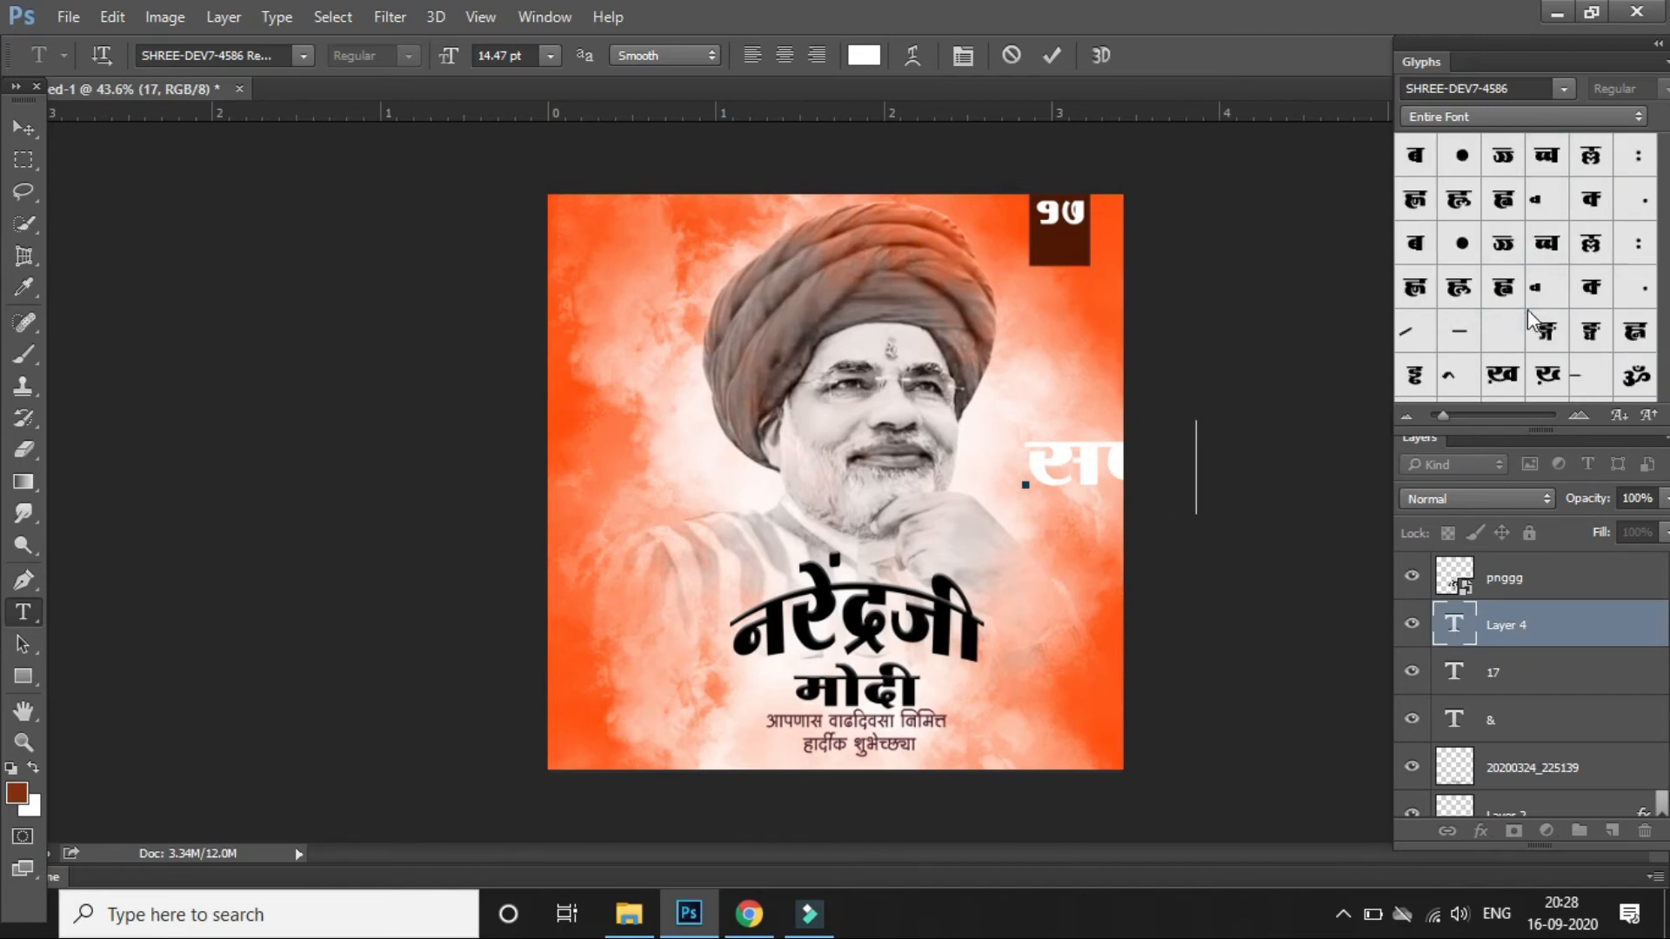
{"action": "double_click", "coordinate": [1462, 202]}
{"action": "left_click", "coordinate": [1053, 55]}
- Scale down the सप्टेंबर text and fit it inside the brown corner block beneath the १७
{"action": "key", "text": "ctrl+t"}
{"action": "left_click_drag", "start_coordinate": [1108, 458], "coordinate": [1061, 471]}
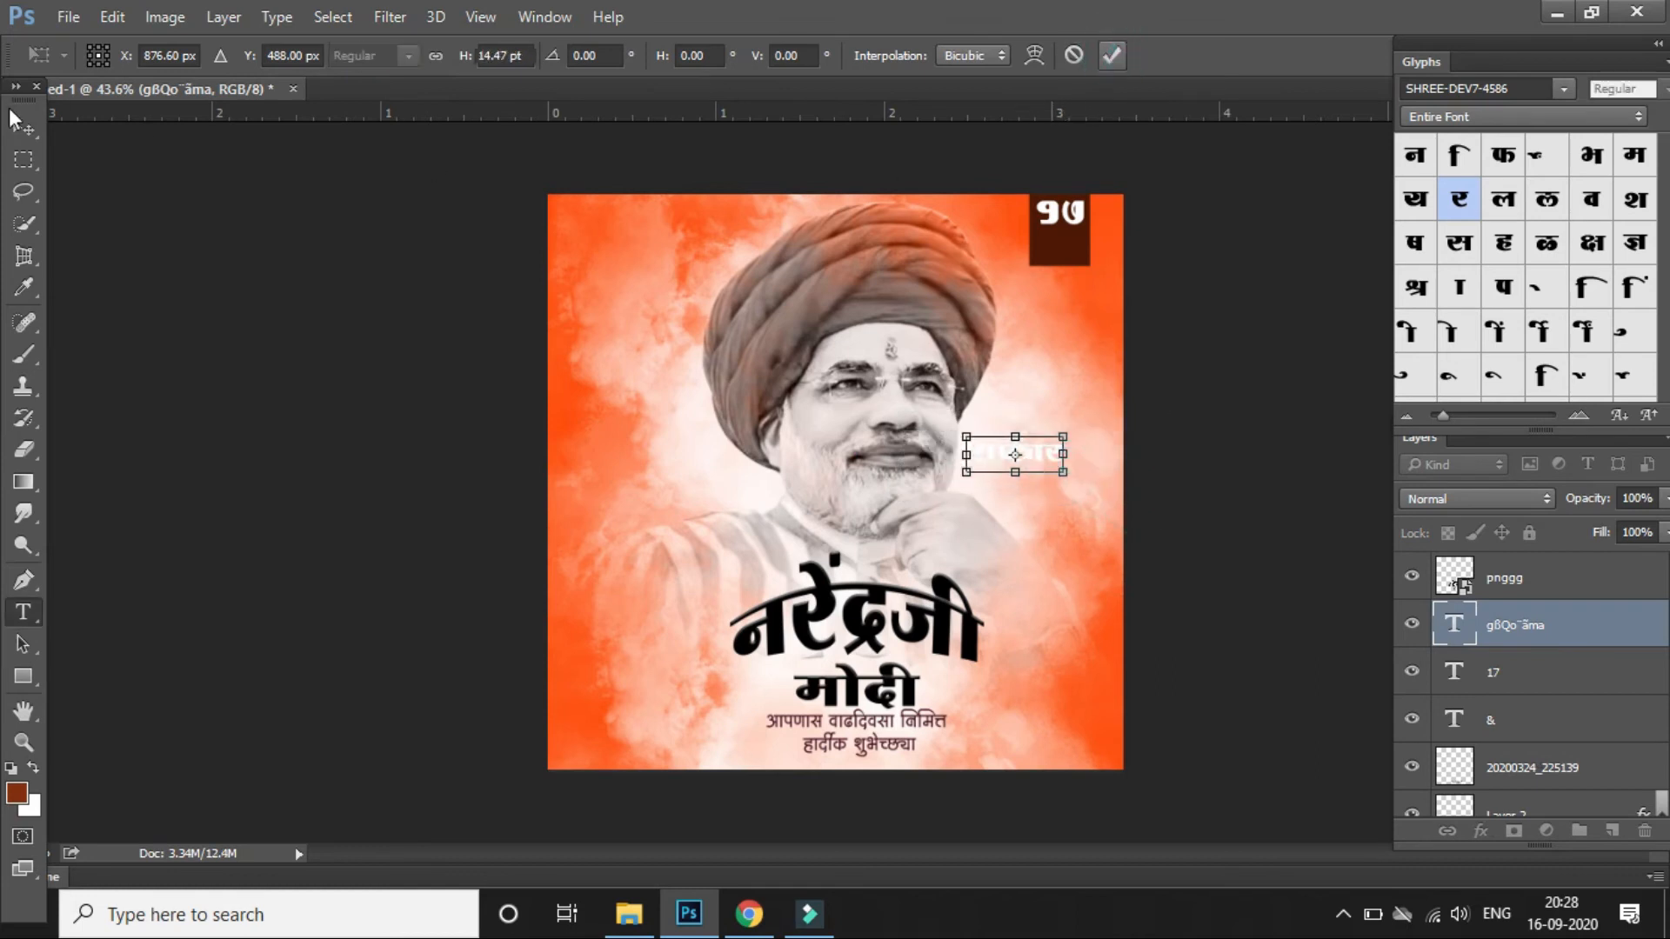
{"action": "left_click", "coordinate": [1112, 56]}
{"action": "left_click_drag", "start_coordinate": [1015, 414], "coordinate": [1057, 181]}
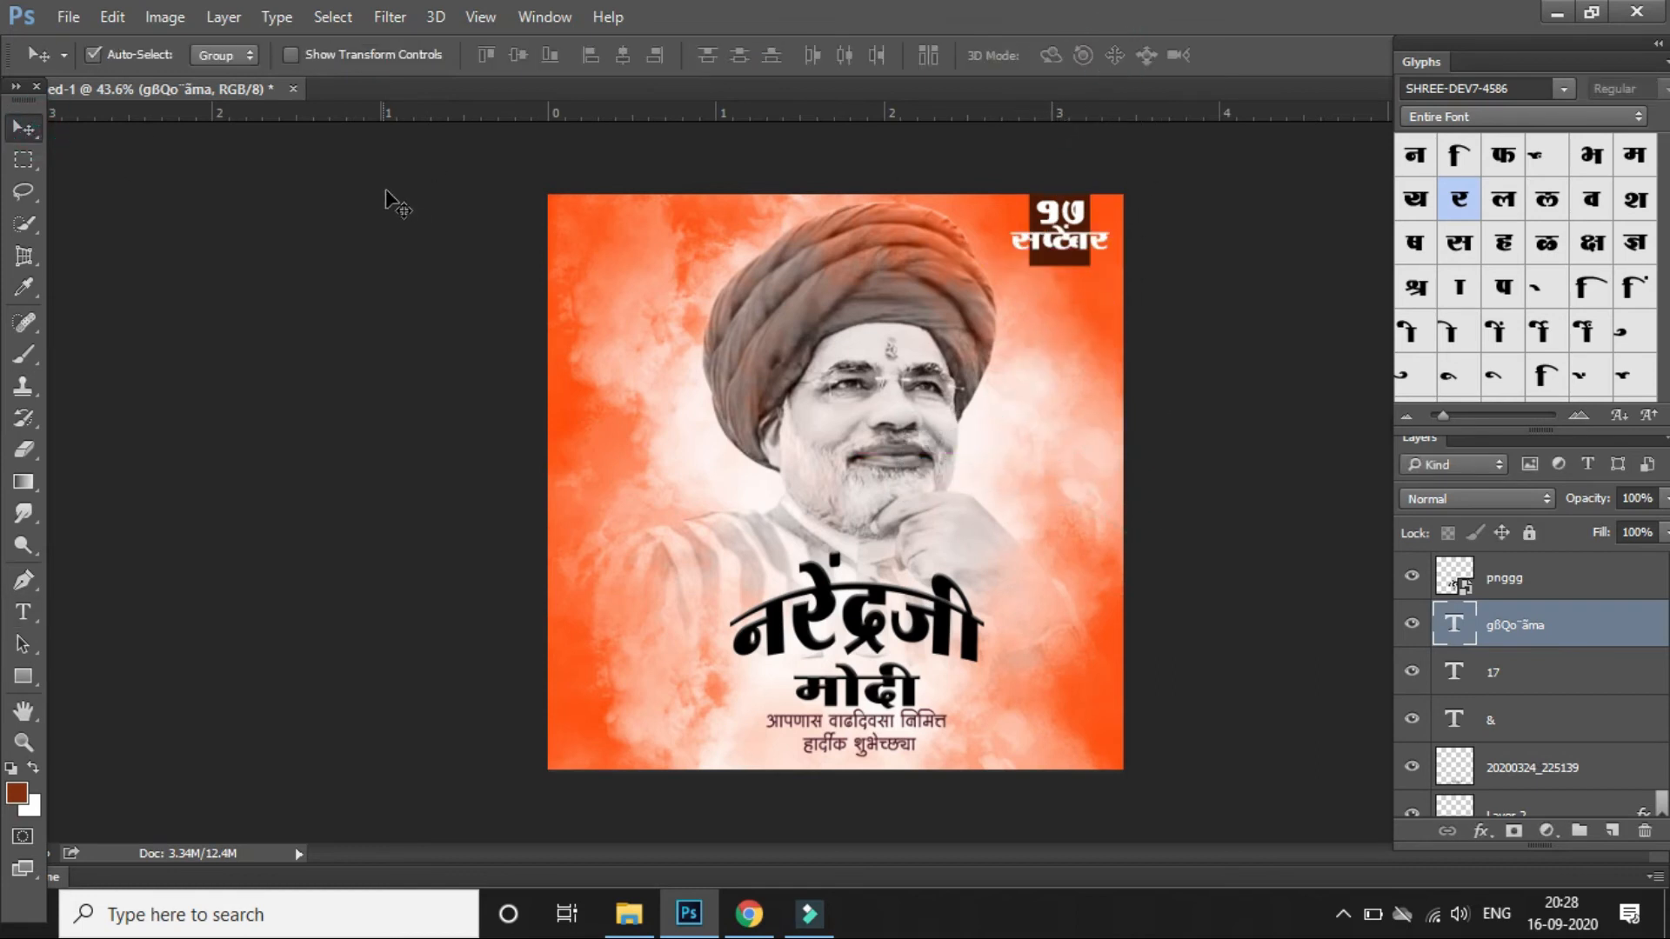
{"action": "key", "text": "ctrl+t"}
{"action": "left_click_drag", "start_coordinate": [1113, 263], "coordinate": [1046, 215]}
{"action": "left_click", "coordinate": [1112, 56]}
- Nudge the १७ text layer slightly downward within the brown block
{"action": "left_click", "coordinate": [1553, 665]}
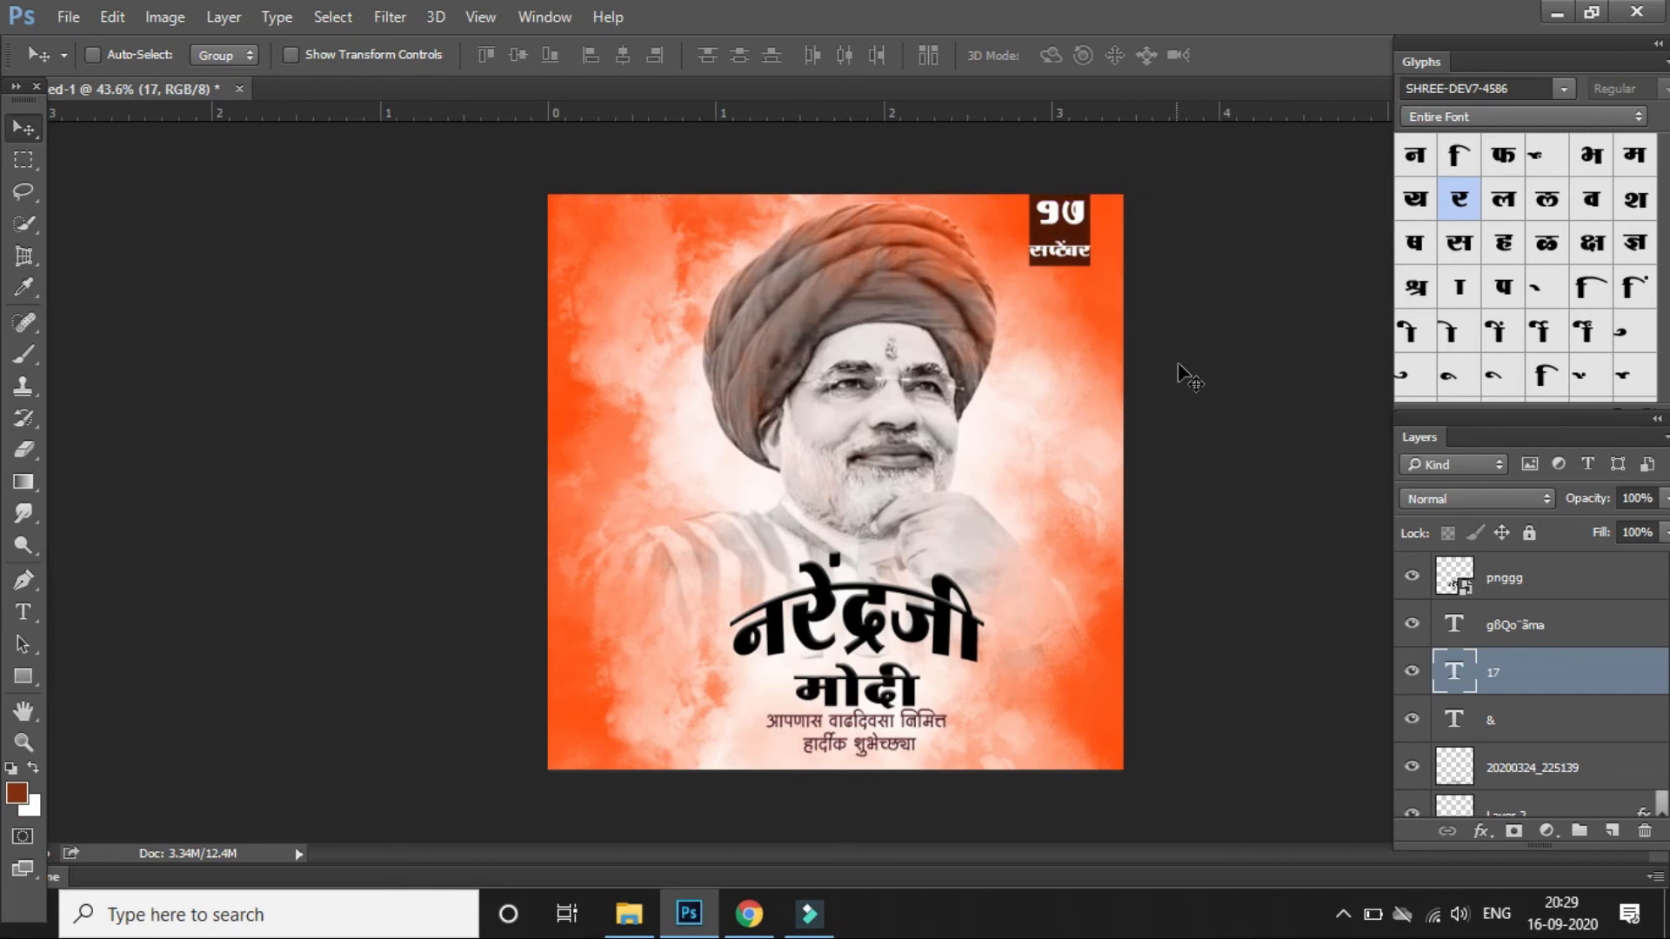
{"action": "scroll", "coordinate": [1009, 252], "scroll_direction": "up", "scroll_amount": 4}
{"action": "scroll", "coordinate": [1007, 248], "scroll_direction": "up", "scroll_amount": 5}
{"action": "left_click_drag", "start_coordinate": [1034, 280], "coordinate": [1036, 297]}
{"action": "scroll", "coordinate": [670, 290], "scroll_direction": "down", "scroll_amount": 5}
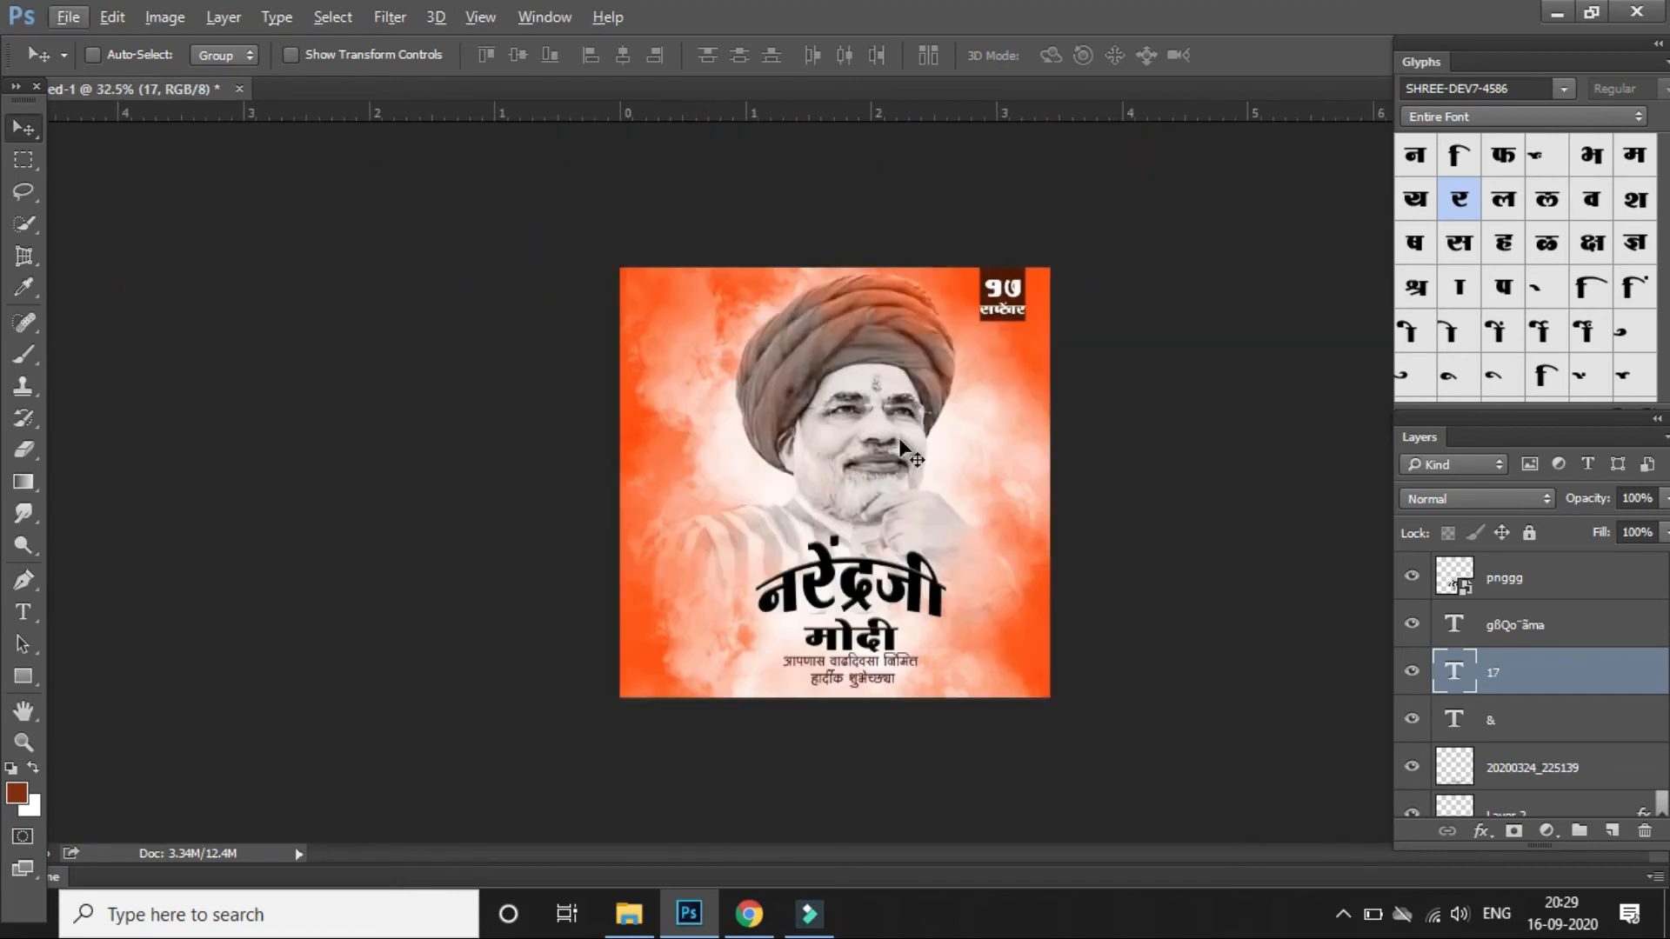
- Draw a rectangle of about 851 by 980 px around the portrait with no fill and a black 1.19 pt stroke
{"action": "left_click", "coordinate": [28, 679]}
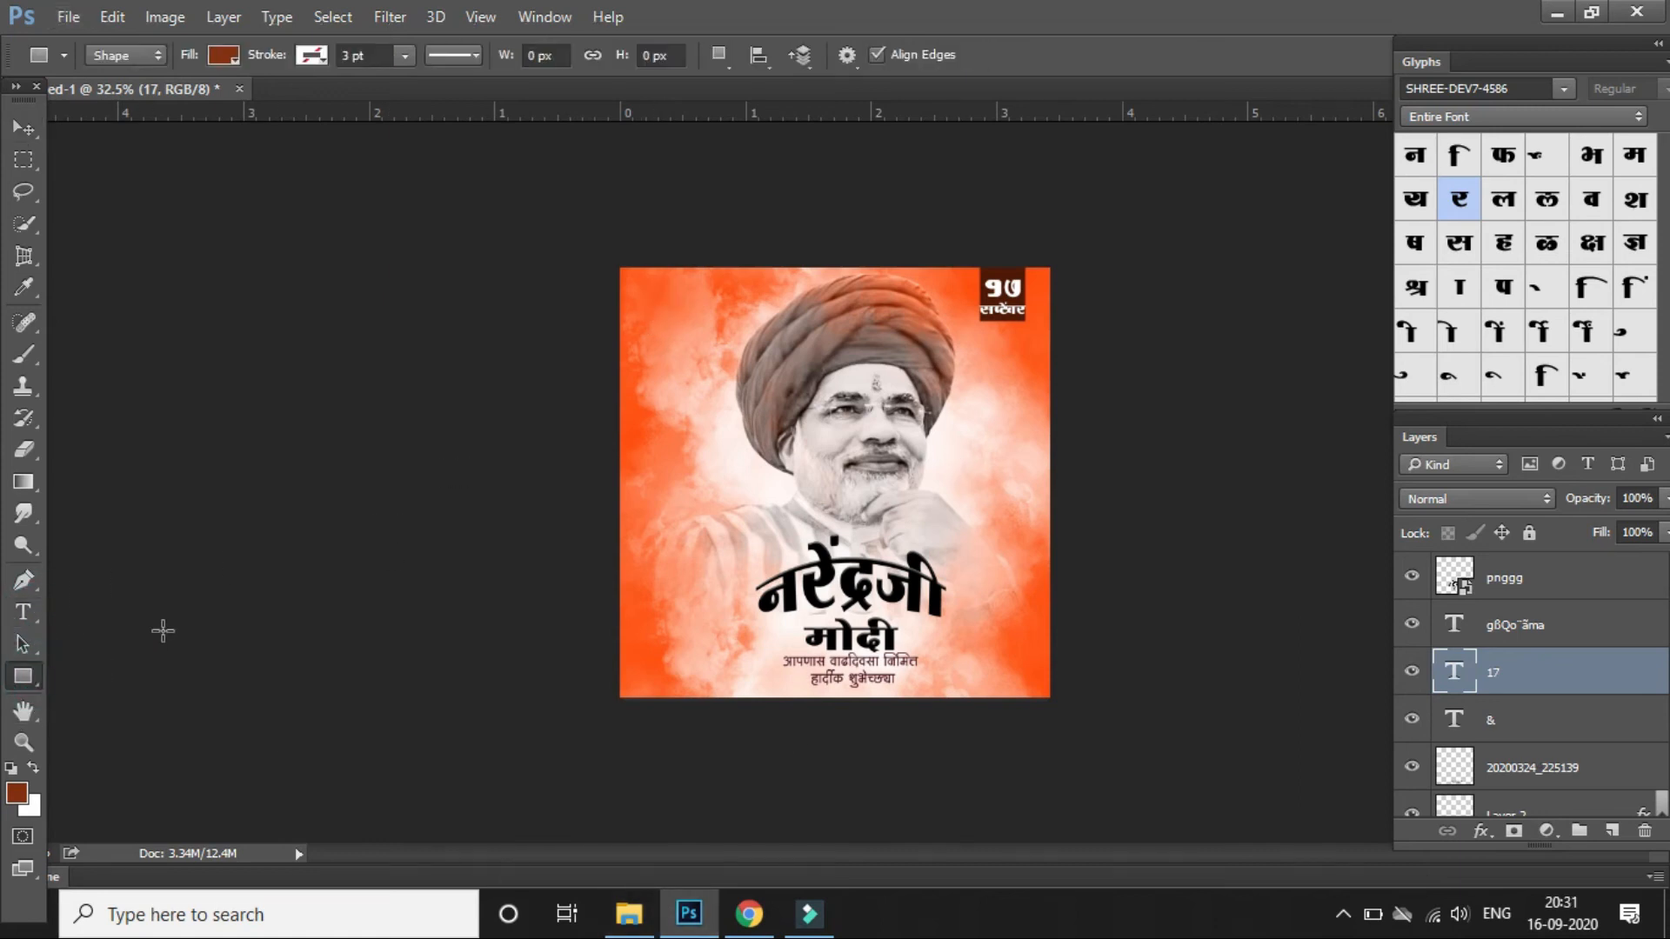
{"action": "left_click_drag", "start_coordinate": [669, 287], "coordinate": [1007, 673]}
{"action": "left_click", "coordinate": [1223, 362]}
{"action": "left_click", "coordinate": [1240, 408]}
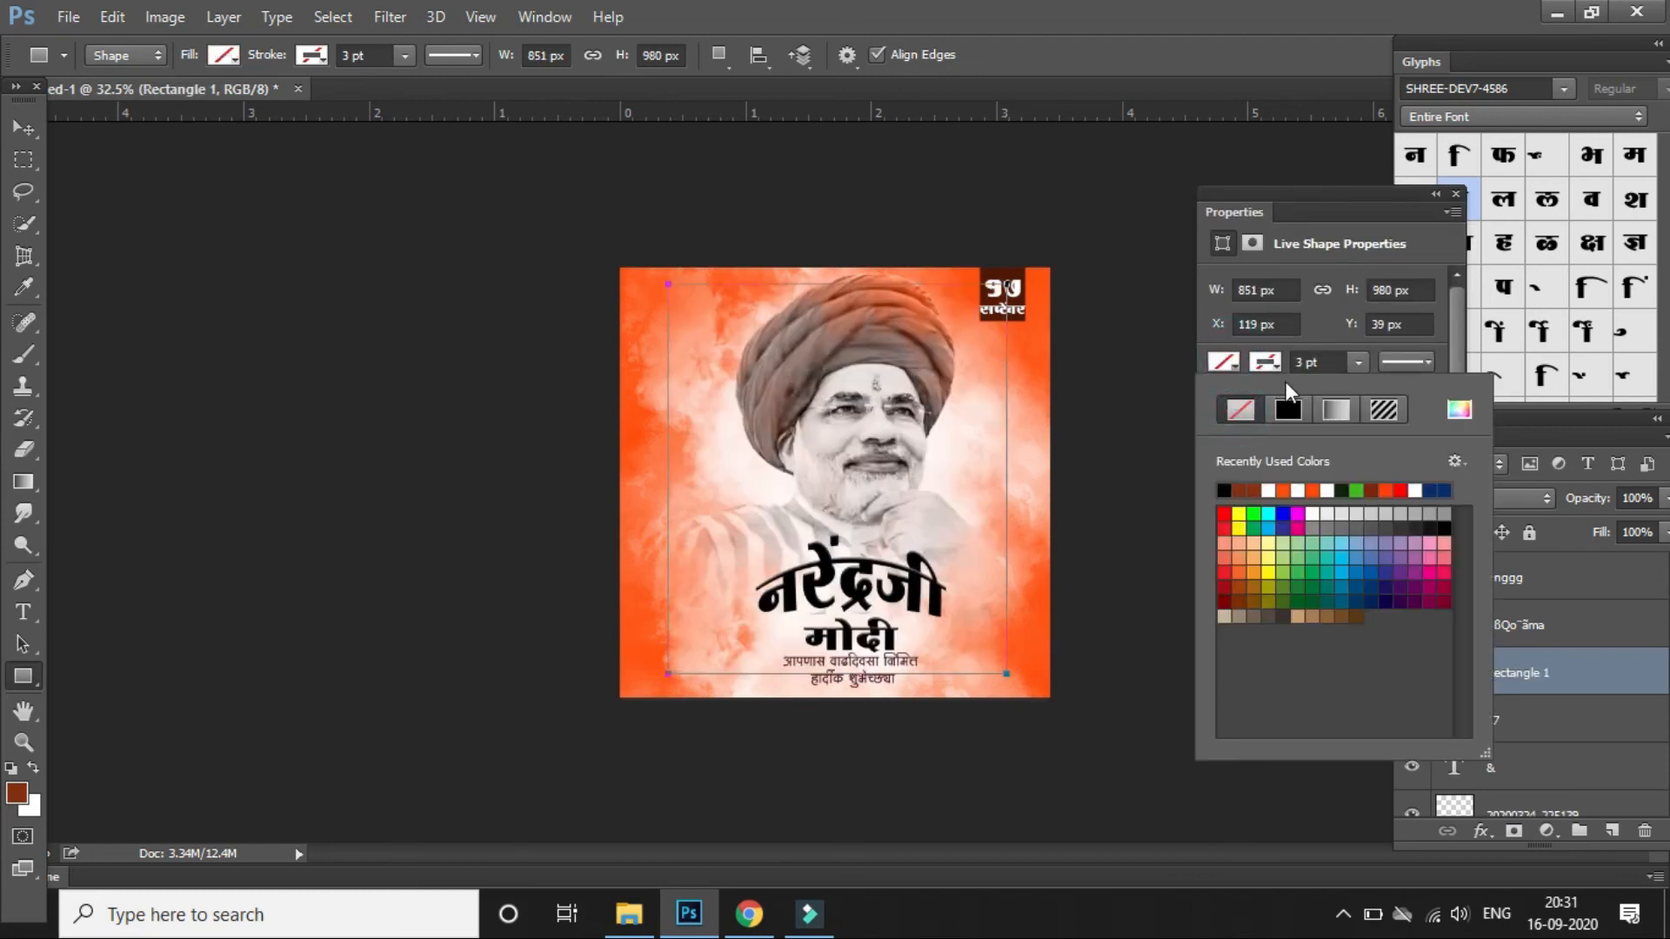
{"action": "left_click", "coordinate": [1357, 363]}
{"action": "left_click_drag", "start_coordinate": [1349, 386], "coordinate": [1355, 391]}
{"action": "left_click", "coordinate": [1437, 195]}
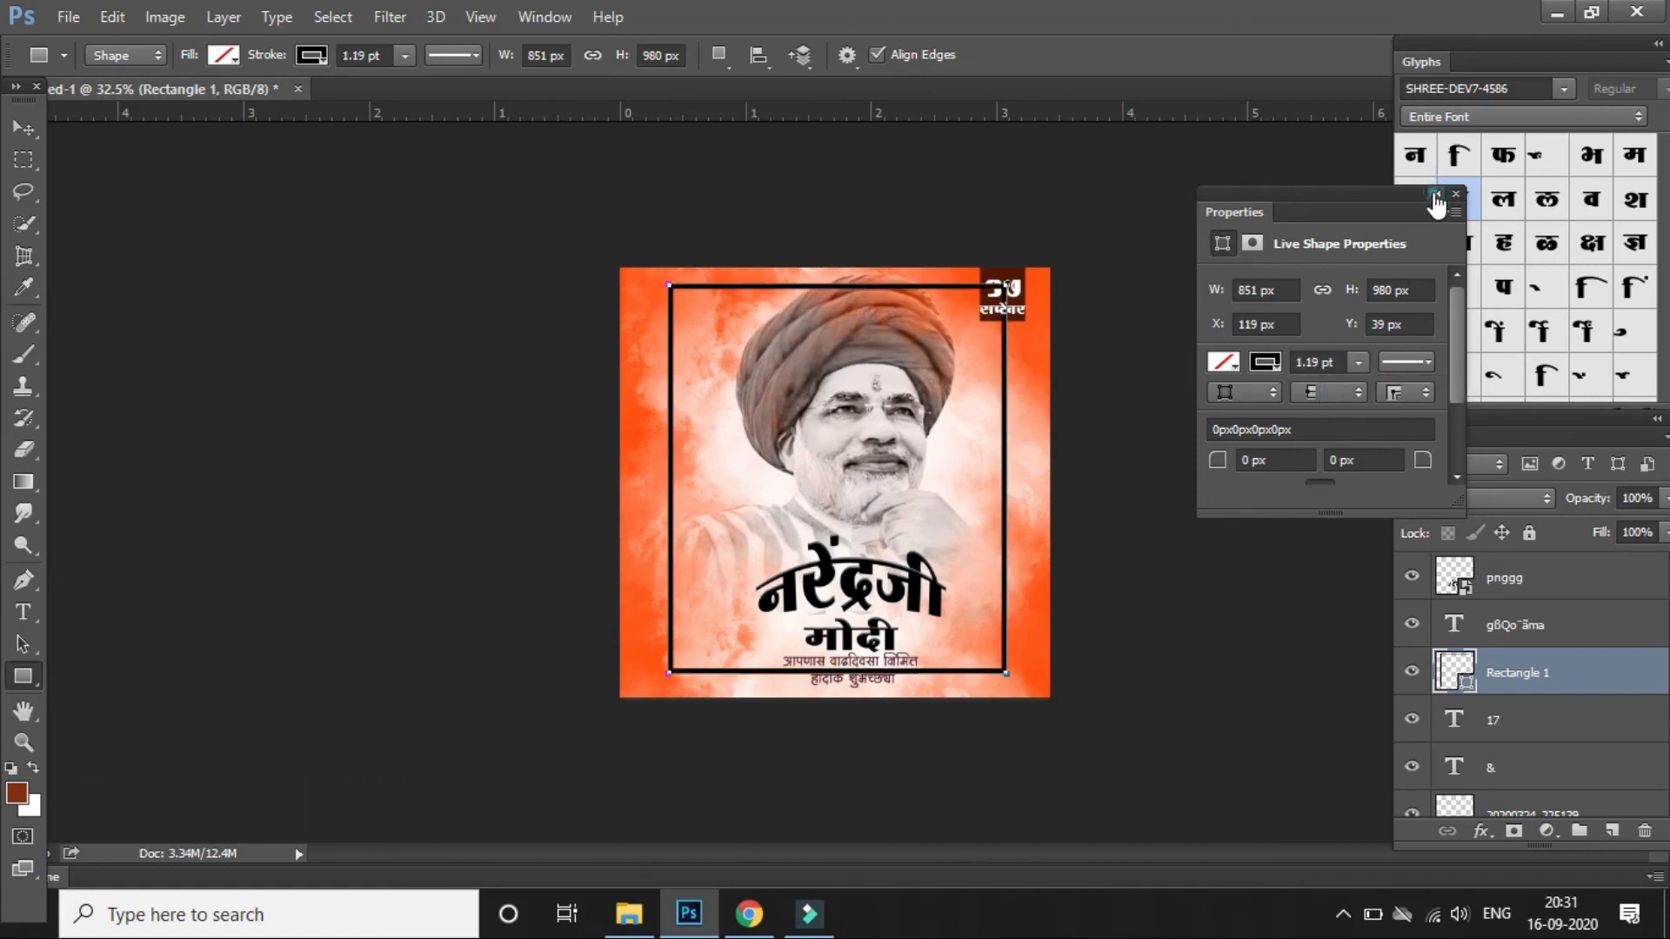
{"action": "left_click", "coordinate": [1436, 194]}
{"action": "left_click", "coordinate": [1311, 194]}
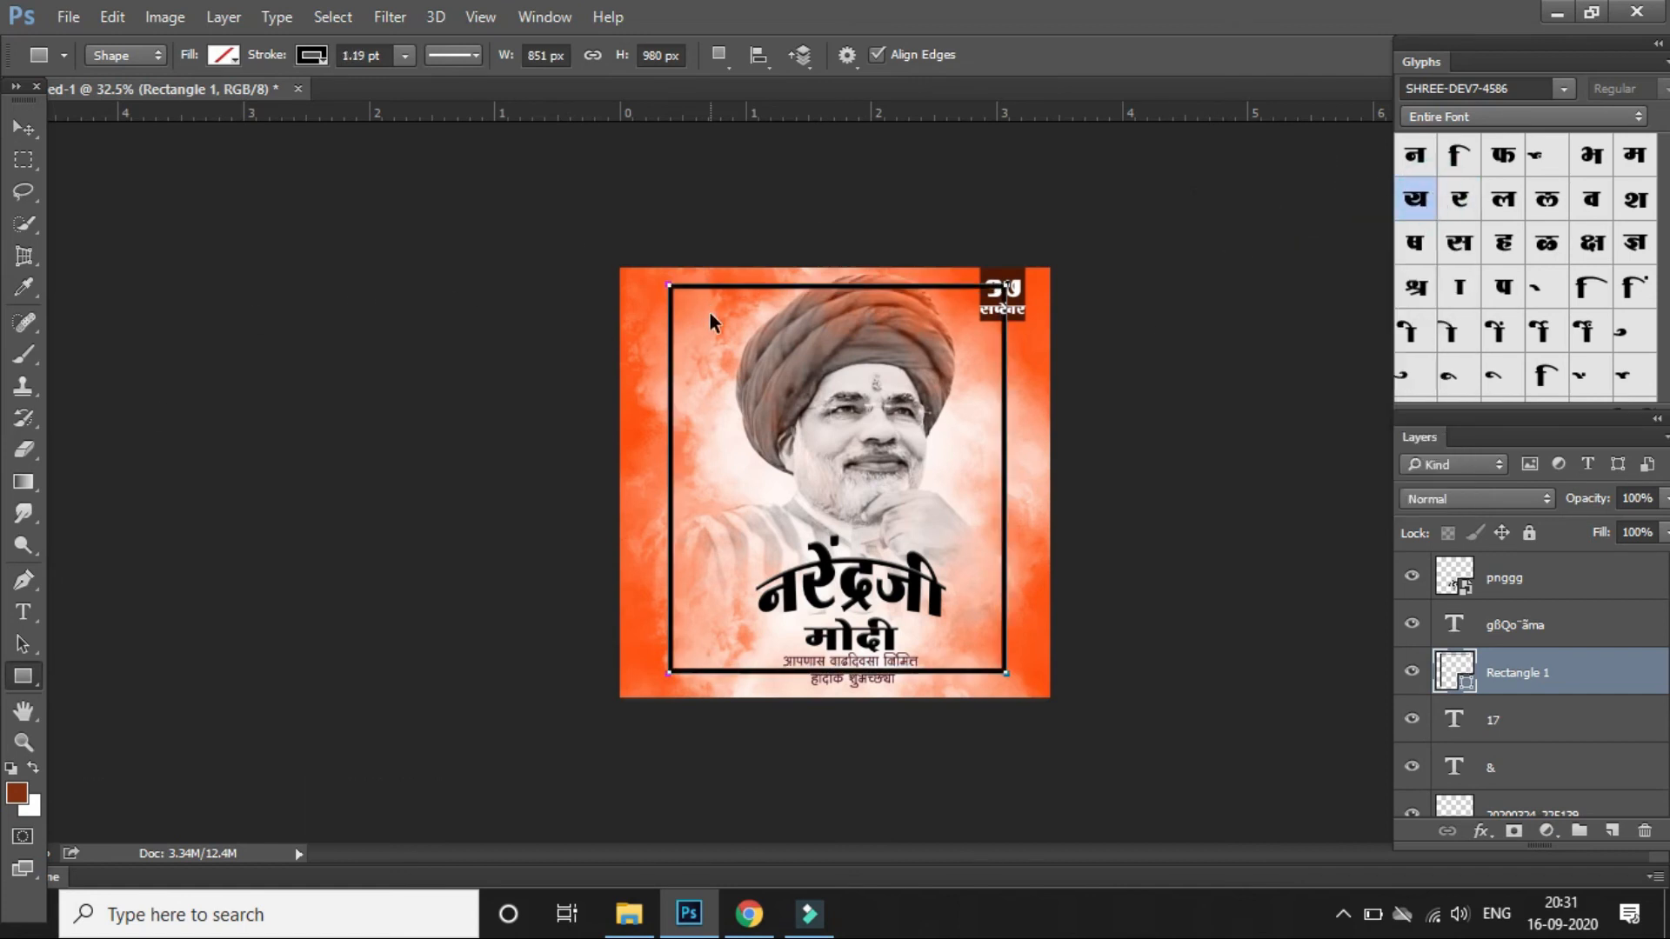
- Warp the rectangle by pulling its four corners outward past the poster's corners so its sides curve inward
{"action": "key", "text": "ctrl+t"}
{"action": "left_click", "coordinate": [866, 55]}
{"action": "left_click_drag", "start_coordinate": [669, 672], "coordinate": [638, 702]}
{"action": "left_click_drag", "start_coordinate": [1006, 674], "coordinate": [1054, 715]}
{"action": "left_click_drag", "start_coordinate": [669, 284], "coordinate": [630, 256]}
{"action": "left_click_drag", "start_coordinate": [1007, 284], "coordinate": [1032, 245]}
{"action": "left_click", "coordinate": [959, 55]}
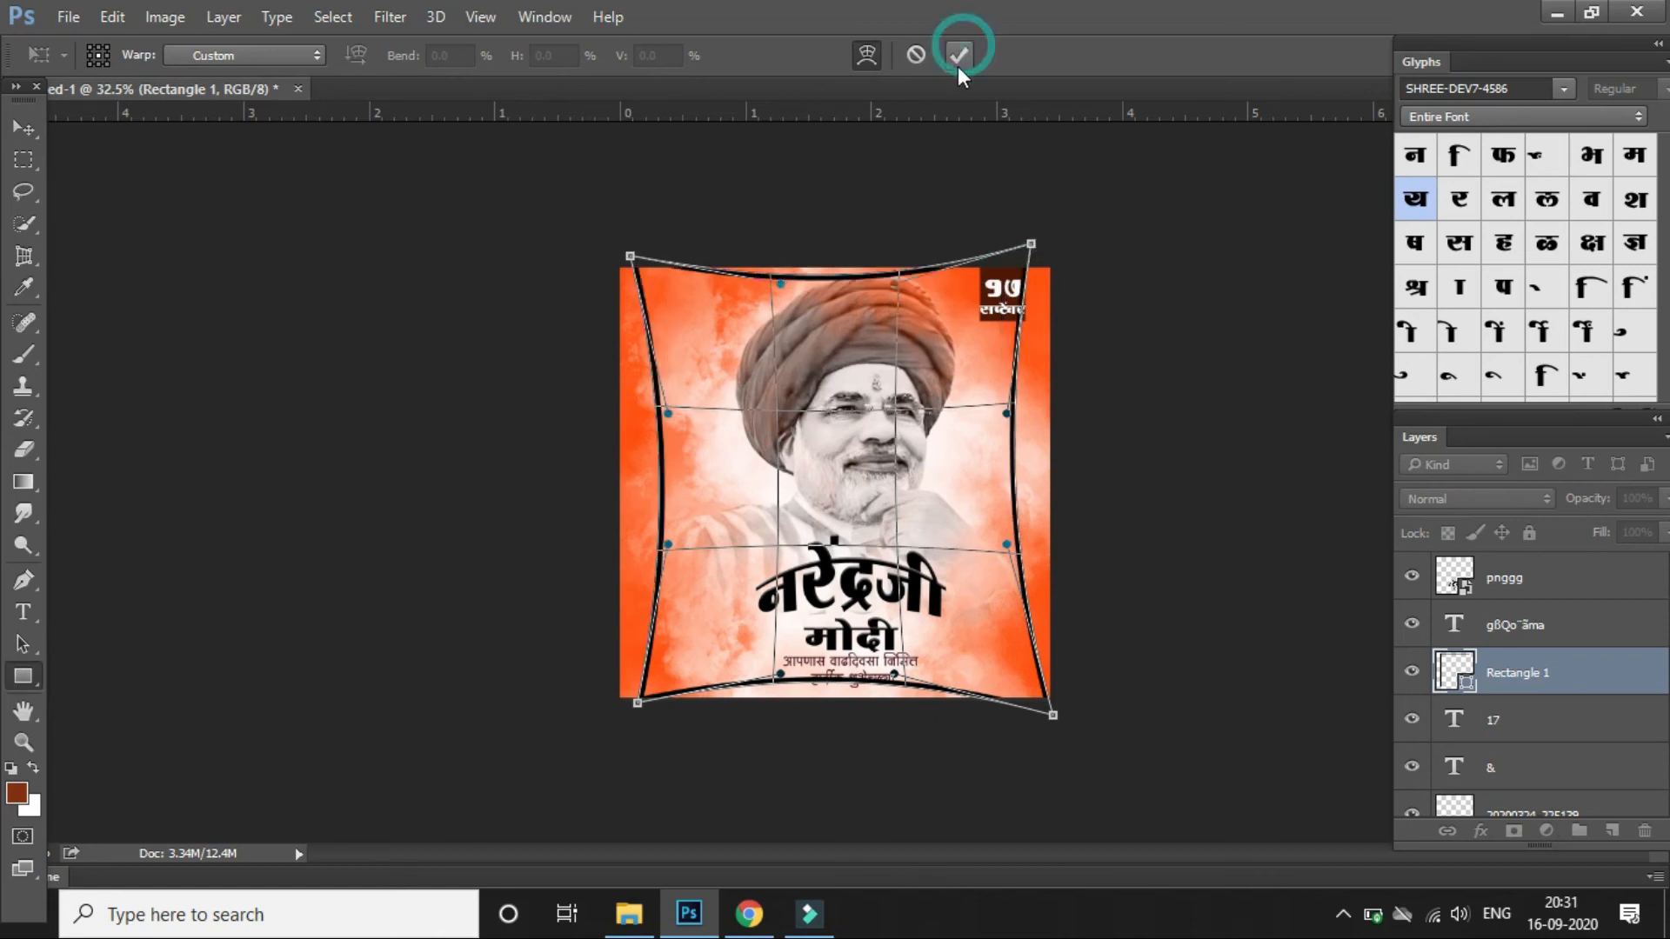
{"action": "left_click", "coordinate": [774, 357]}
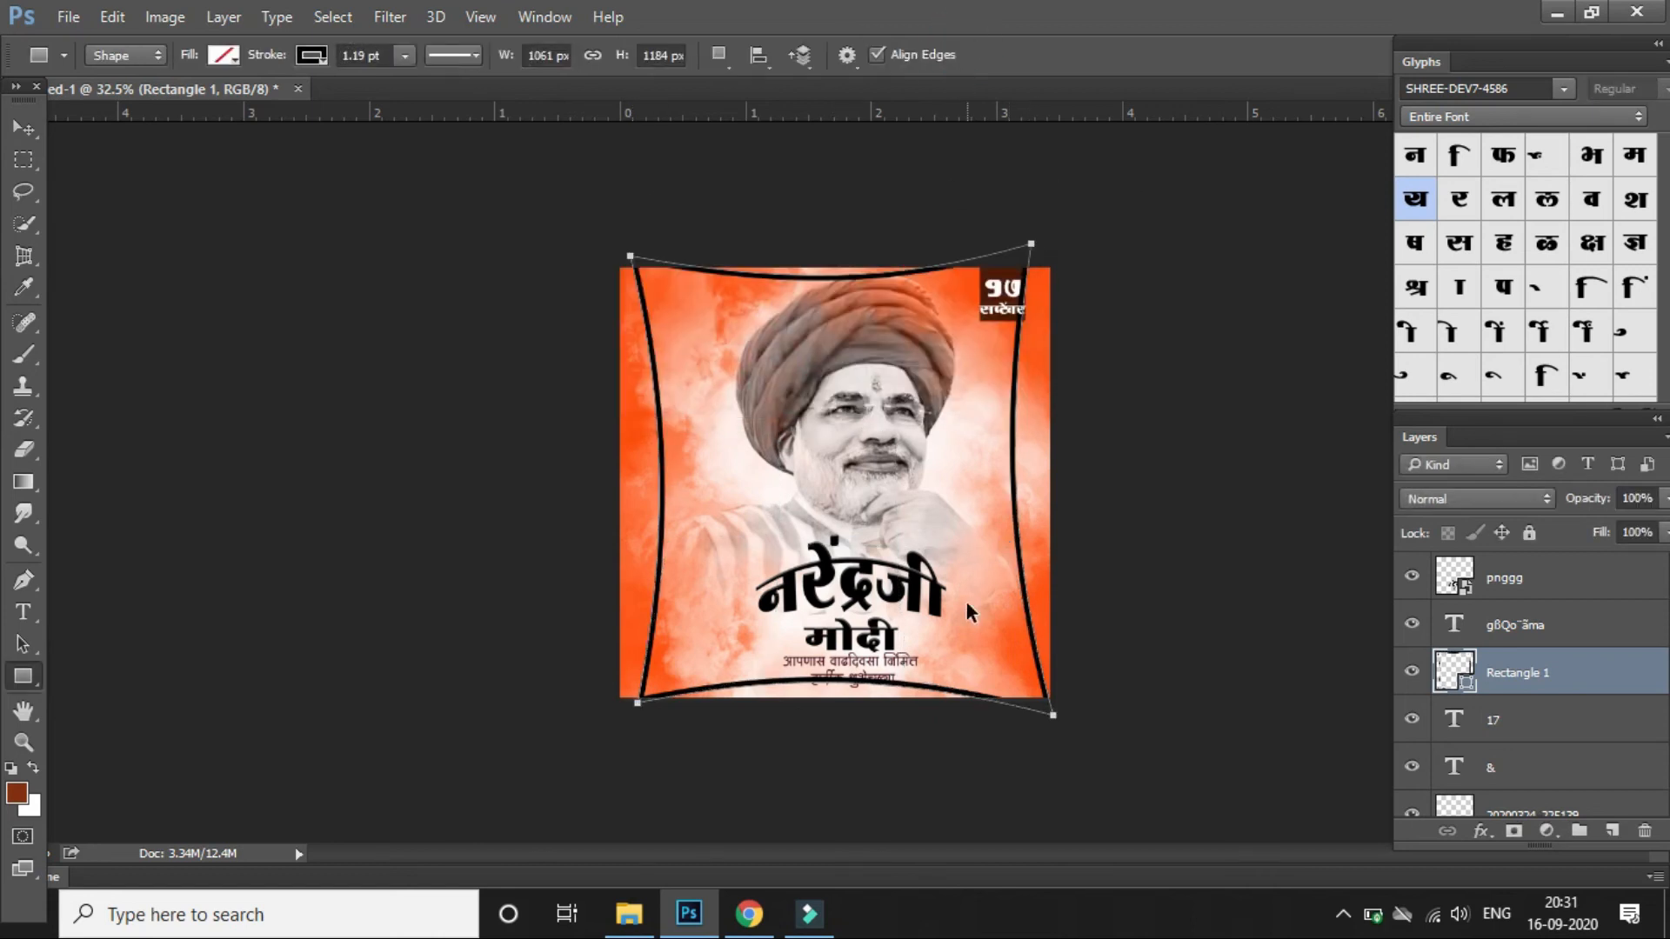
- Resize and reposition the curved frame with Free Transform so its corners meet the poster's top and bottom edges
{"action": "key", "text": "ctrl+t"}
{"action": "mouse_move", "coordinate": [1054, 722]}
{"action": "left_mouse_down"}
{"action": "mouse_move", "coordinate": [1042, 683]}
{"action": "mouse_move", "coordinate": [1025, 700]}
{"action": "mouse_move", "coordinate": [1055, 731]}
{"action": "left_mouse_up"}
{"action": "left_click", "coordinate": [957, 55]}
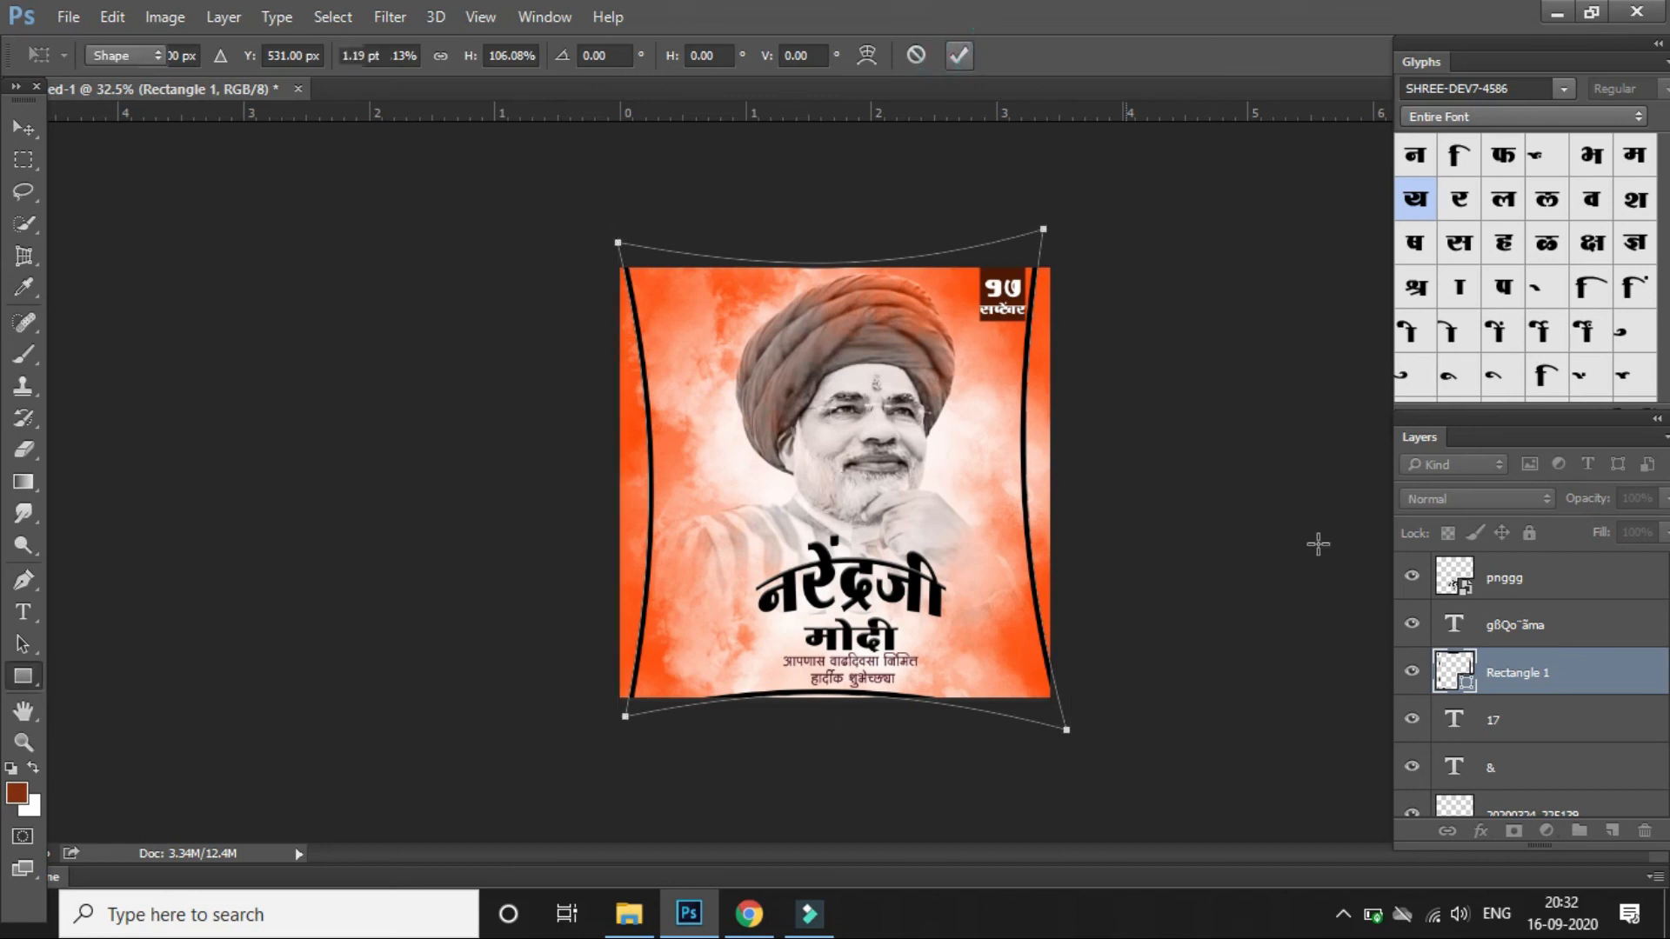
{"action": "left_click", "coordinate": [24, 128]}
{"action": "left_click_drag", "start_coordinate": [974, 446], "coordinate": [968, 447]}
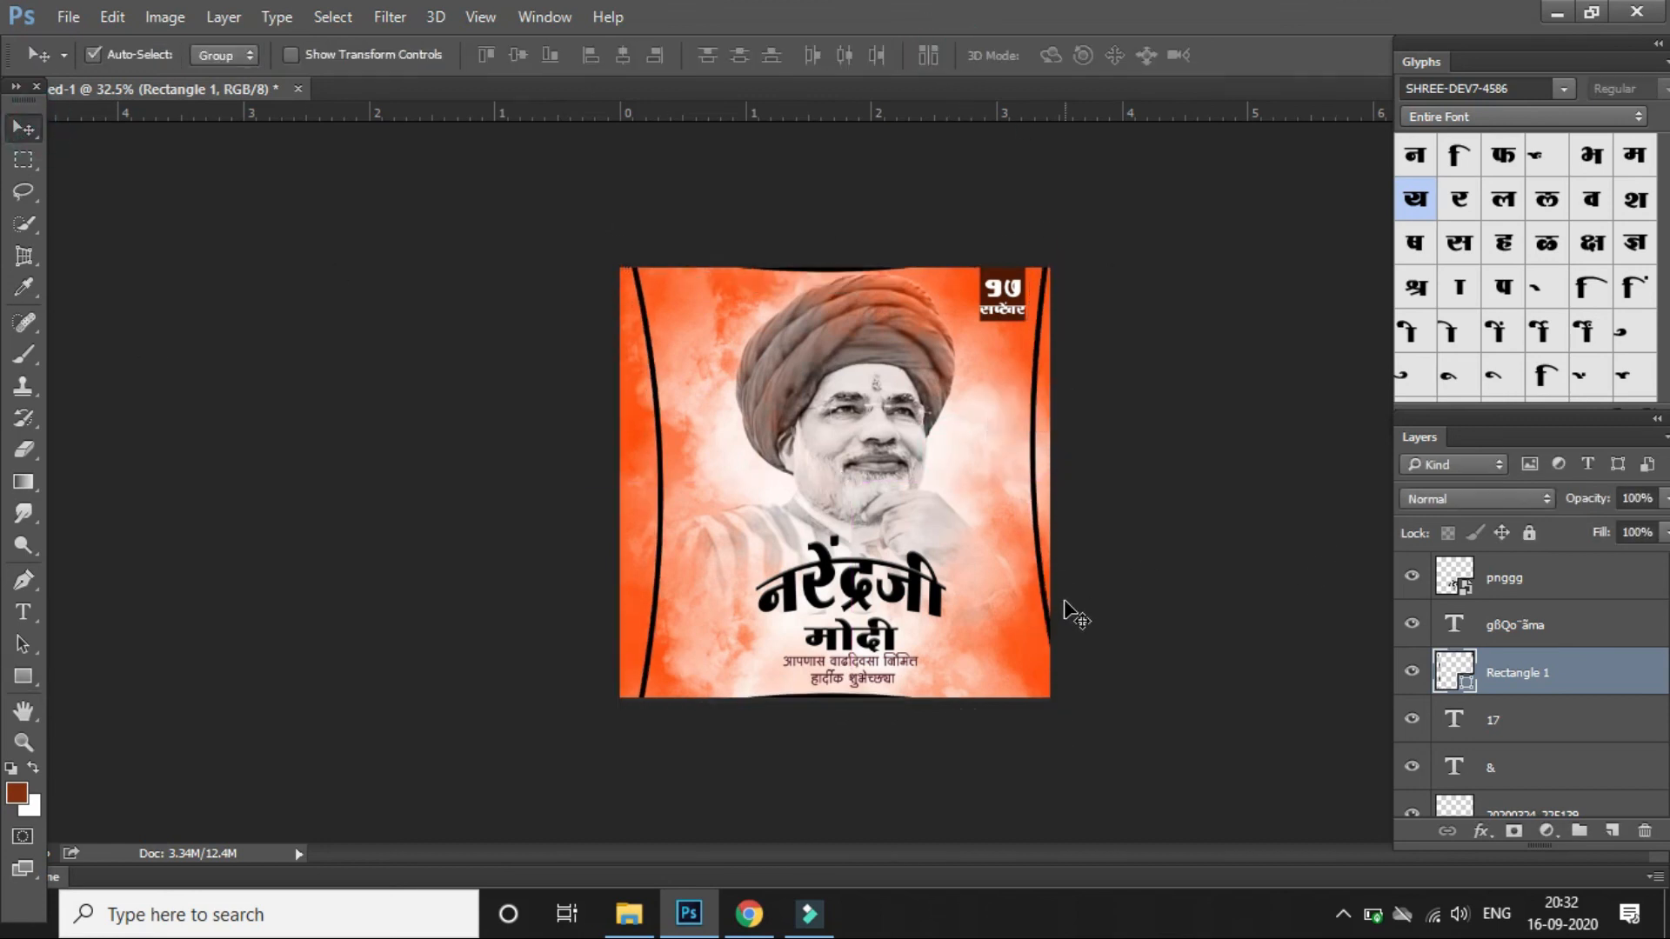
{"action": "key", "text": "ctrl+t"}
{"action": "mouse_move", "coordinate": [1063, 729]}
{"action": "left_mouse_down"}
{"action": "mouse_move", "coordinate": [1026, 692]}
{"action": "mouse_move", "coordinate": [1043, 722]}
{"action": "mouse_move", "coordinate": [1054, 709]}
{"action": "left_mouse_up"}
{"action": "left_click", "coordinate": [1111, 57]}
- Rasterize the frame, erase it where it crosses the turban, date block and greeting, and lower its opacity to 41%
{"action": "left_click", "coordinate": [23, 450]}
{"action": "left_click", "coordinate": [877, 266]}
{"action": "key", "text": "Return"}
{"action": "left_click", "coordinate": [1016, 263]}
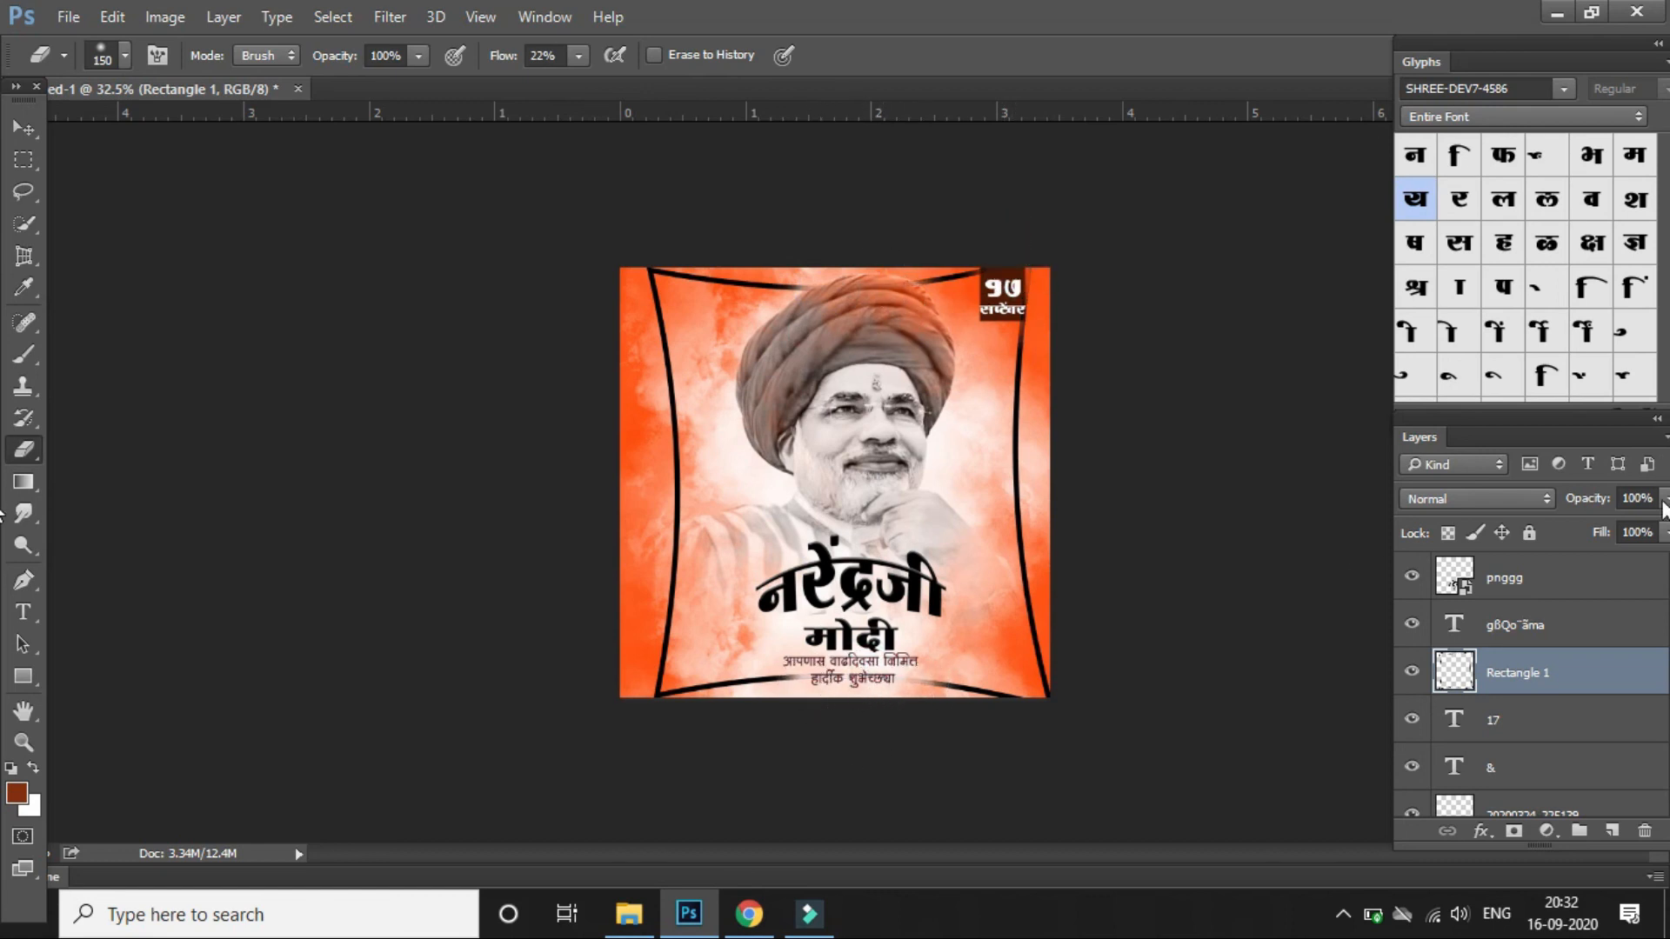
{"action": "left_click_drag", "start_coordinate": [1663, 500], "coordinate": [1585, 529]}
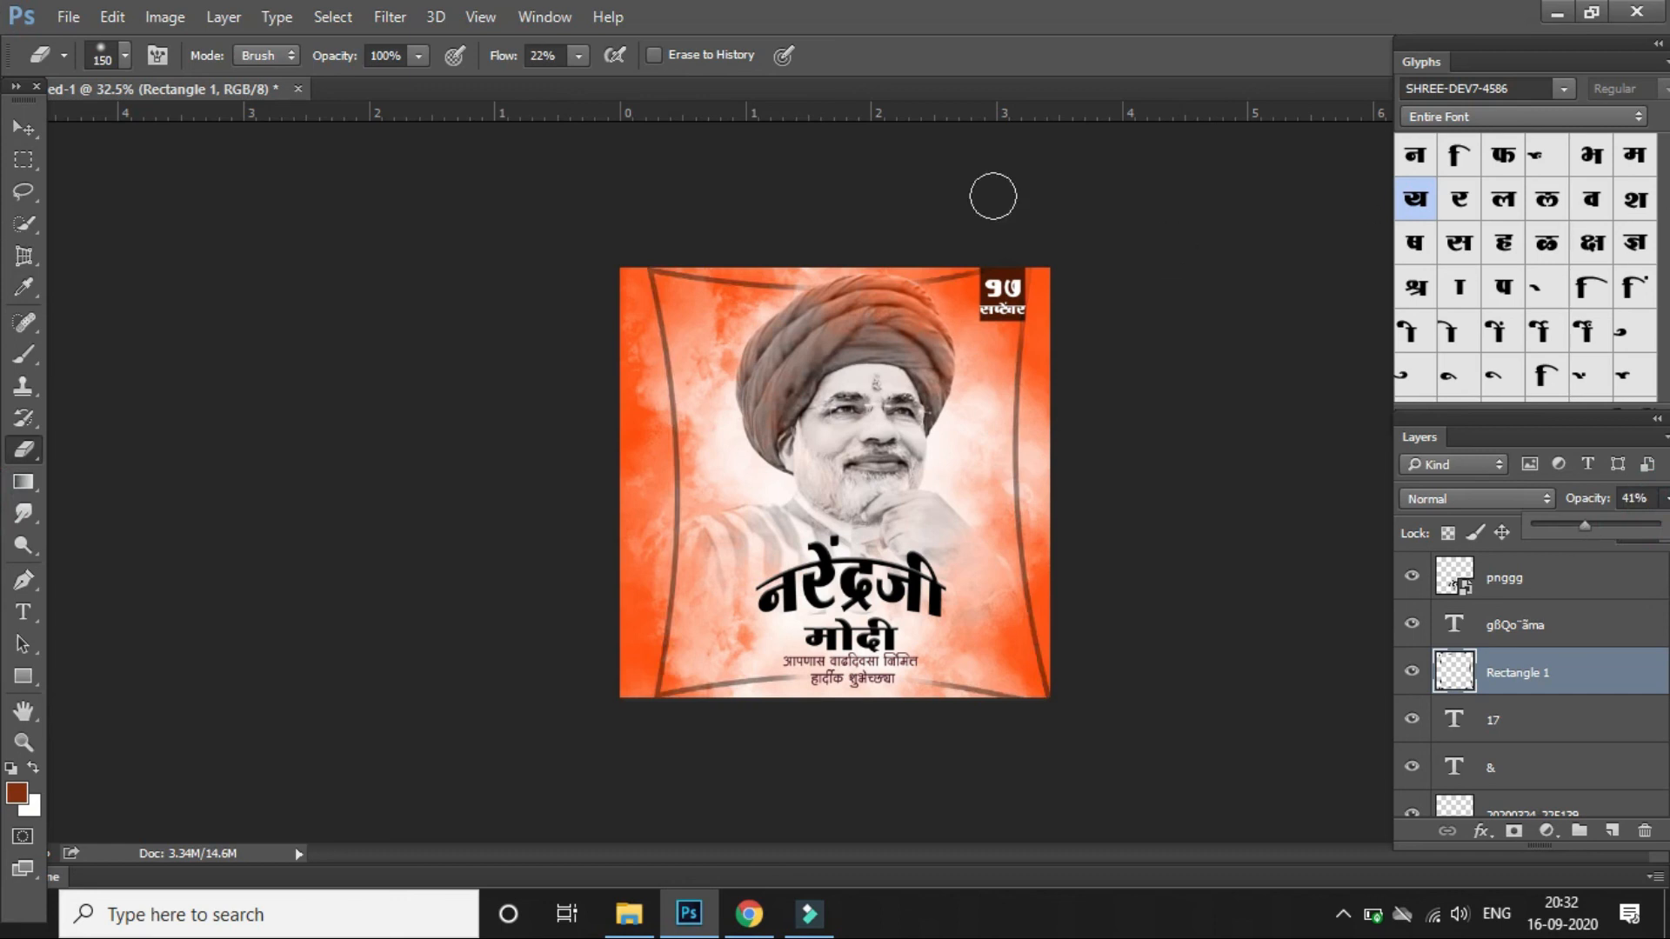
- Save the poster as a JPEG named "modigi banner" in the "my material banner" folder, accepting the JPEG options
{"action": "left_click", "coordinate": [54, 14]}
{"action": "left_click", "coordinate": [164, 268]}
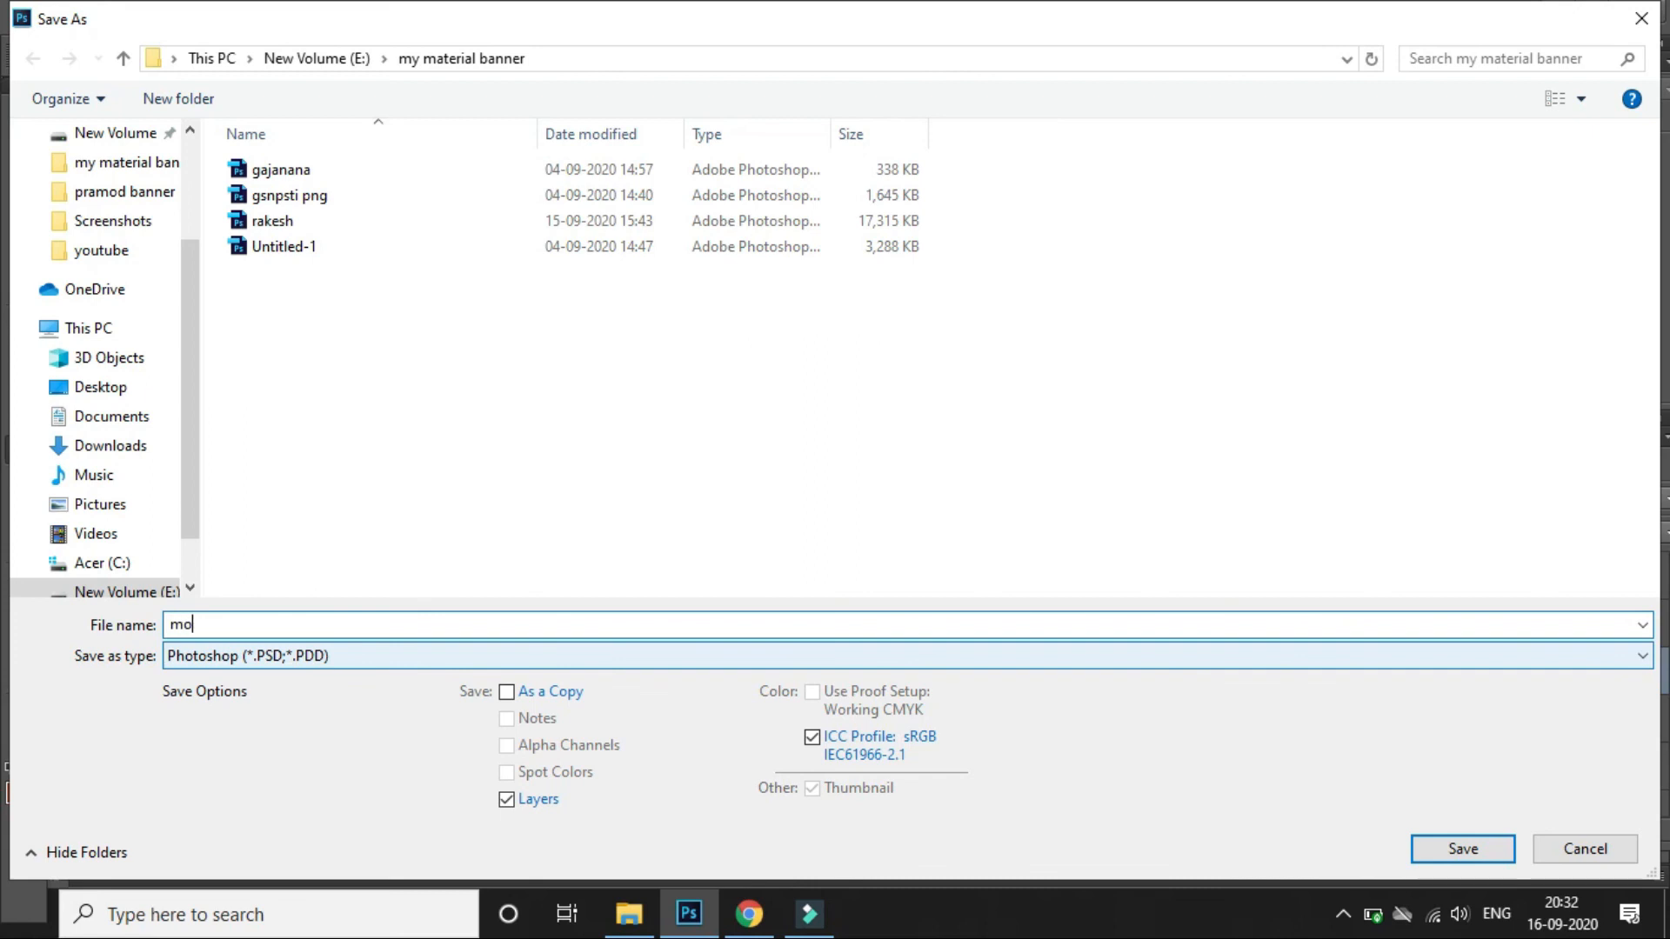
{"action": "left_click", "coordinate": [287, 659]}
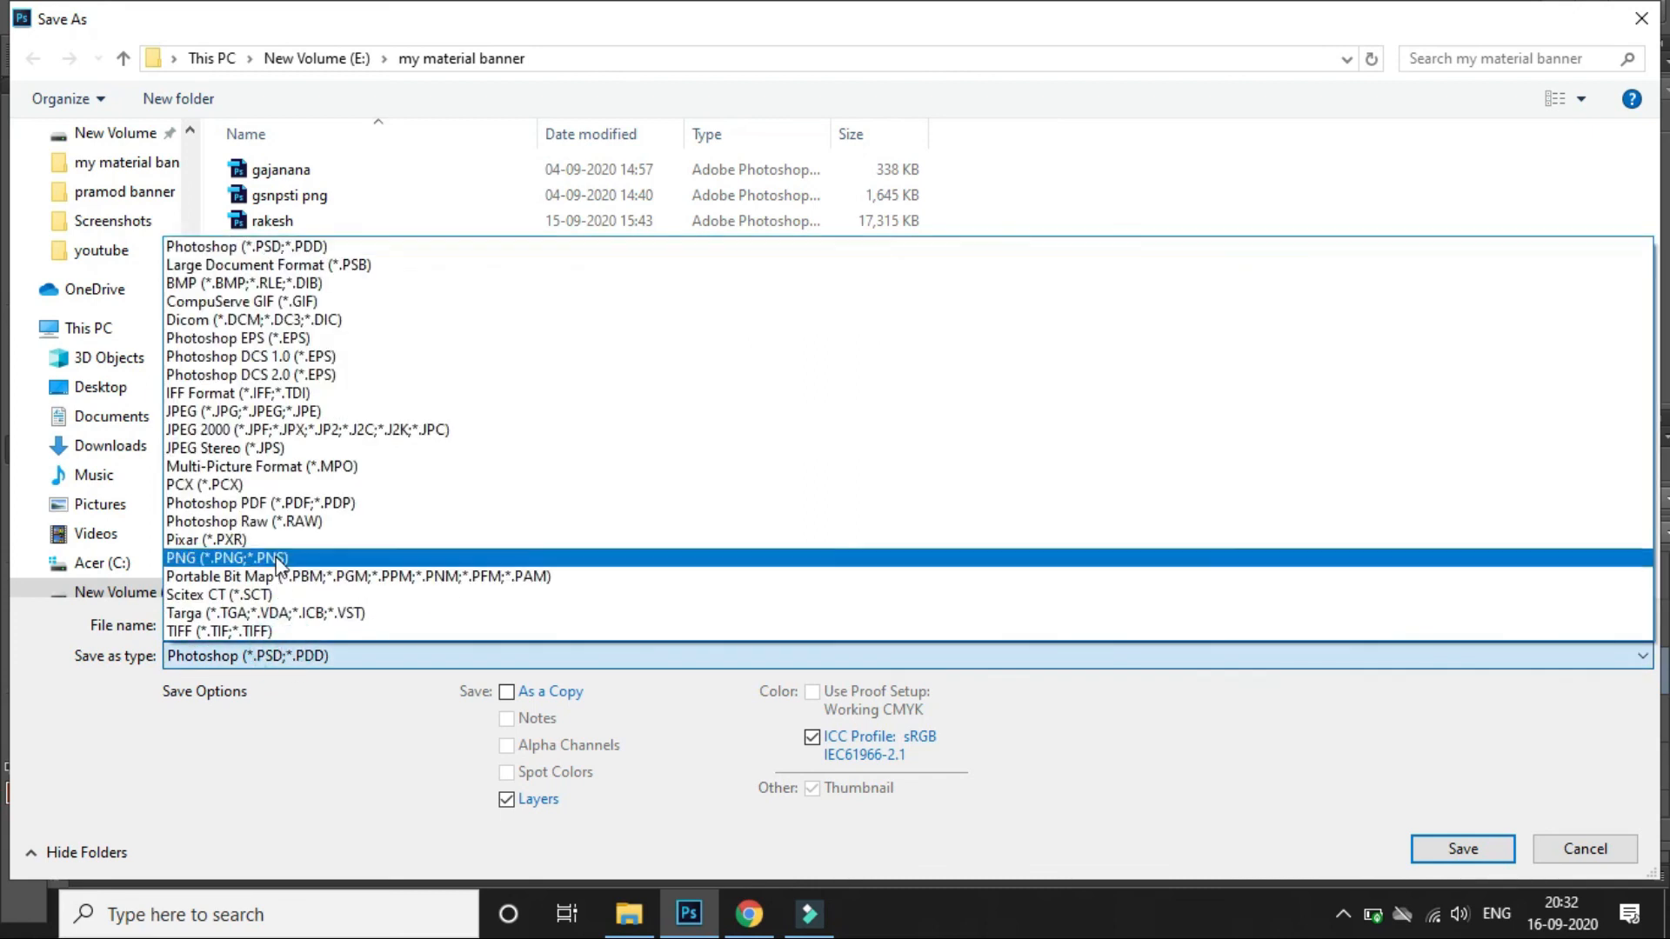
{"action": "left_click", "coordinate": [227, 416]}
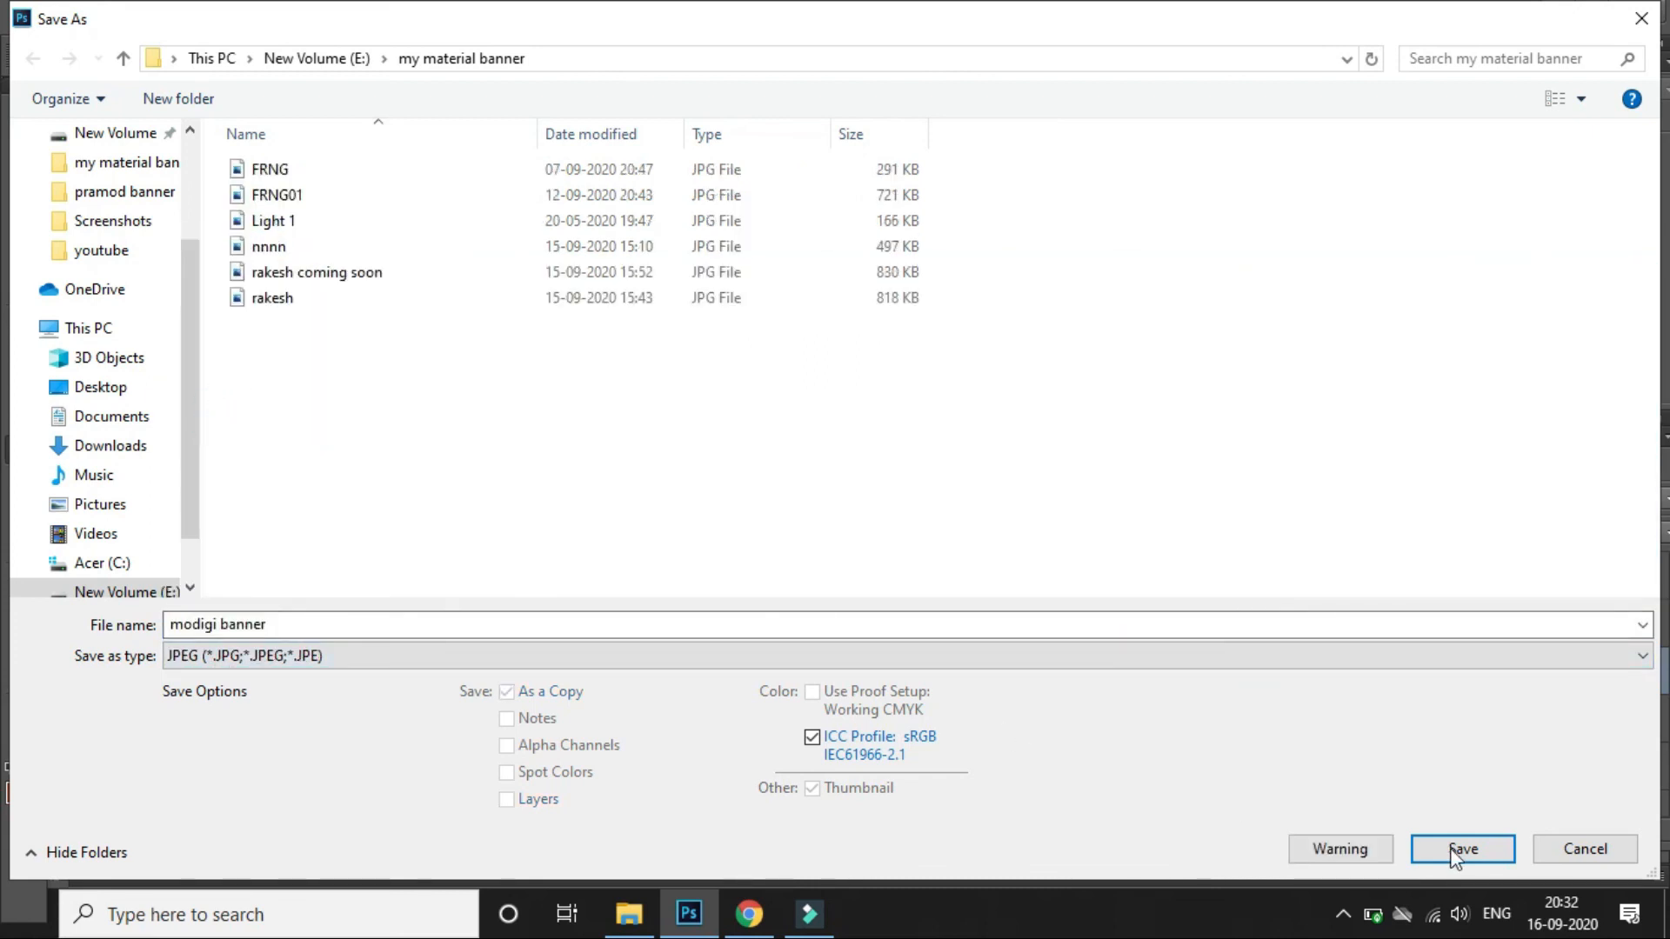
{"action": "left_click", "coordinate": [1457, 853]}
{"action": "left_click", "coordinate": [976, 226]}
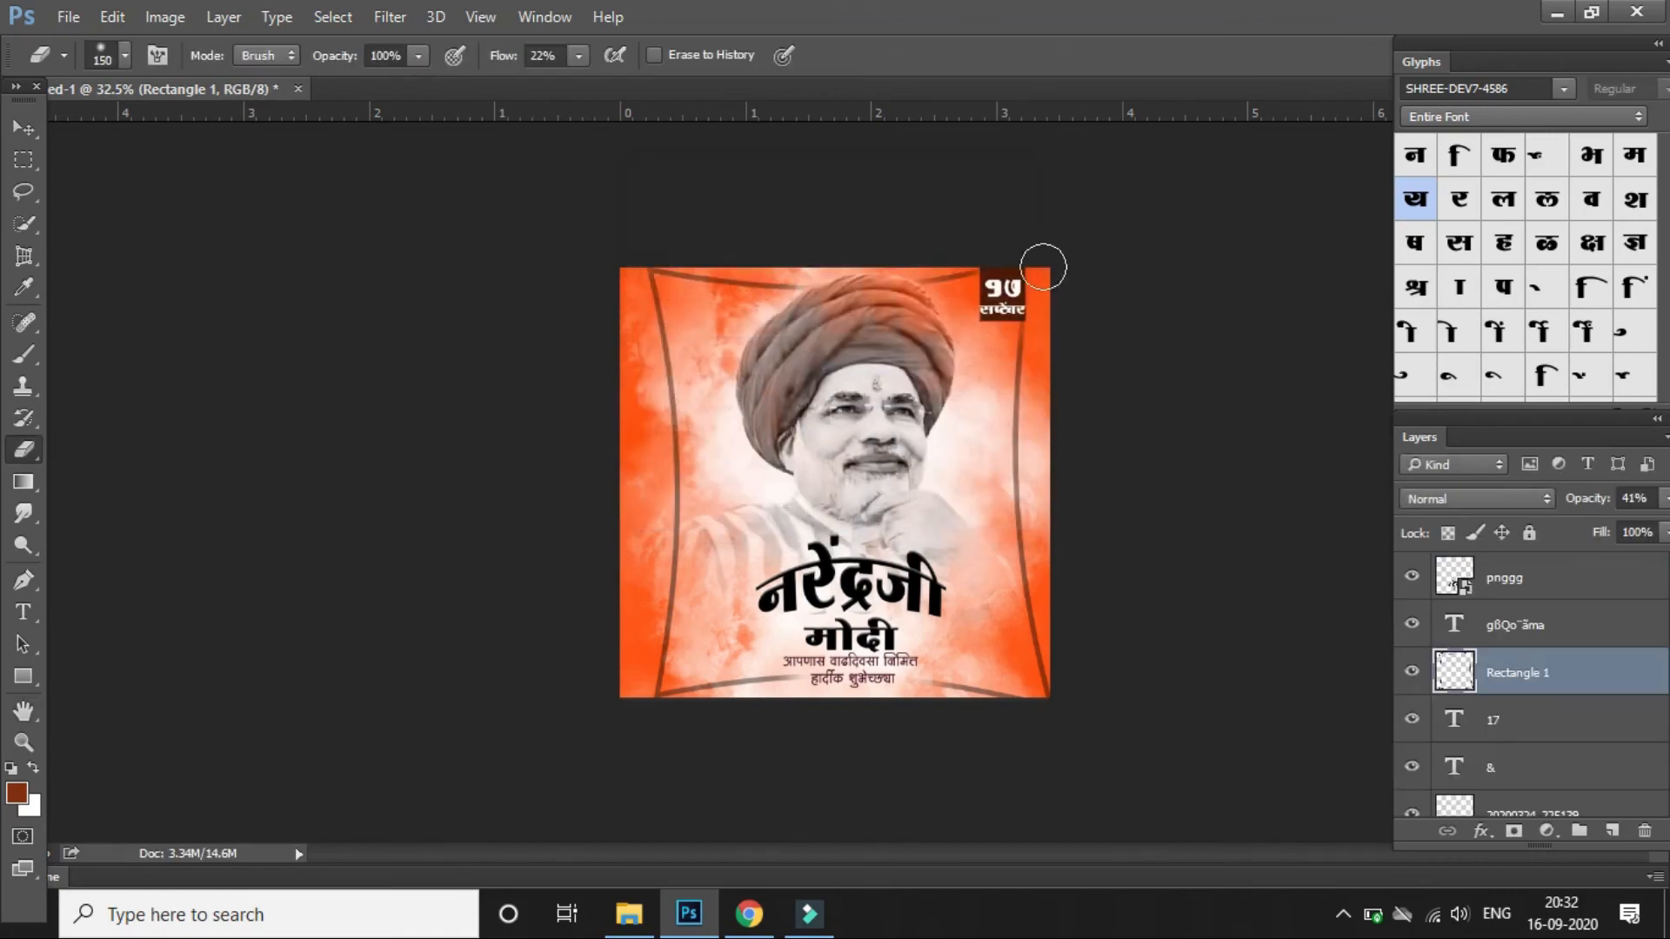